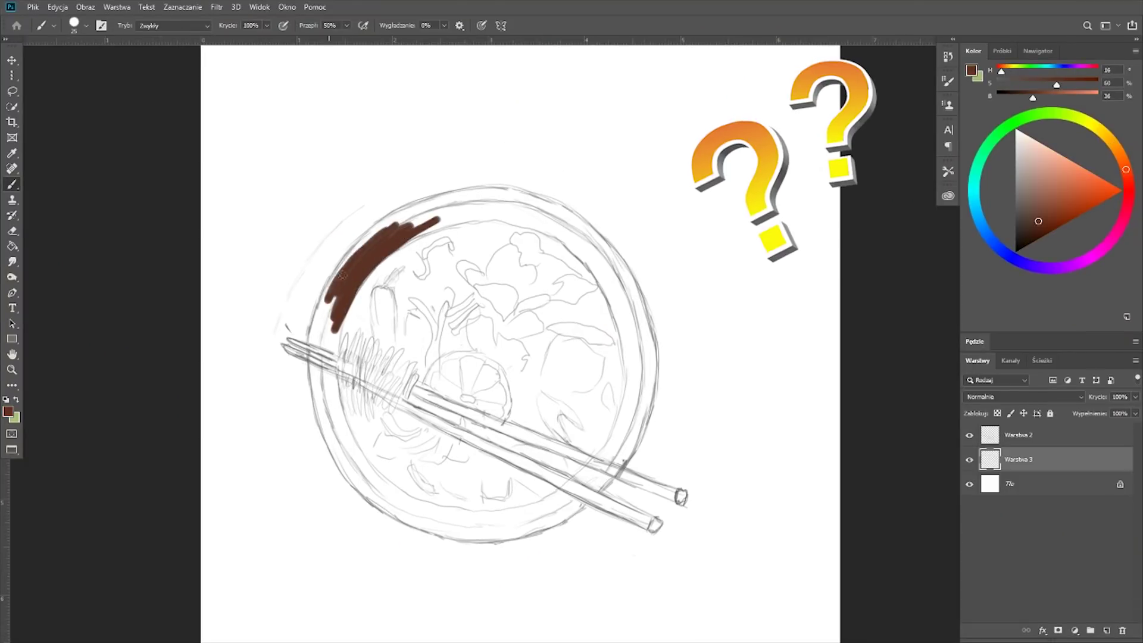
Paint a thick brown ring all the way around the bowl's rim
key(ctrl+z)
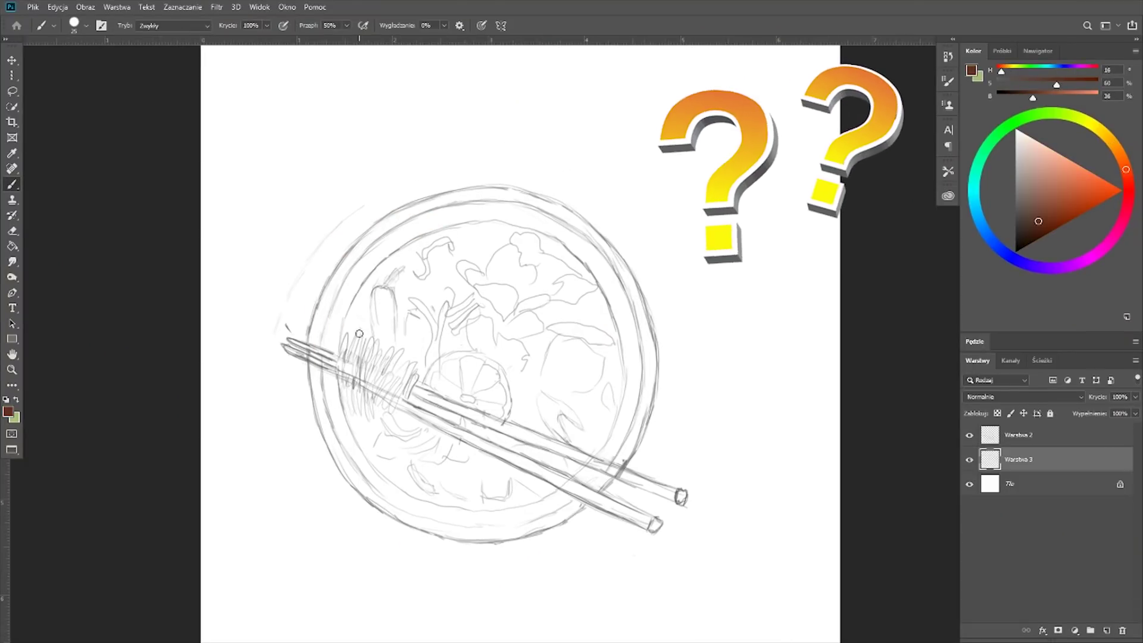
drag(319, 316, 378, 500)
drag(333, 387, 410, 234)
drag(321, 321, 464, 199)
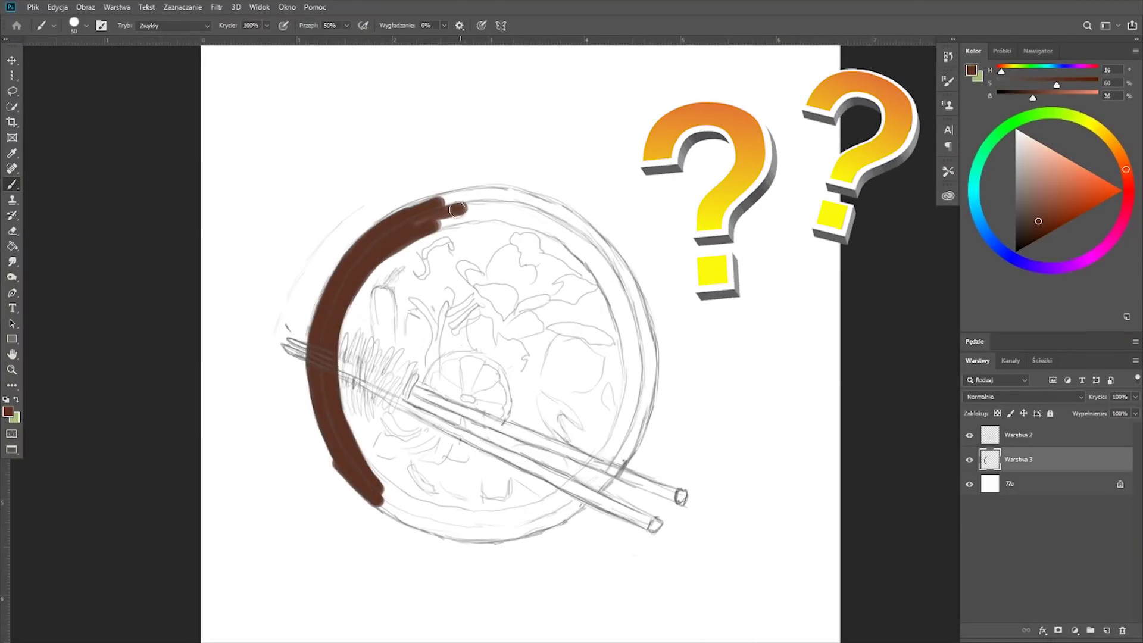
mouse_move(601, 265)
mouse_down()
mouse_move(506, 205)
mouse_move(435, 205)
mouse_move(551, 229)
mouse_up()
mouse_move(488, 199)
mouse_down()
mouse_move(541, 199)
mouse_move(649, 352)
mouse_move(625, 425)
mouse_move(544, 506)
mouse_up()
drag(603, 456, 533, 533)
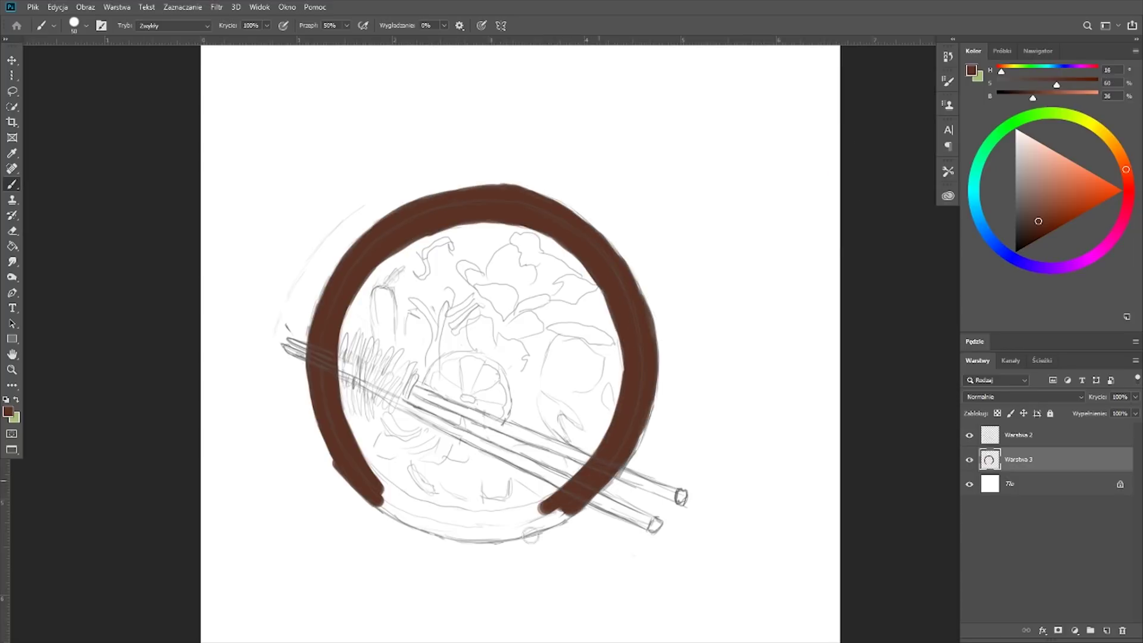
mouse_move(375, 494)
mouse_down()
mouse_move(453, 524)
mouse_move(545, 514)
mouse_up()
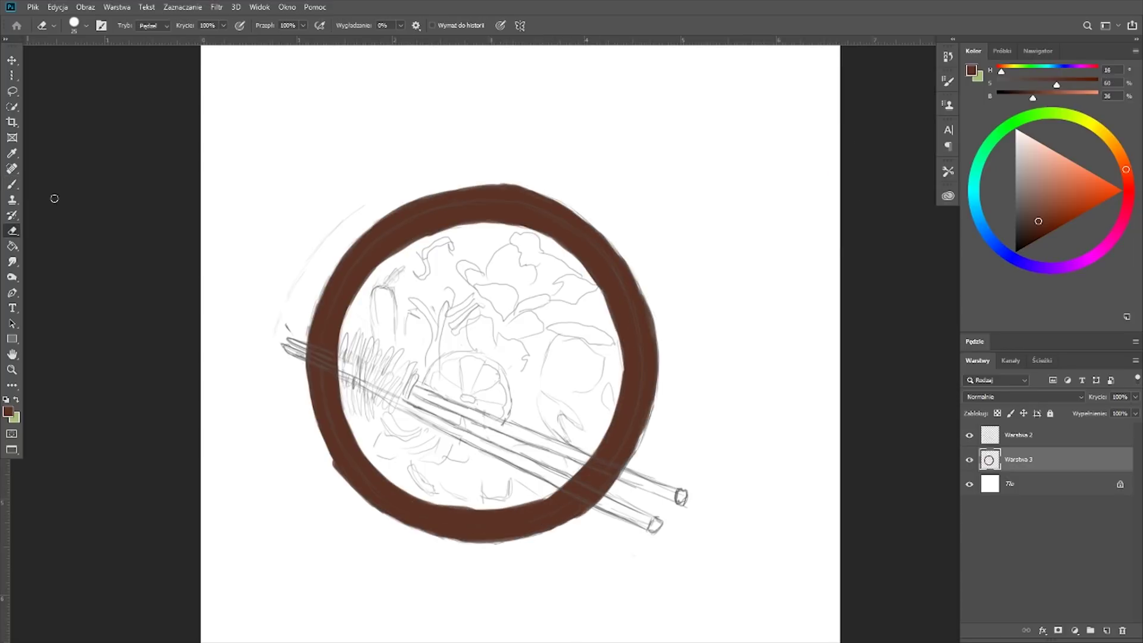
Add lighter brown highlight strokes along the rim's top and sides
click(74, 25)
mouse_move(375, 235)
mouse_down()
mouse_move(343, 268)
mouse_move(314, 381)
mouse_move(333, 459)
mouse_move(527, 197)
mouse_move(562, 214)
mouse_up()
drag(652, 345, 641, 416)
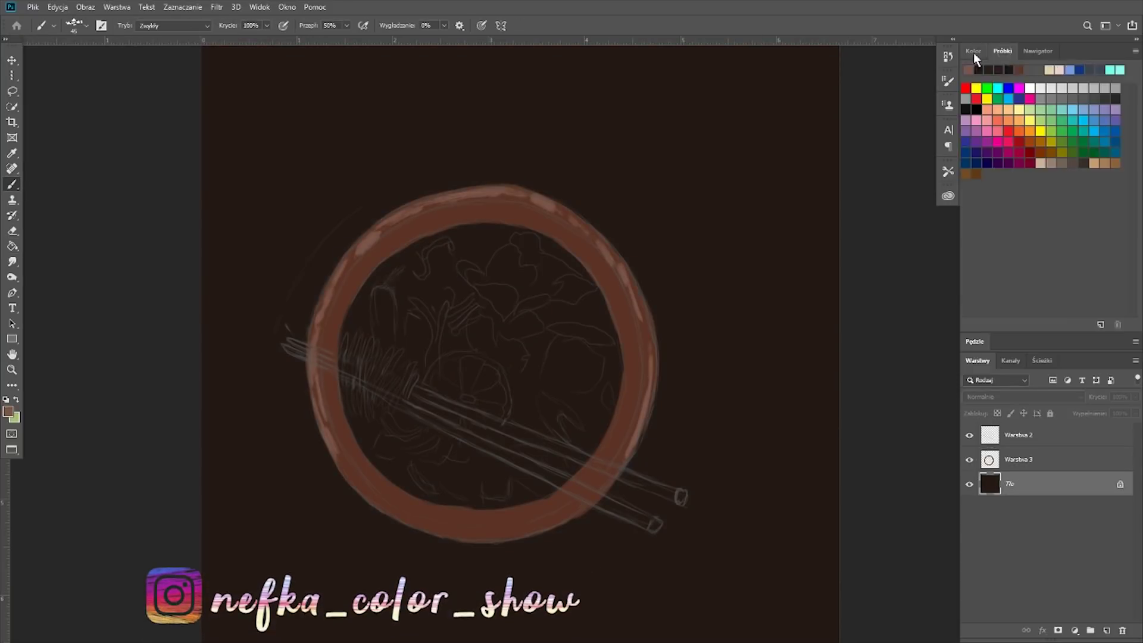
Fill the Tło background dark brown and fade the sketch layer to 57% opacity
click(1018, 434)
drag(1097, 396, 1069, 397)
click(1023, 459)
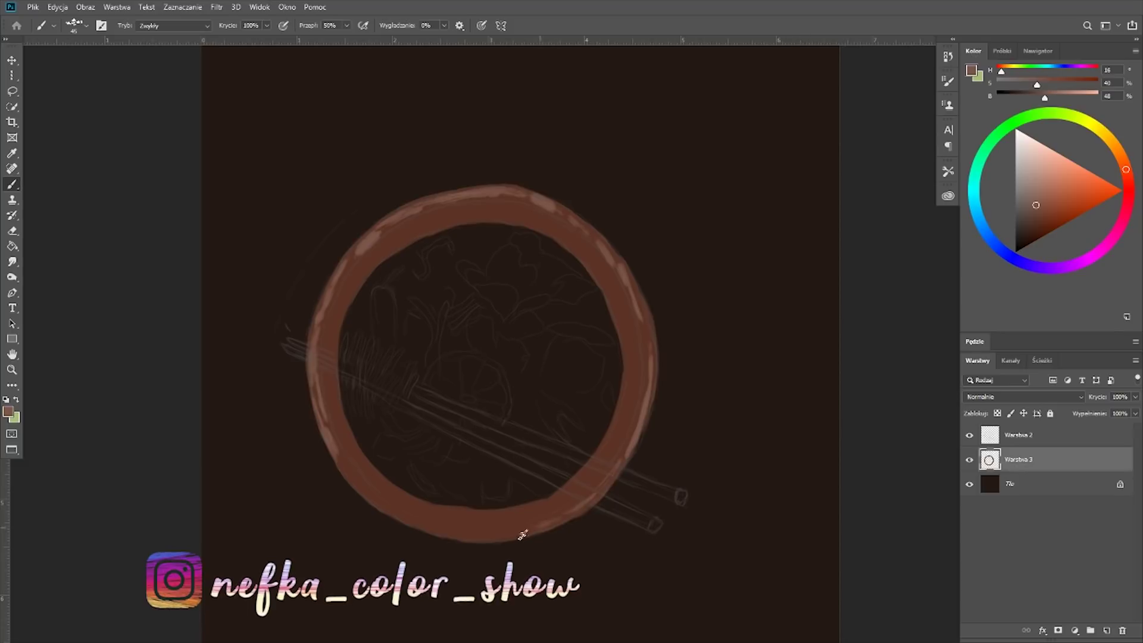
Recolour the ring's lower-right reddish brown and add light pinkish strokes on its edges
alt+click(649, 334)
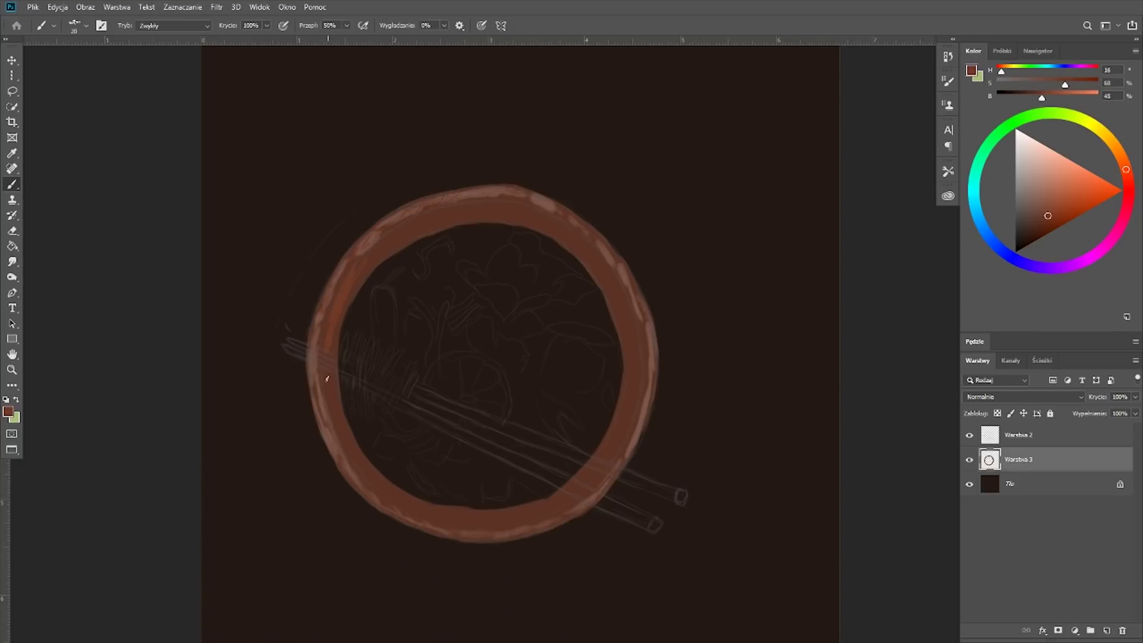
drag(563, 514, 652, 335)
alt+click(311, 332)
drag(324, 342, 410, 217)
drag(321, 369, 347, 459)
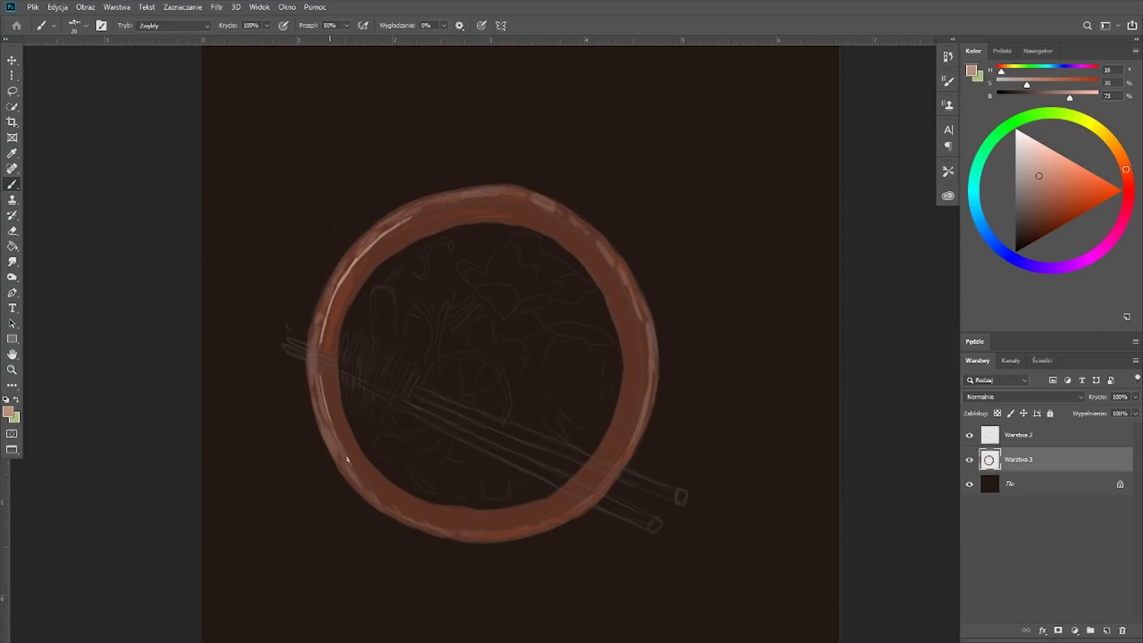
mouse_move(639, 434)
mouse_down()
mouse_move(653, 324)
mouse_move(622, 259)
mouse_up()
drag(554, 524, 624, 452)
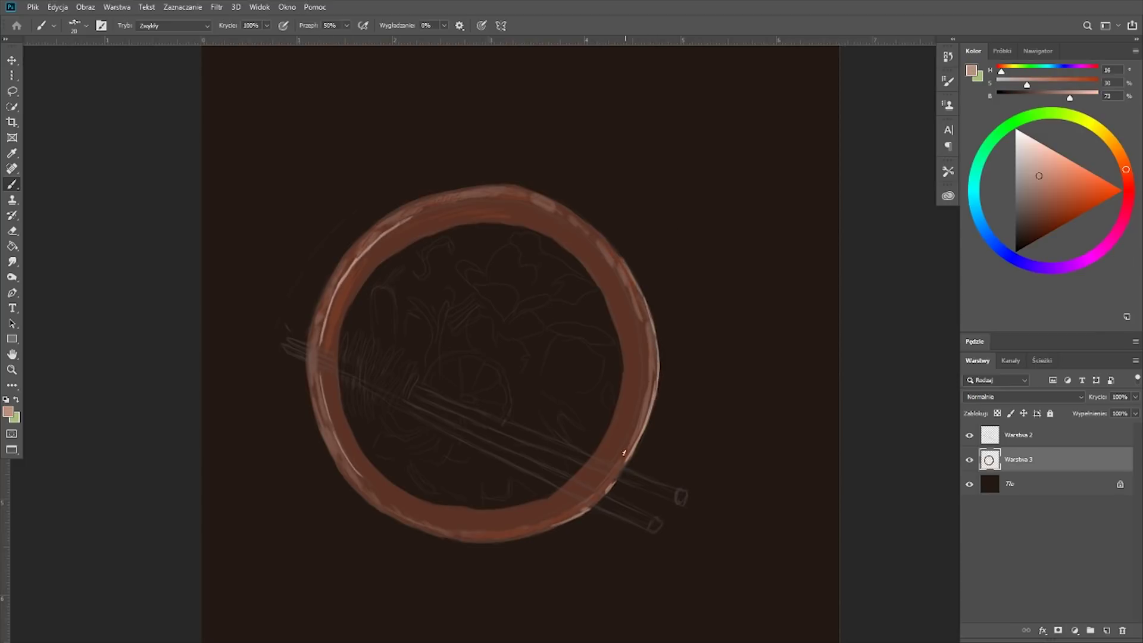
Darken the ring's inner right and bottom edges with background brown at brush size 40
alt+click(671, 212)
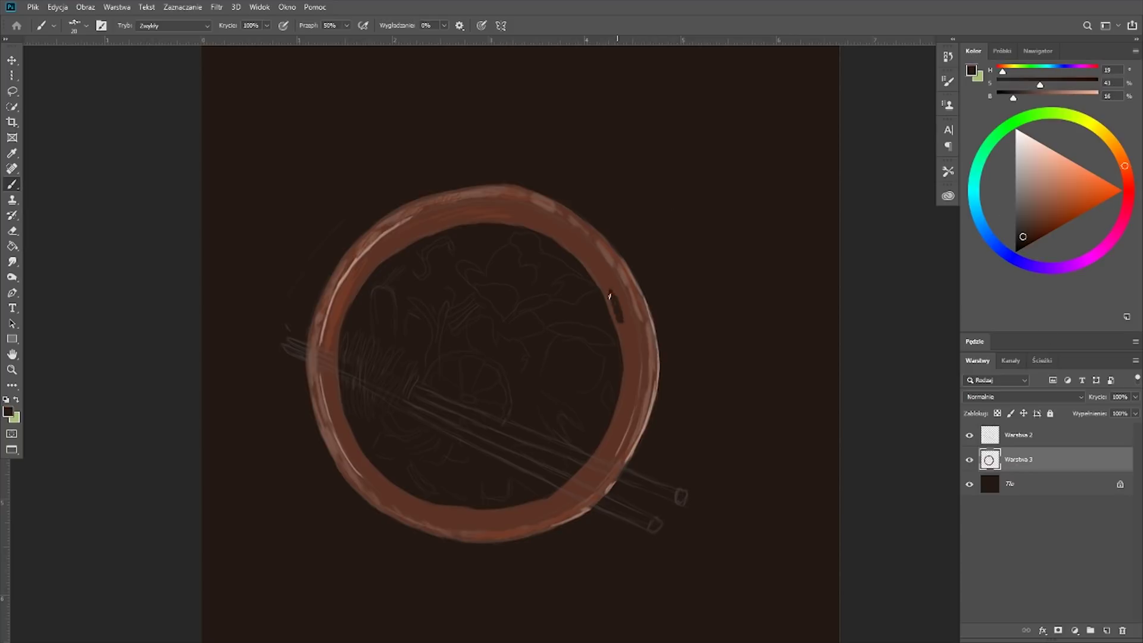
mouse_move(626, 338)
mouse_down()
mouse_move(582, 242)
mouse_move(607, 289)
mouse_move(536, 224)
mouse_up()
mouse_move(625, 408)
mouse_down()
mouse_move(627, 330)
mouse_move(635, 395)
mouse_move(616, 455)
mouse_up()
key(bracketright)
key(bracketright)
drag(620, 377, 601, 459)
drag(622, 411, 554, 500)
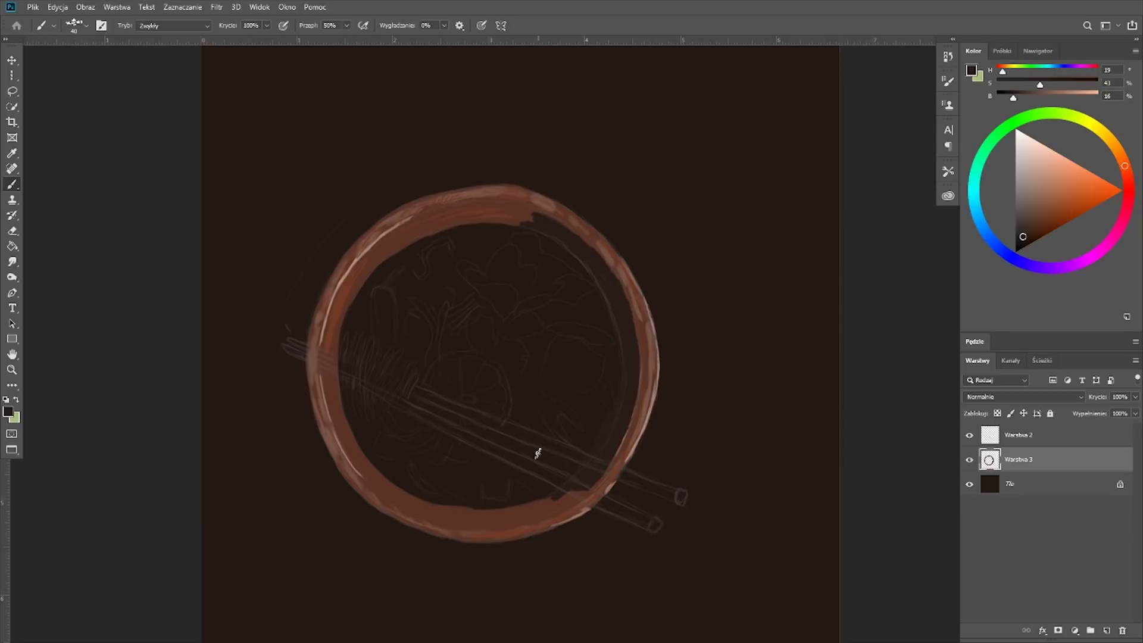
mouse_move(479, 514)
mouse_down()
mouse_move(587, 483)
mouse_move(416, 506)
mouse_move(372, 463)
mouse_up()
Paint reddish strokes and greyish-brown highlights along the ring's left inner edge
alt+click(556, 189)
drag(533, 217, 464, 209)
mouse_move(379, 466)
mouse_down()
mouse_move(400, 505)
mouse_move(338, 414)
mouse_up()
drag(372, 262, 482, 203)
alt+click(476, 203)
mouse_move(356, 284)
mouse_down()
mouse_move(332, 345)
mouse_move(382, 248)
mouse_move(443, 206)
mouse_up()
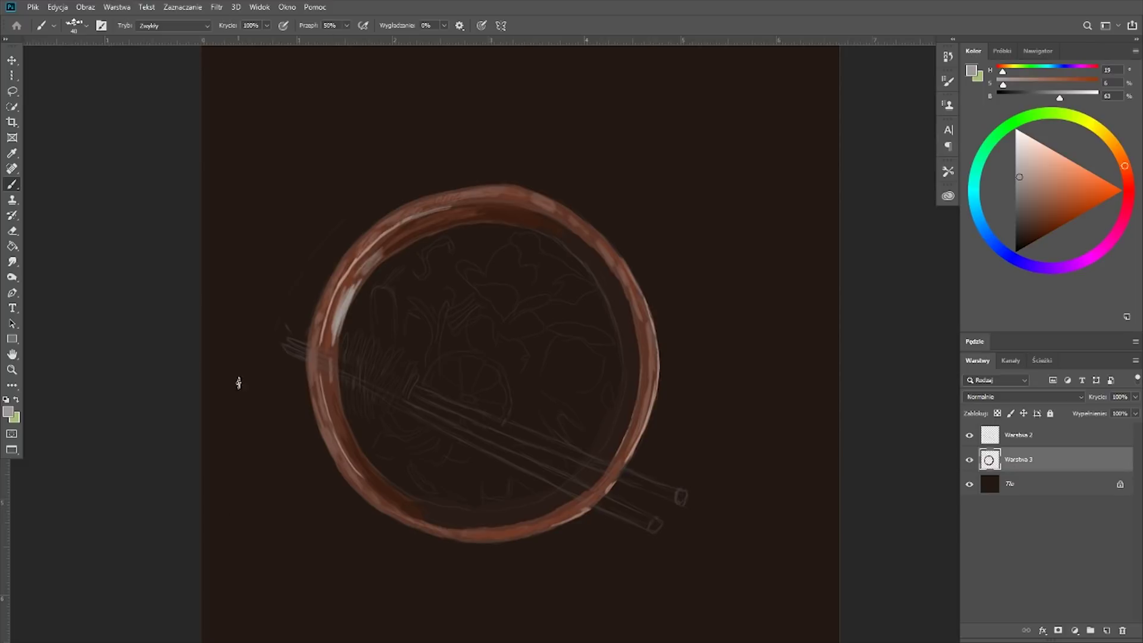
drag(350, 443, 384, 488)
Tone down the ring's left, upper-left and right edges with dark red-brown
alt+click(640, 316)
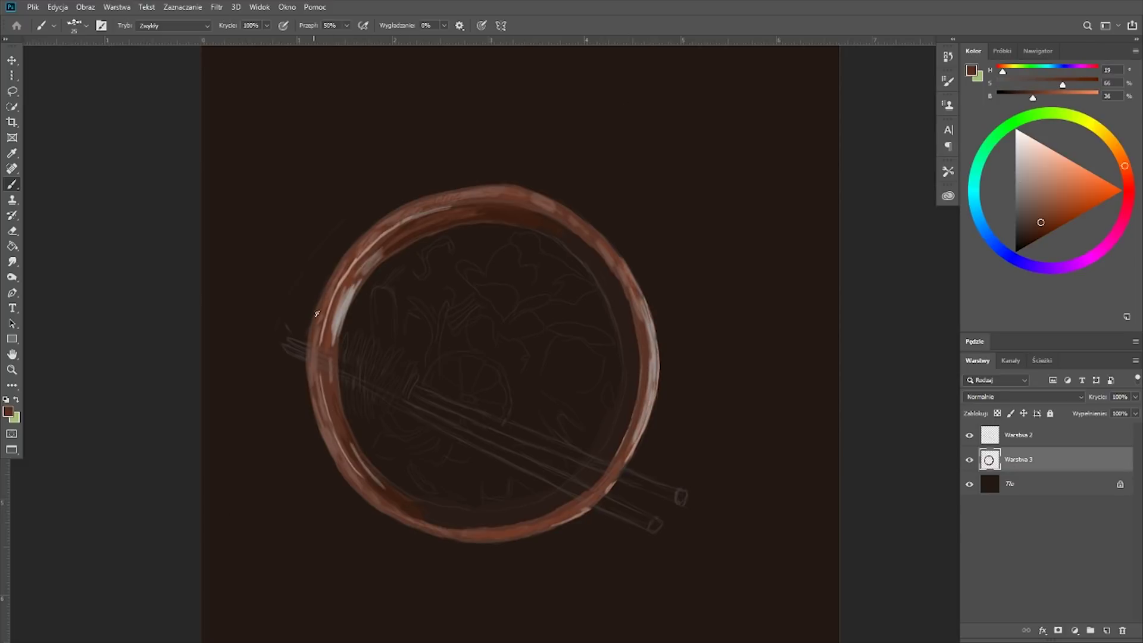
drag(332, 455, 309, 371)
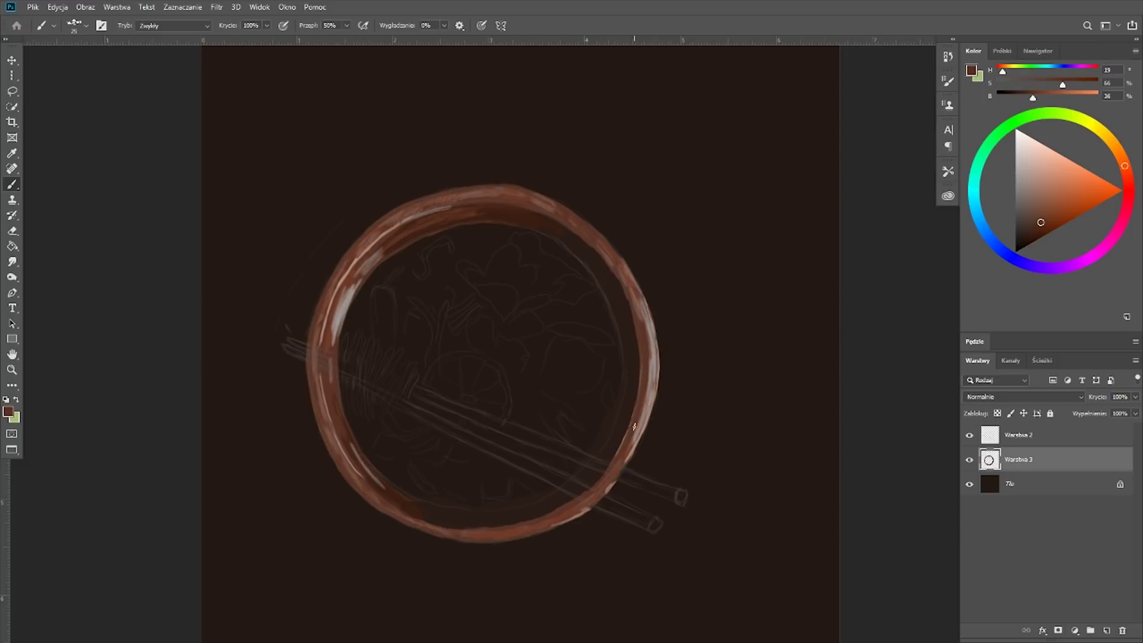
mouse_move(634, 426)
mouse_down()
mouse_move(650, 319)
mouse_move(627, 455)
mouse_up()
alt+click(329, 334)
drag(329, 336, 429, 215)
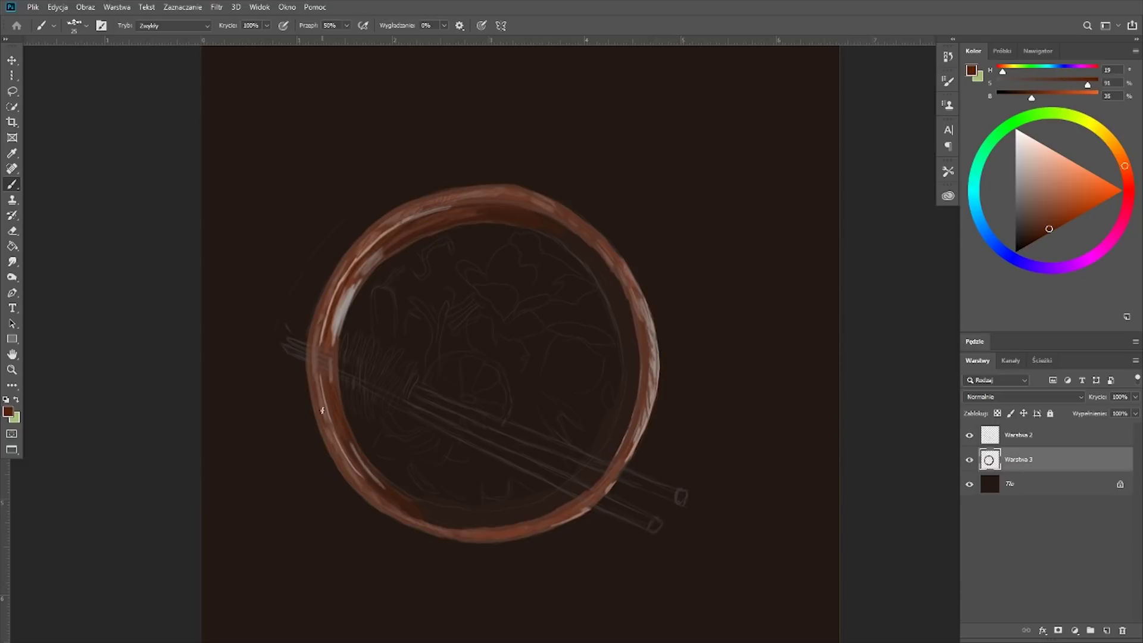
drag(334, 275, 451, 200)
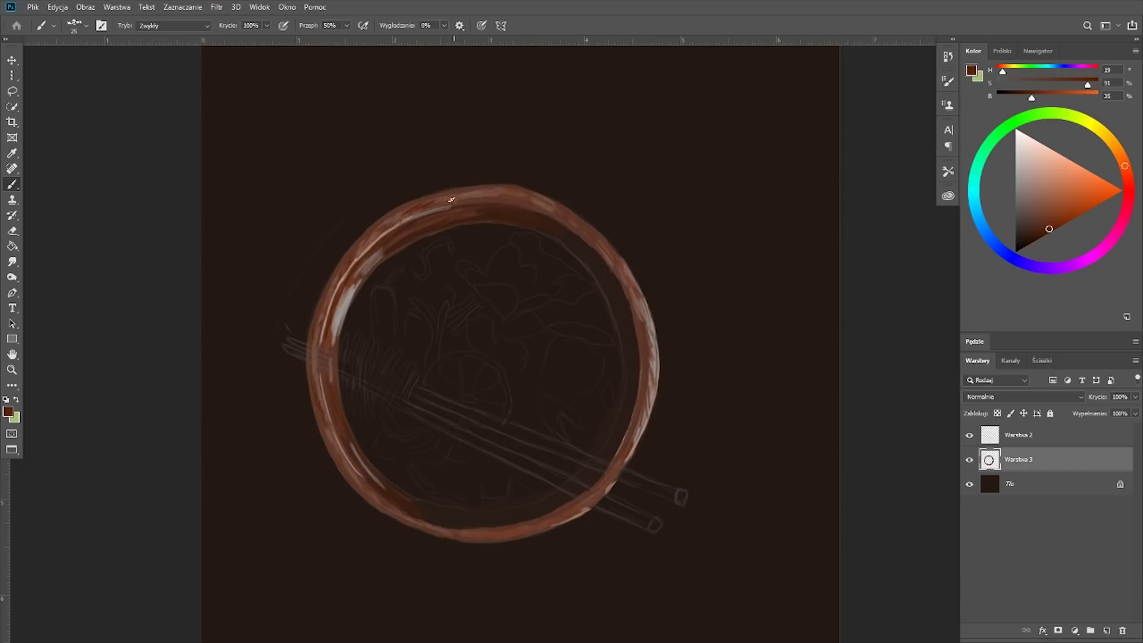
Brighten the ring's bottom and sides with orange brown, then darken the right and lower-left rim
alt+click(464, 526)
drag(424, 527, 646, 328)
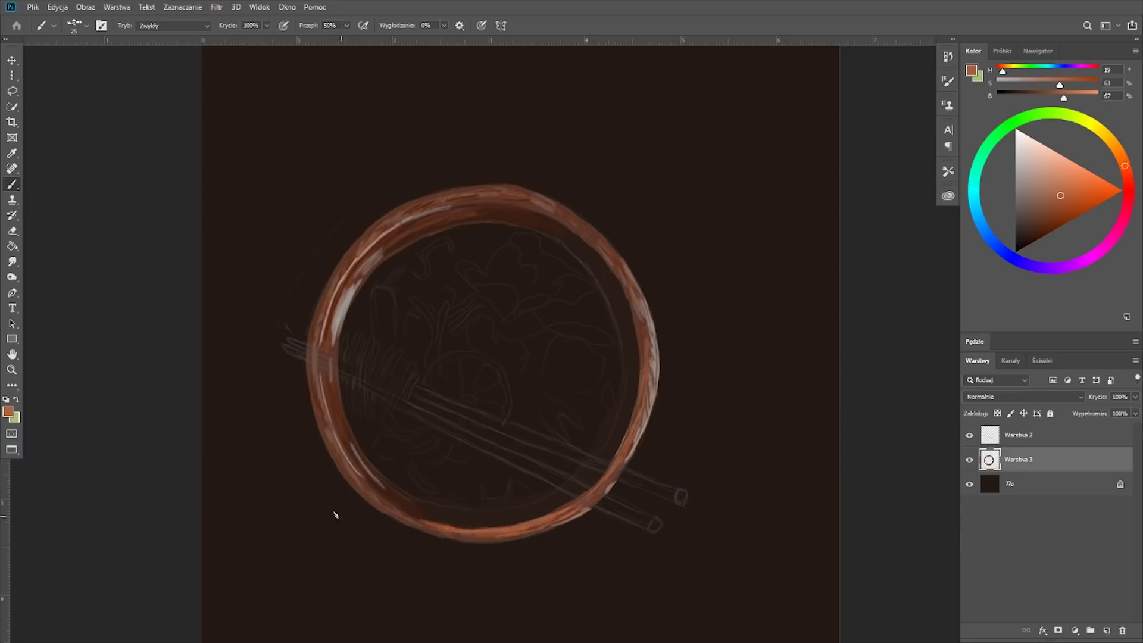
drag(335, 515, 319, 406)
mouse_move(324, 342)
mouse_down()
mouse_move(360, 235)
mouse_move(311, 413)
mouse_up()
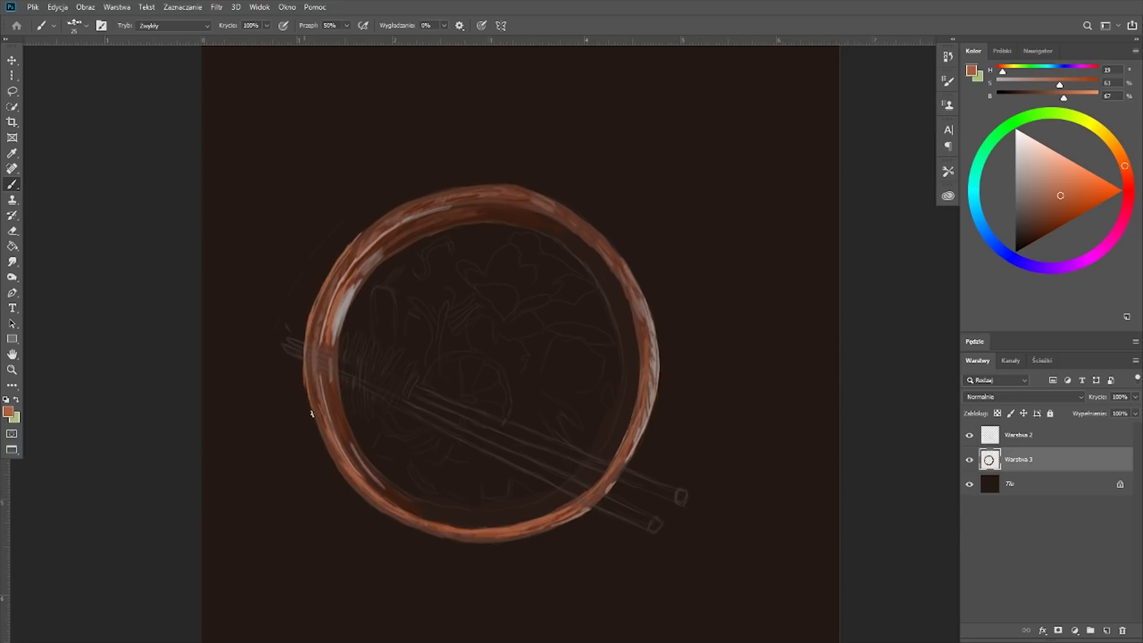
alt+click(463, 190)
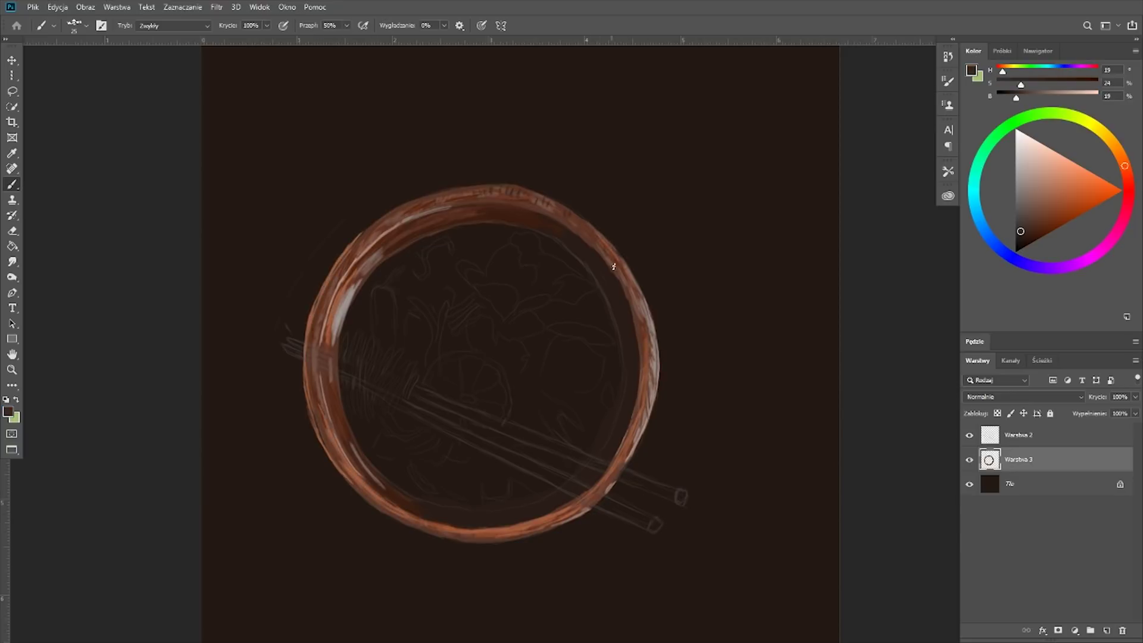
drag(614, 266, 642, 417)
drag(391, 505, 313, 419)
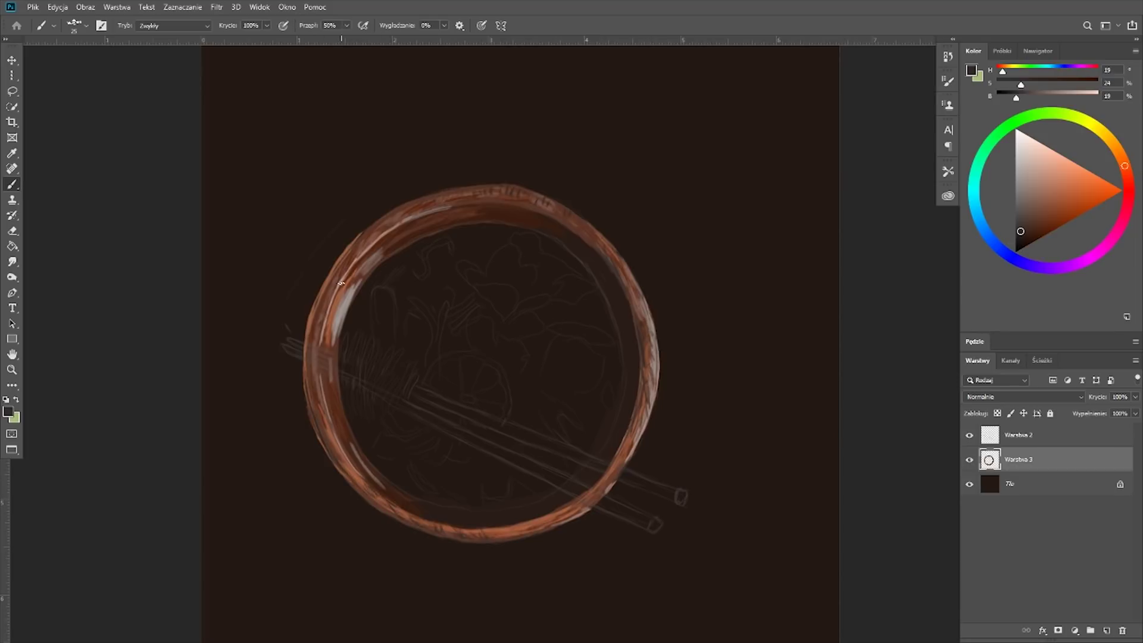
alt+click(492, 173)
Softly darken the left rim at 40% opacity and fill the bowl's interior with pale green
key(4)
mouse_move(394, 511)
mouse_down()
mouse_move(341, 465)
mouse_move(371, 227)
mouse_up()
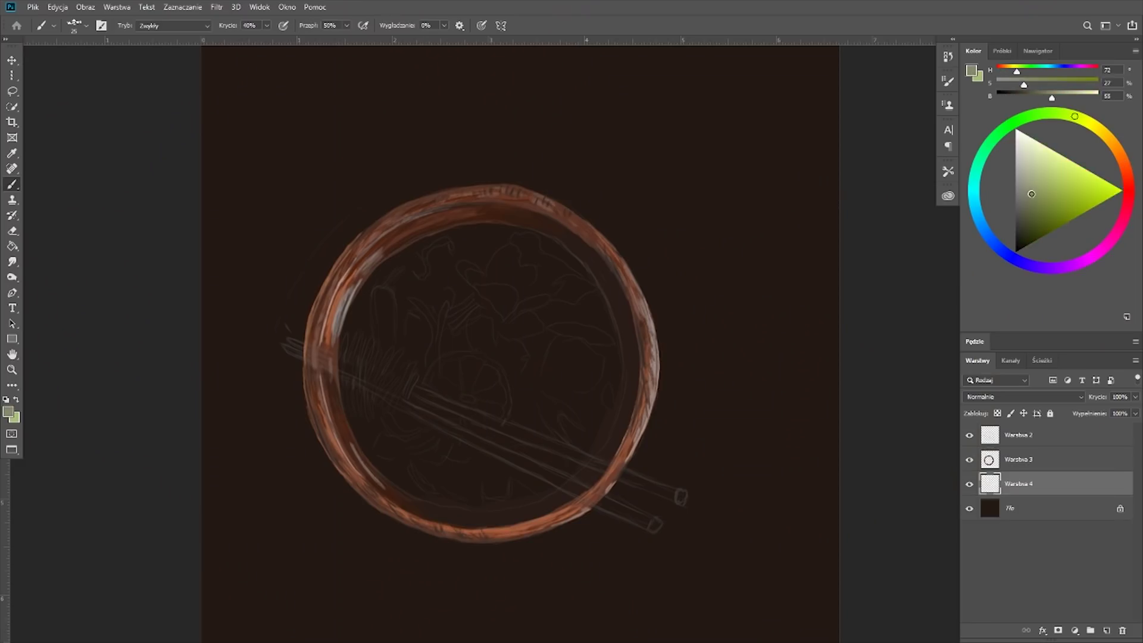
mouse_move(364, 435)
mouse_down()
mouse_move(592, 285)
mouse_move(417, 416)
mouse_up()
Erase the ragged band inside the lower-right rim and cover the green's right edge dark brown
key(e)
mouse_move(515, 495)
mouse_down()
mouse_move(583, 458)
mouse_move(595, 268)
mouse_move(429, 232)
mouse_up()
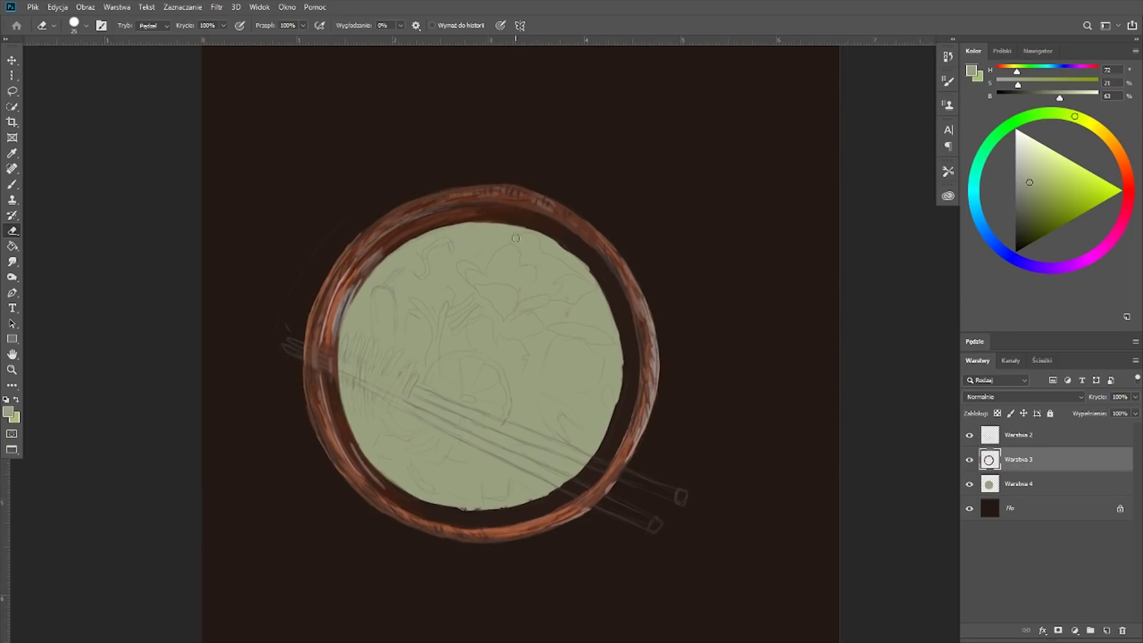
key(b)
alt+click(594, 265)
mouse_move(625, 376)
mouse_down()
mouse_move(617, 324)
mouse_move(586, 428)
mouse_move(522, 241)
mouse_up()
Shade the broth's lower-right edge dark green on Warstwa 4
click(1071, 485)
click(1084, 120)
click(1031, 199)
Paint soft pale green highlights on the broth at 28% brush opacity
drag(267, 26, 230, 38)
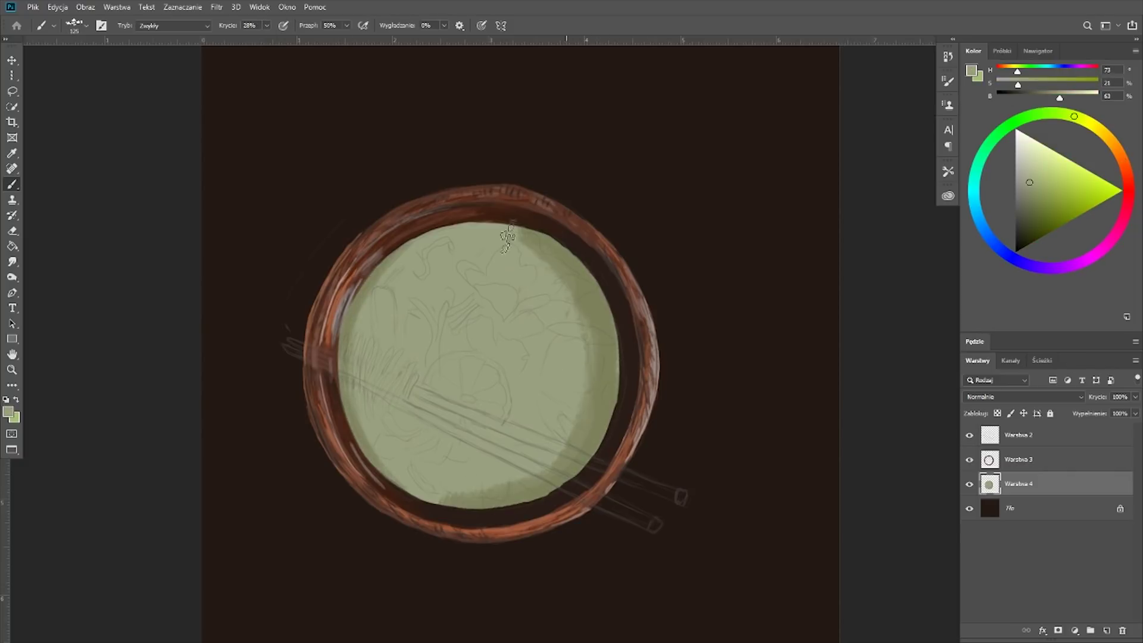
key(bracketleft)
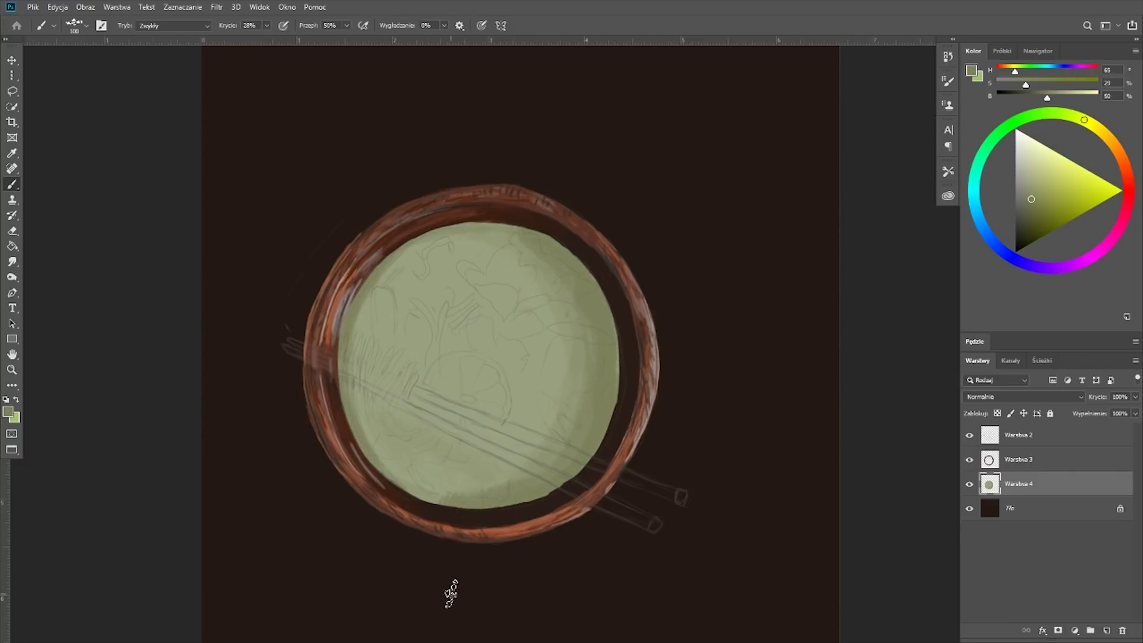
click(1047, 184)
click(1028, 150)
mouse_move(440, 256)
mouse_down()
mouse_move(383, 313)
mouse_move(381, 333)
mouse_up()
drag(429, 280, 393, 345)
drag(417, 431, 387, 494)
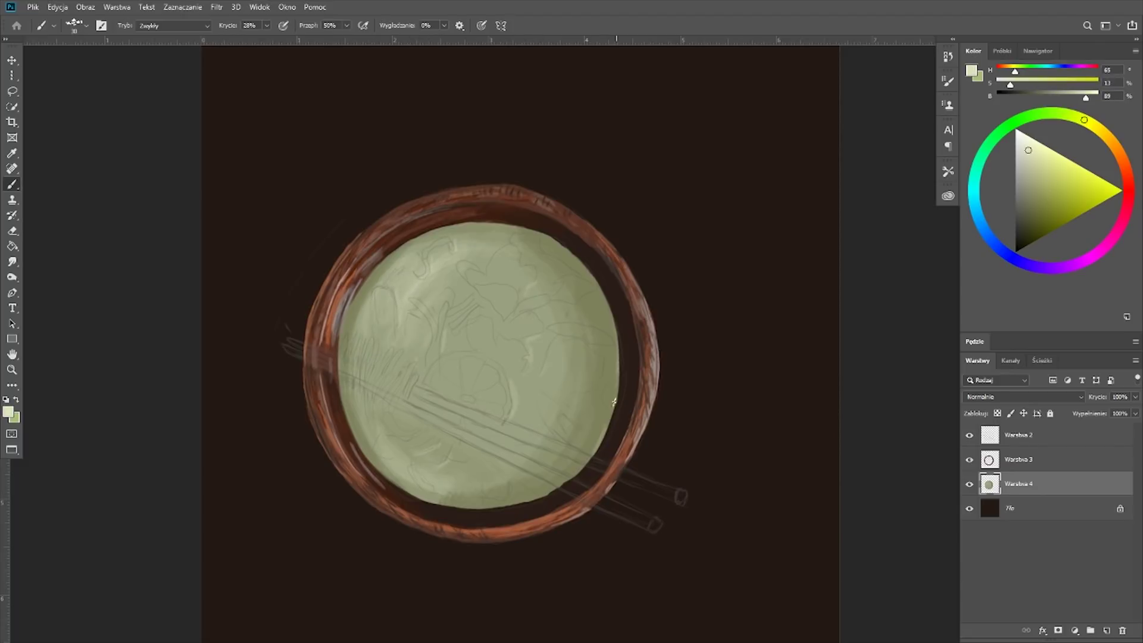
On a new layer, paint a full-opacity dark green herb in the broth's centre
alt+click(488, 357)
key(1)
key(4)
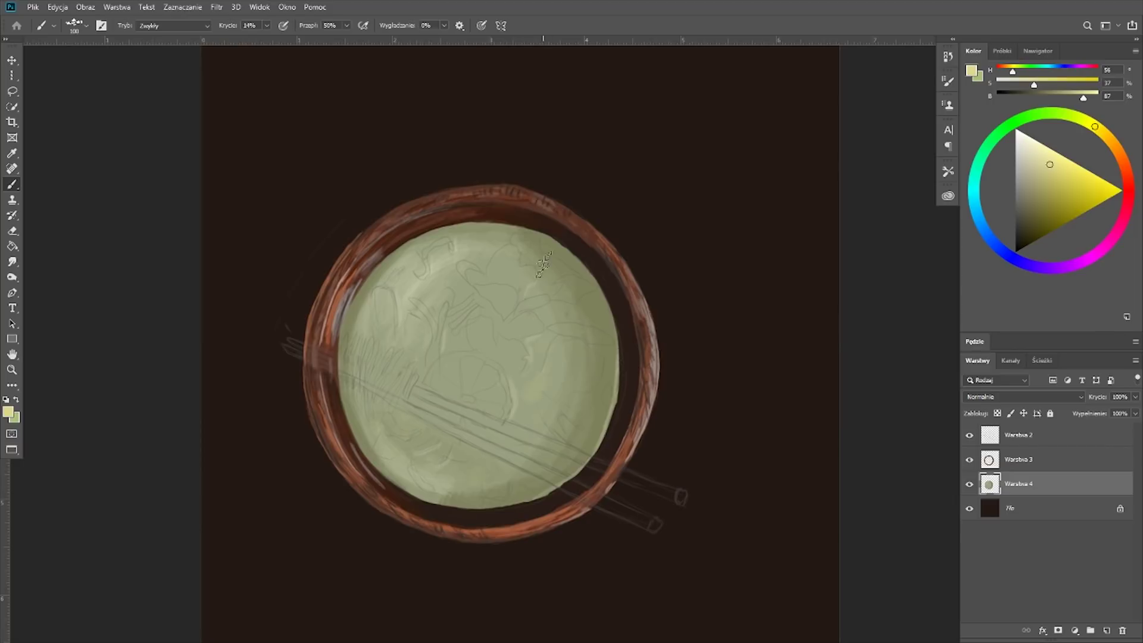
alt+click(353, 322)
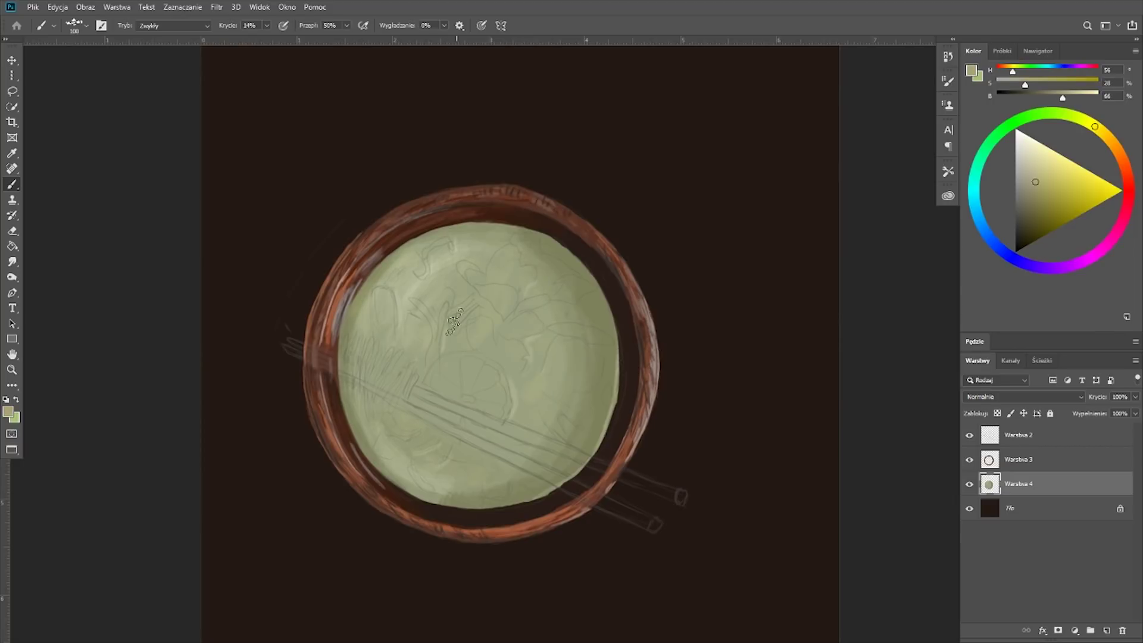
key(ctrl+shift+alt+n)
key(0)
mouse_move(482, 324)
mouse_down()
mouse_move(475, 347)
mouse_move(523, 364)
mouse_up()
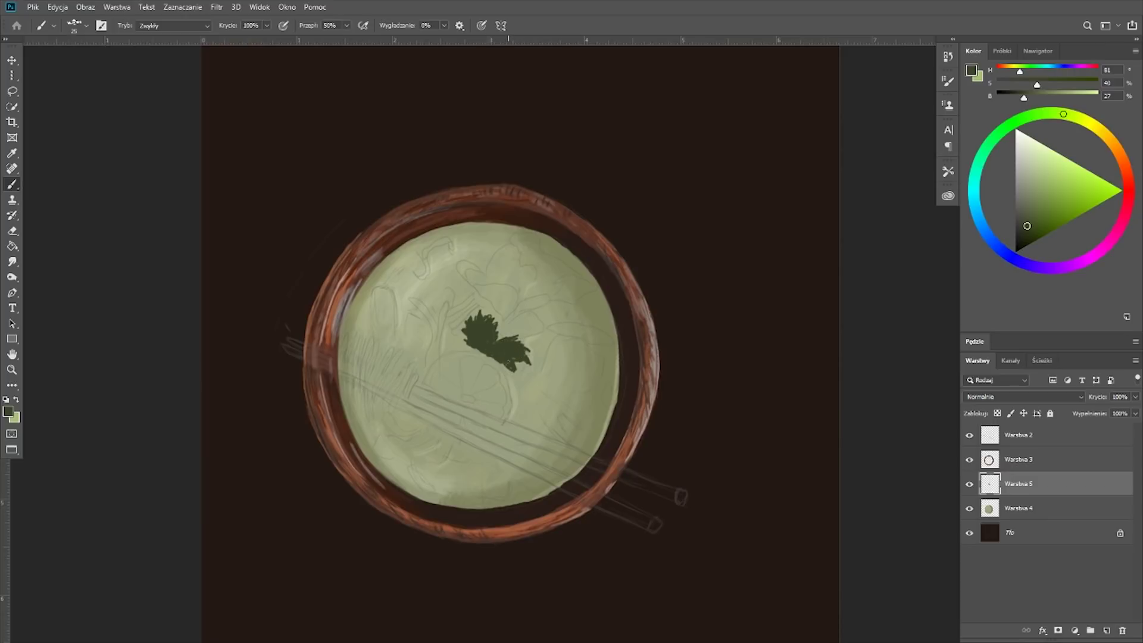
Paint scattered green herb leaves near the broth's top, bottom, lower-left and centre
mouse_move(509, 238)
mouse_down()
mouse_move(530, 262)
mouse_move(575, 275)
mouse_up()
drag(536, 253, 518, 245)
drag(486, 485, 508, 485)
mouse_move(377, 436)
mouse_down()
mouse_move(378, 452)
mouse_move(400, 452)
mouse_up()
mouse_move(462, 266)
mouse_down()
mouse_move(473, 283)
mouse_move(479, 273)
mouse_move(452, 251)
mouse_up()
mouse_move(555, 298)
mouse_down()
mouse_move(589, 285)
mouse_move(589, 298)
mouse_up()
drag(519, 409, 536, 429)
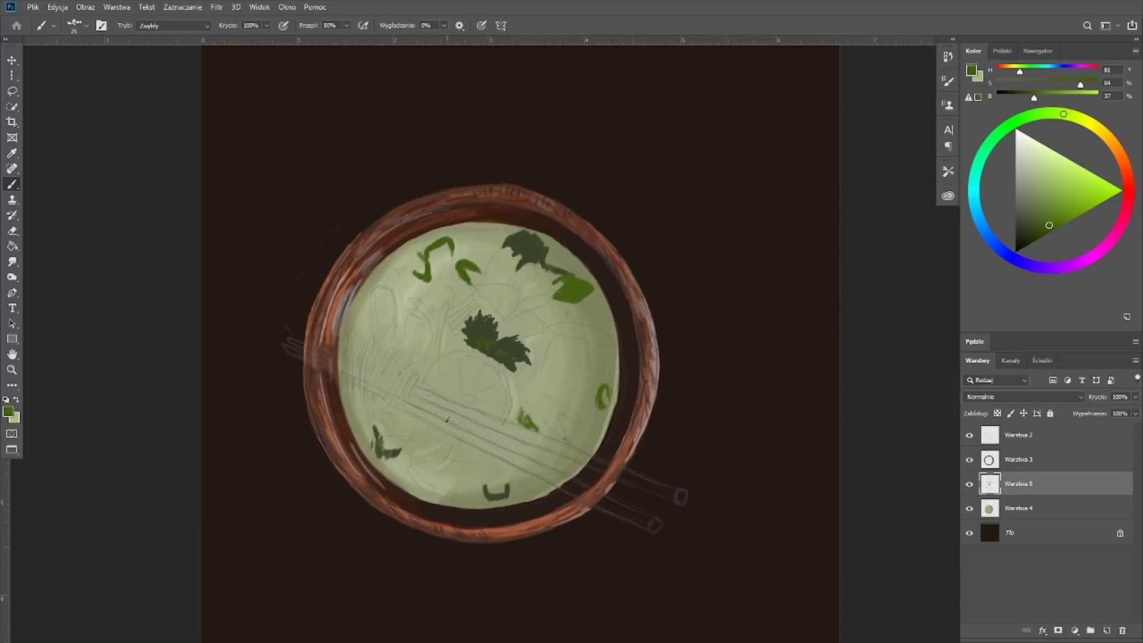
Darken the top-right herb leaf with a deeper green and extend its stem
alt+click(515, 344)
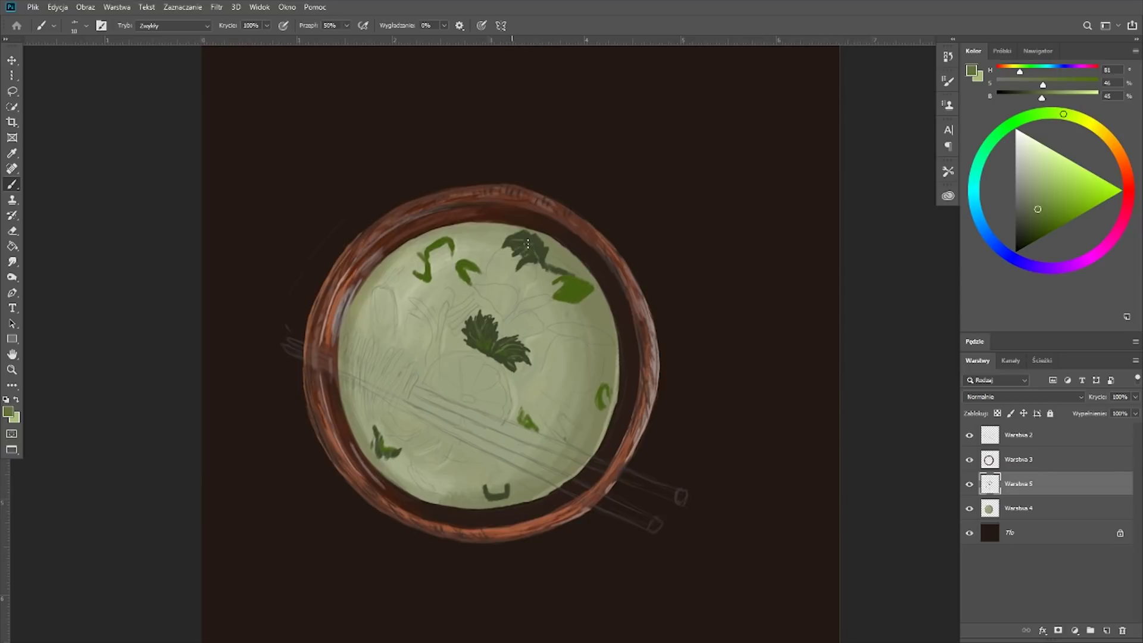
alt+click(486, 324)
alt+click(491, 345)
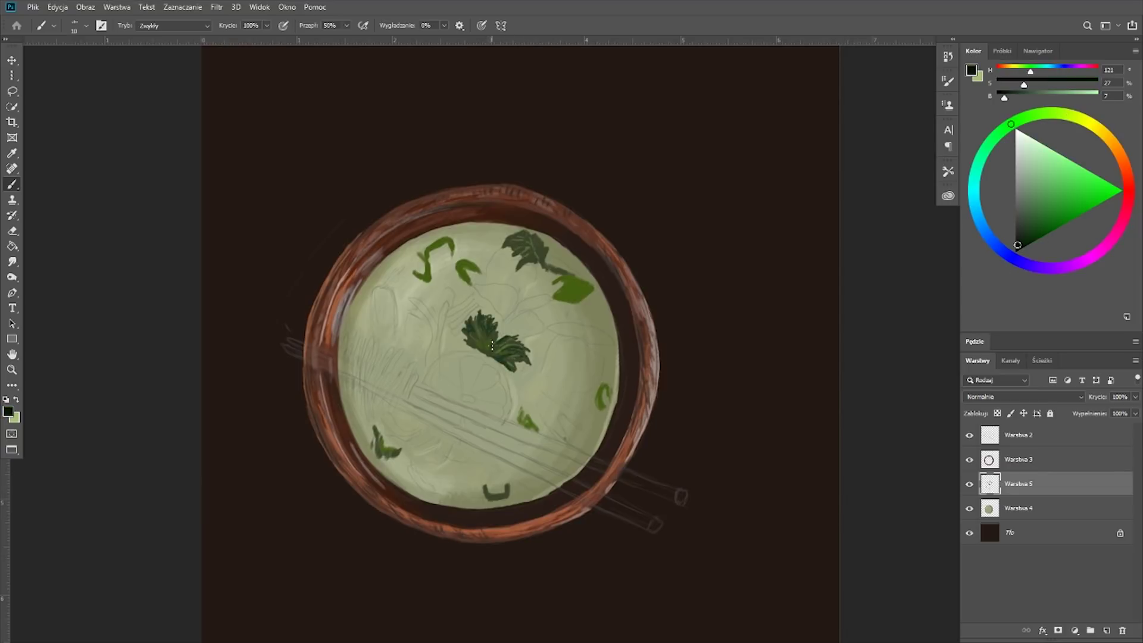
mouse_move(508, 233)
mouse_down()
mouse_move(542, 243)
mouse_move(569, 272)
mouse_up()
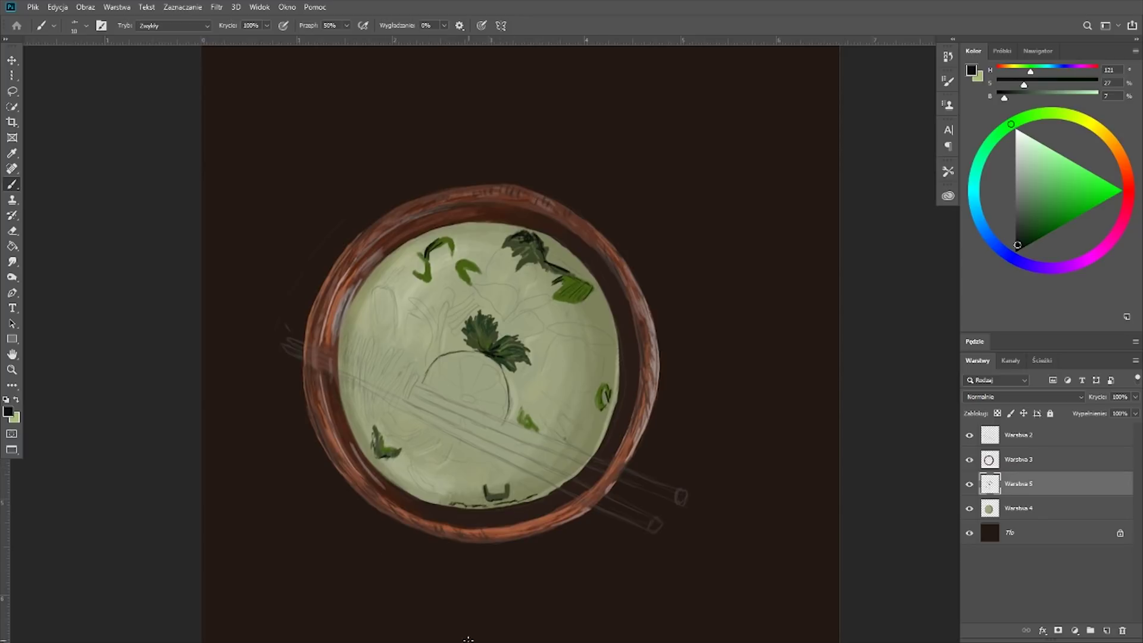
alt+click(392, 338)
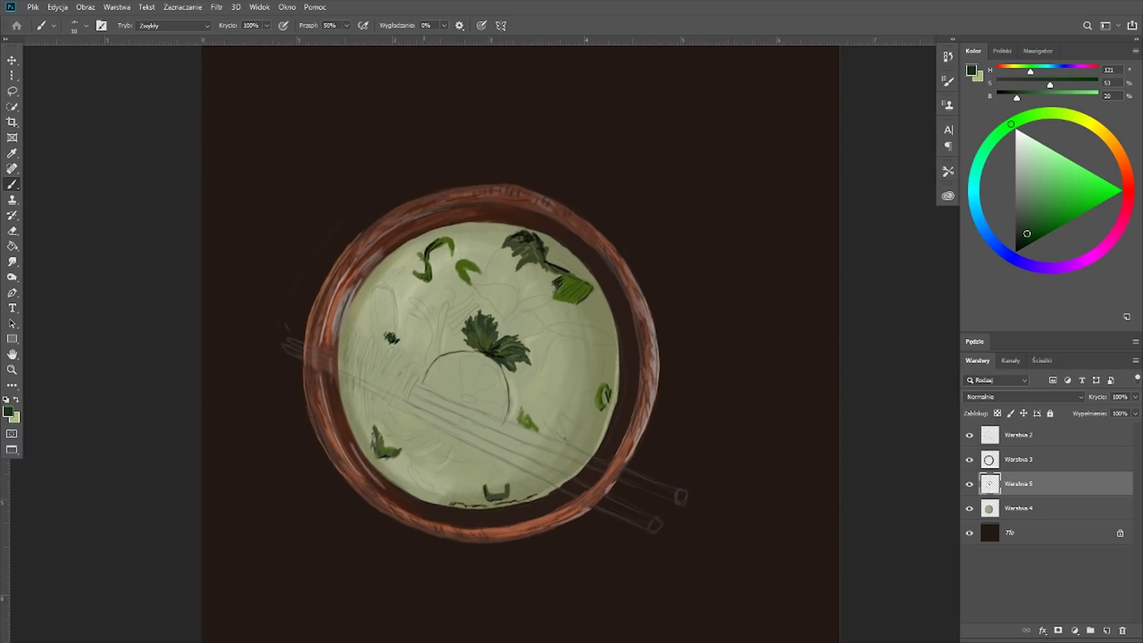
alt+click(485, 337)
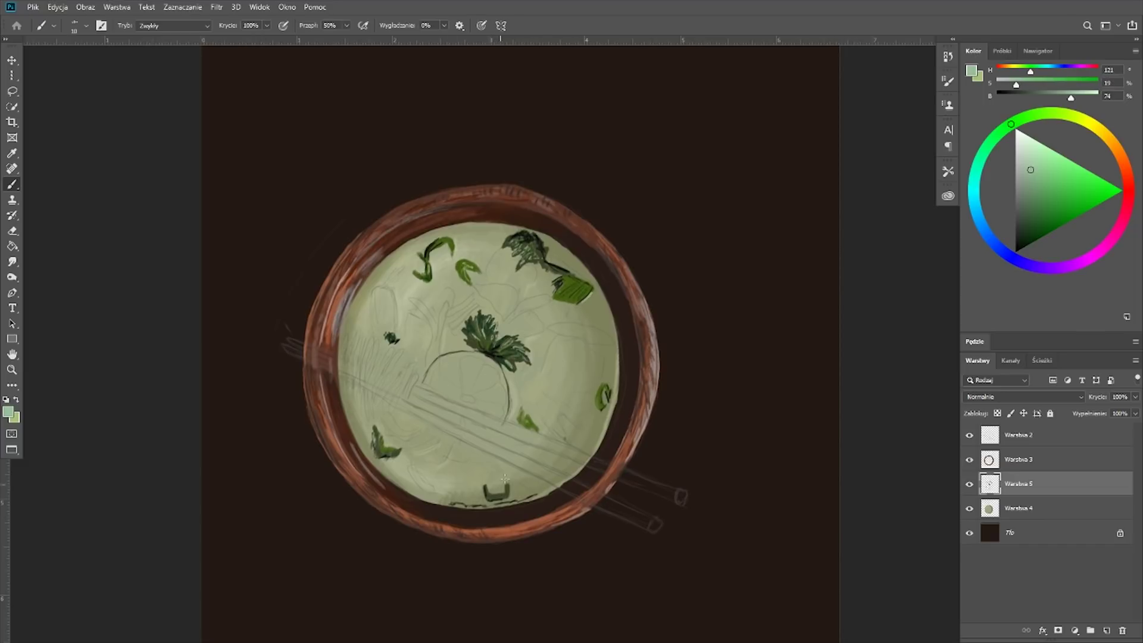
On a new layer, paint reddish-brown meat slices on the broth
click(1127, 173)
click(1037, 213)
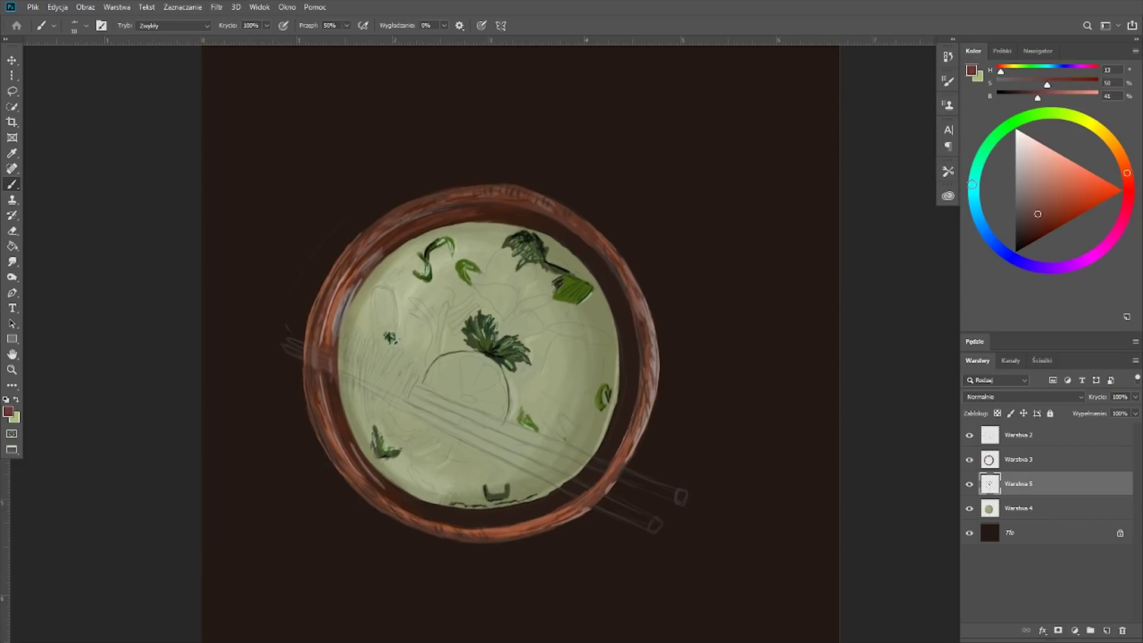
ctrl+click(1106, 629)
drag(497, 271, 524, 262)
drag(453, 333, 420, 368)
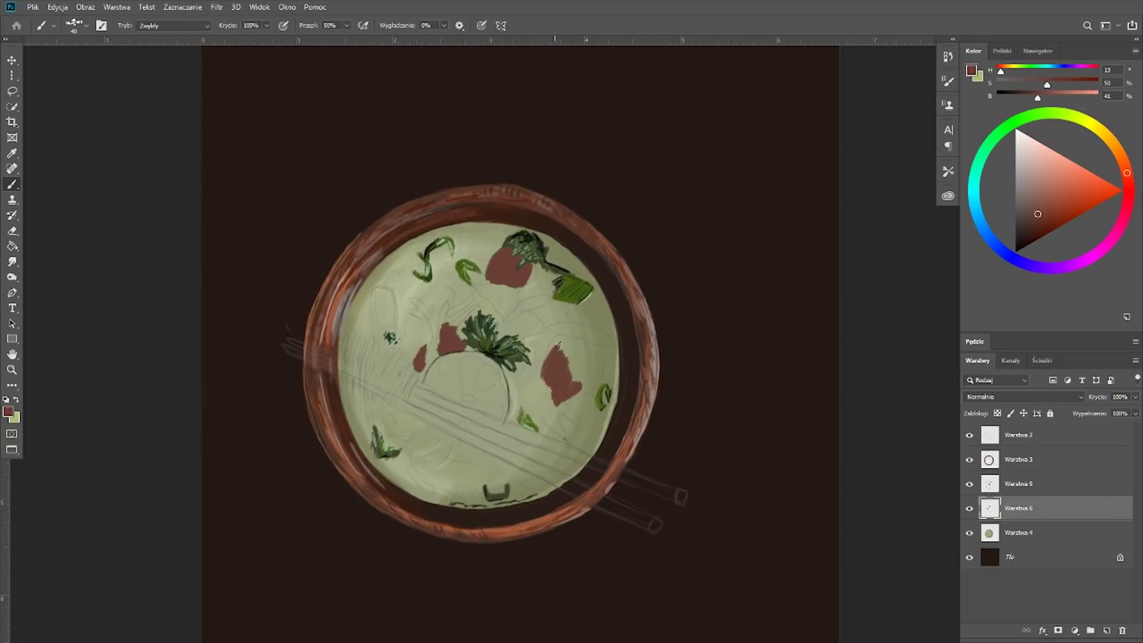
drag(544, 357, 589, 369)
drag(506, 327, 536, 321)
Shade the meat slices with dark brown
alt+click(556, 377)
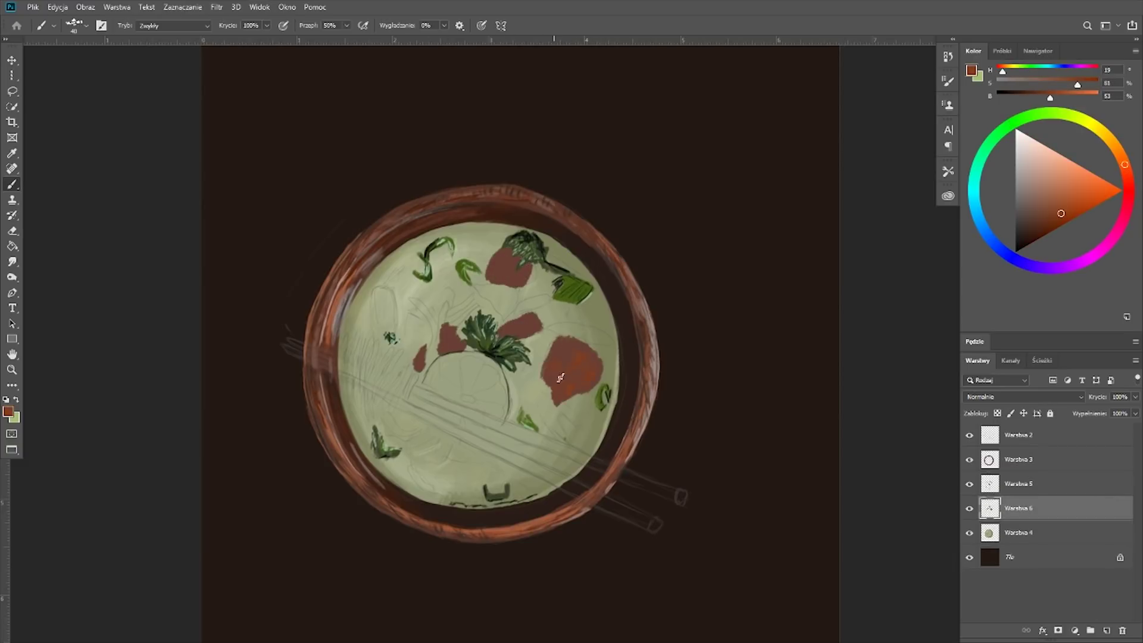
click(1029, 228)
drag(565, 384, 559, 365)
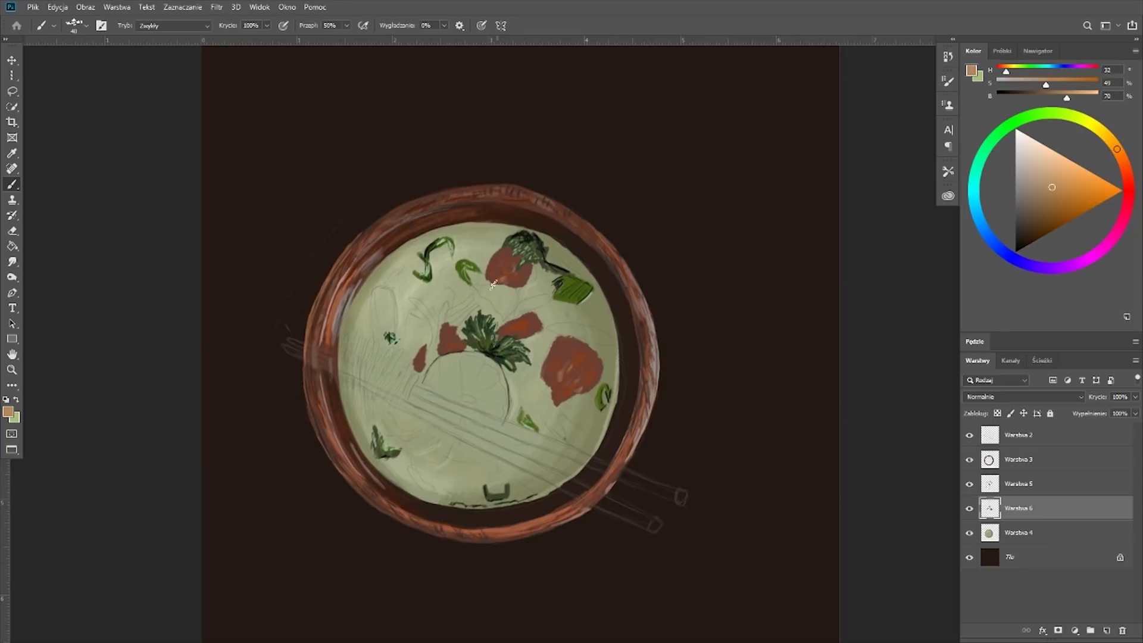
drag(503, 330, 530, 325)
mouse_move(547, 372)
mouse_down()
mouse_move(556, 347)
mouse_move(588, 356)
mouse_up()
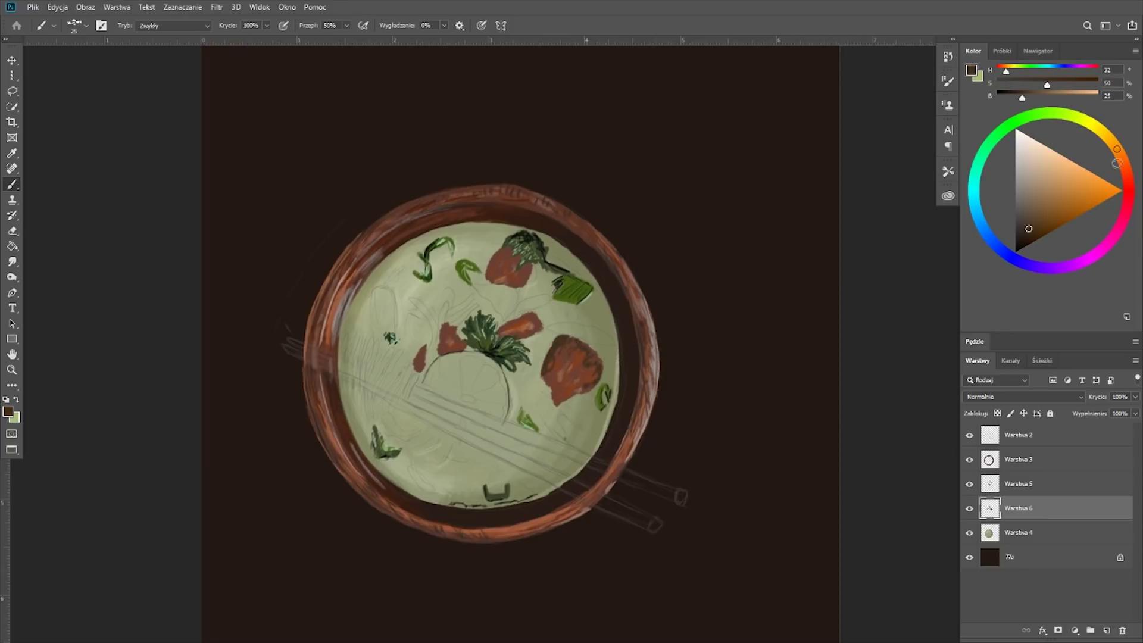
Rework the meat with red-brown strokes and add darker brown shading
drag(1117, 162, 1126, 172)
mouse_move(557, 351)
mouse_down()
mouse_move(580, 372)
mouse_move(548, 396)
mouse_up()
mouse_move(453, 327)
mouse_down()
mouse_move(443, 354)
mouse_move(417, 369)
mouse_up()
drag(506, 333, 530, 322)
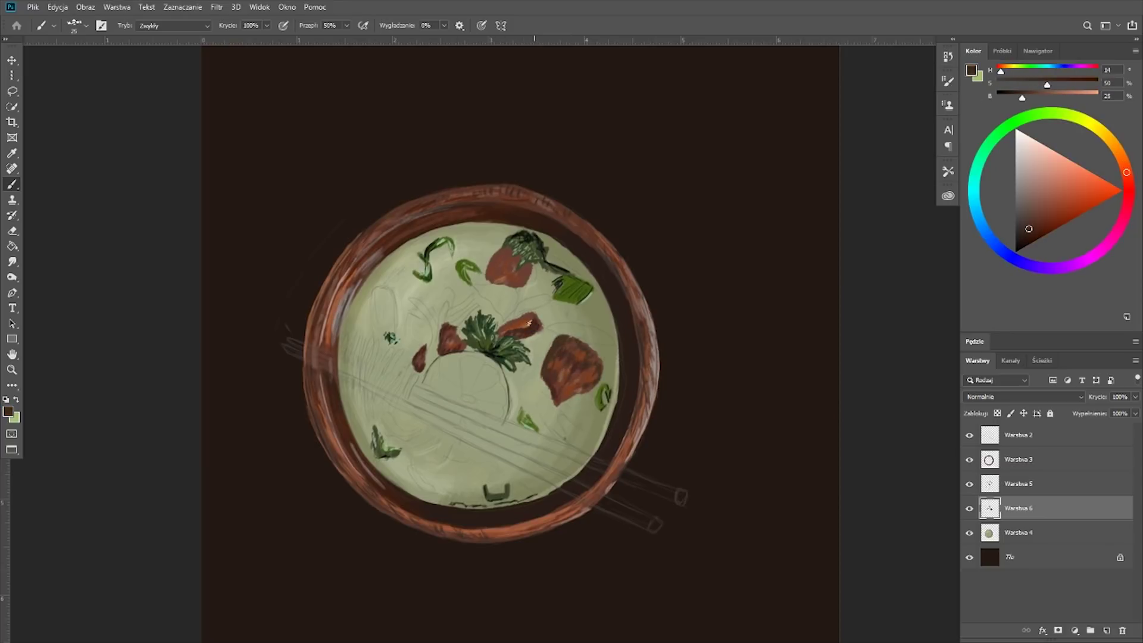
drag(500, 249, 530, 286)
click(1024, 241)
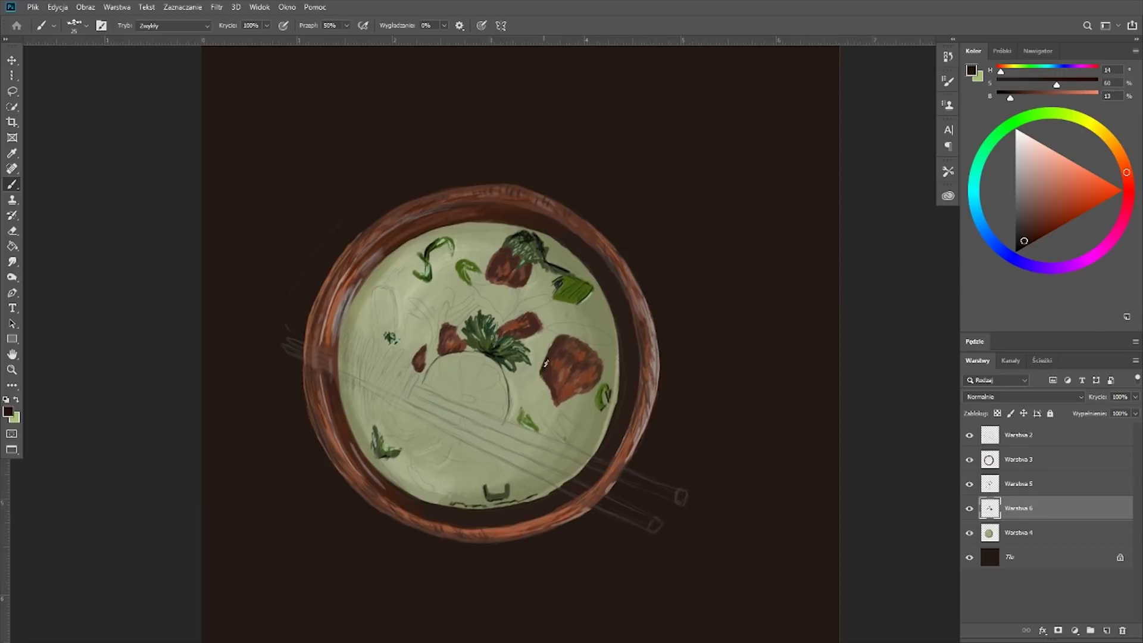
drag(557, 338, 545, 390)
drag(450, 332, 440, 356)
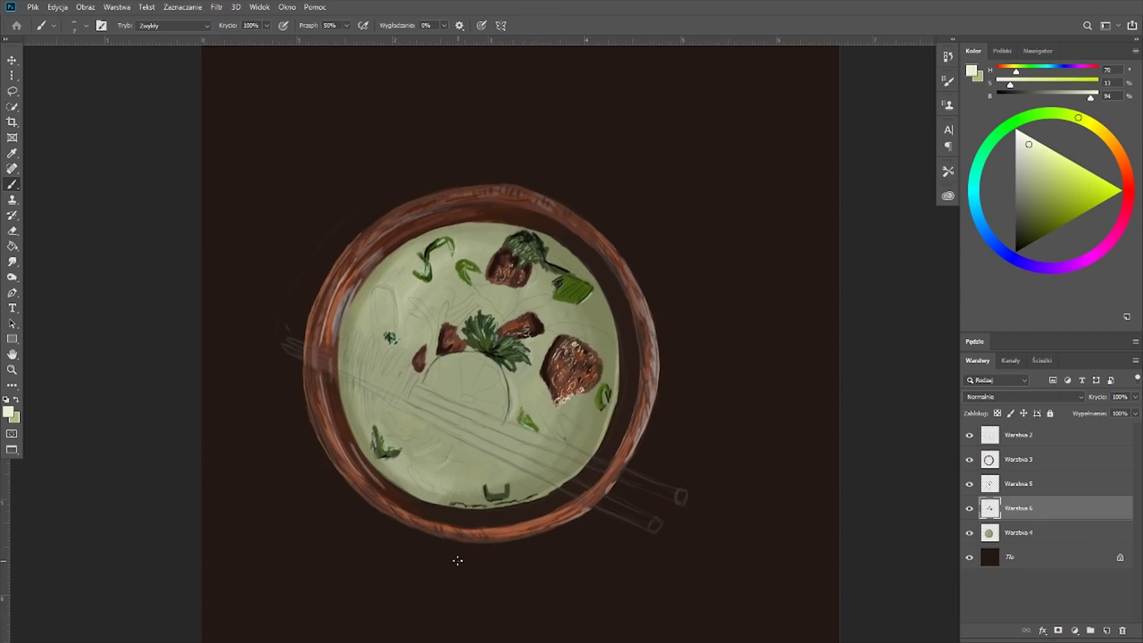
Add pale speckles and highlight strokes to the right meat slice
click(1051, 156)
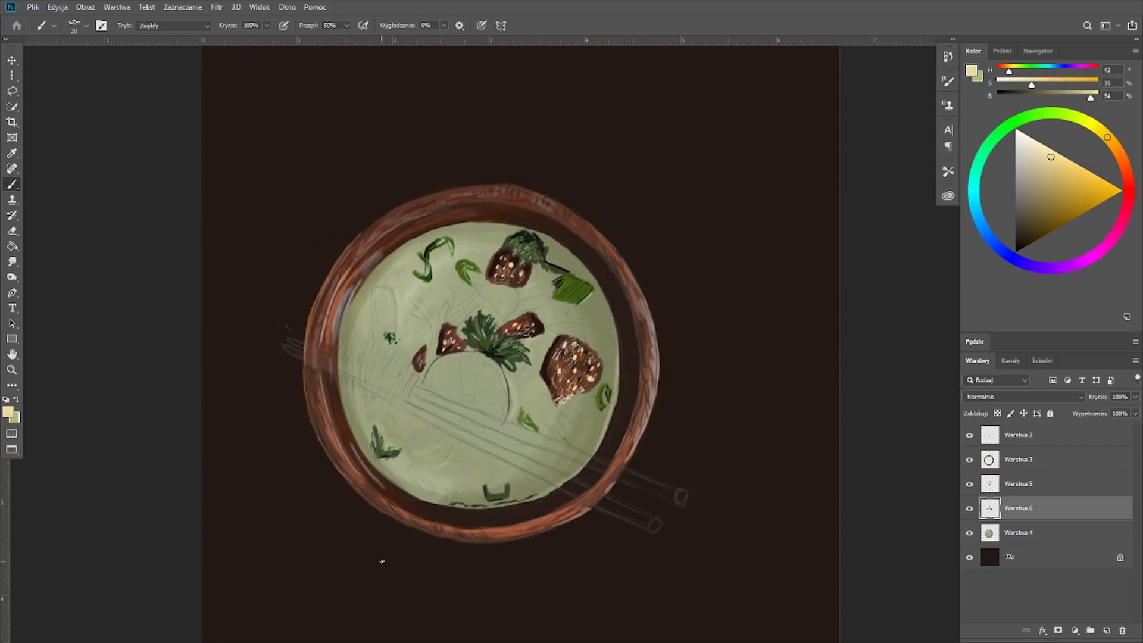
alt+click(688, 224)
scroll(648, 399, up, 2)
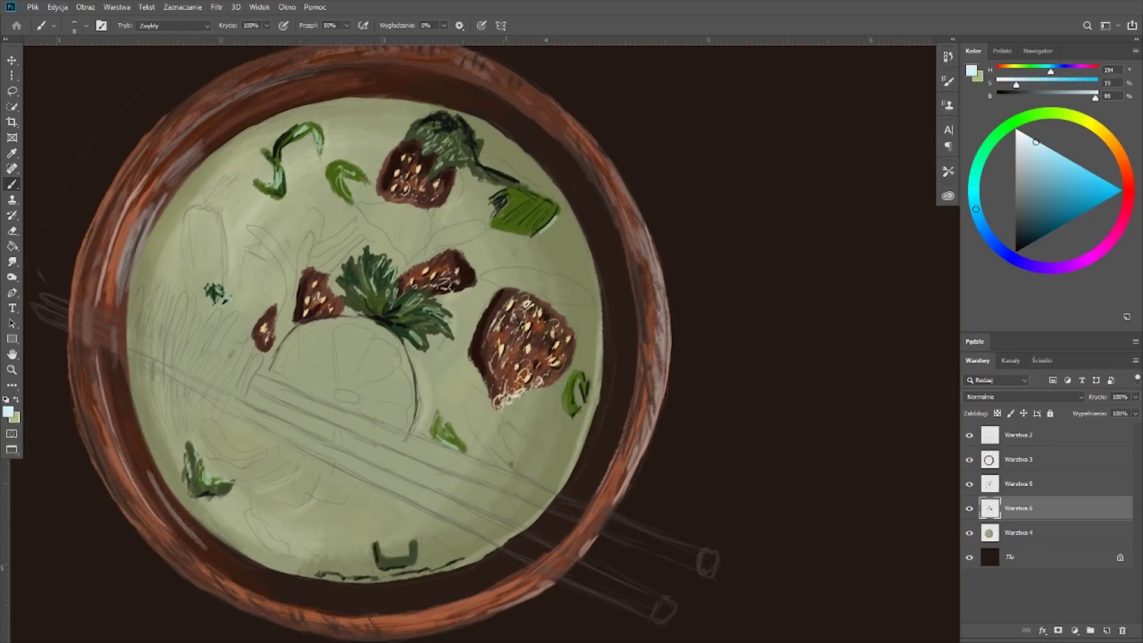
drag(518, 298, 494, 342)
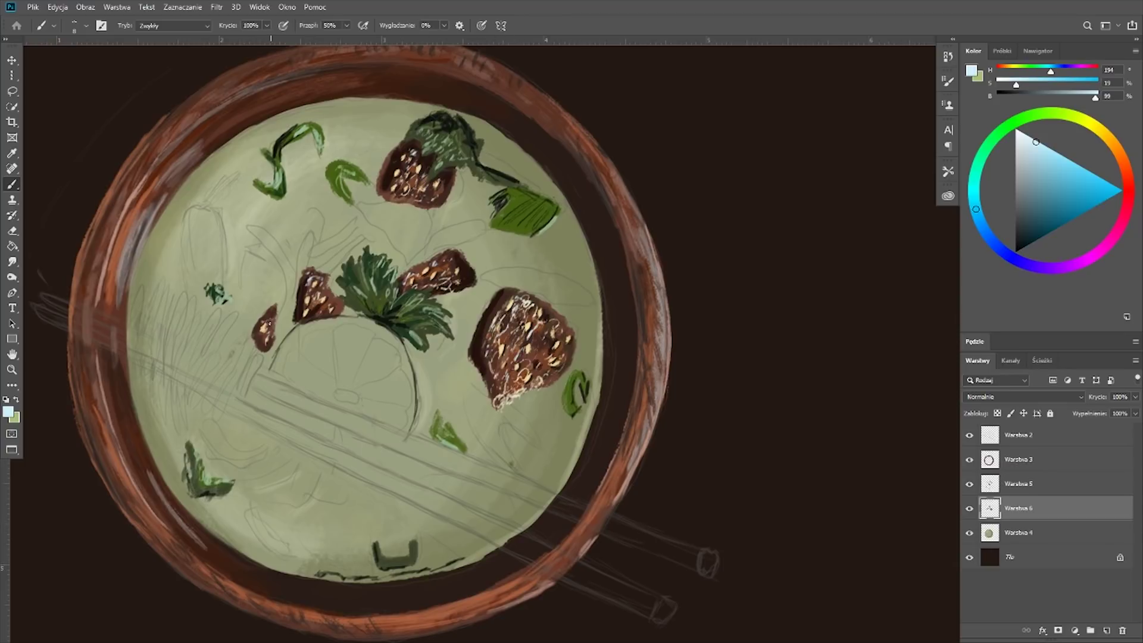
key(alt+bracketright)
On a new layer, paint red chili pieces and a long chili in the broth
key(ctrl+shift+alt+n)
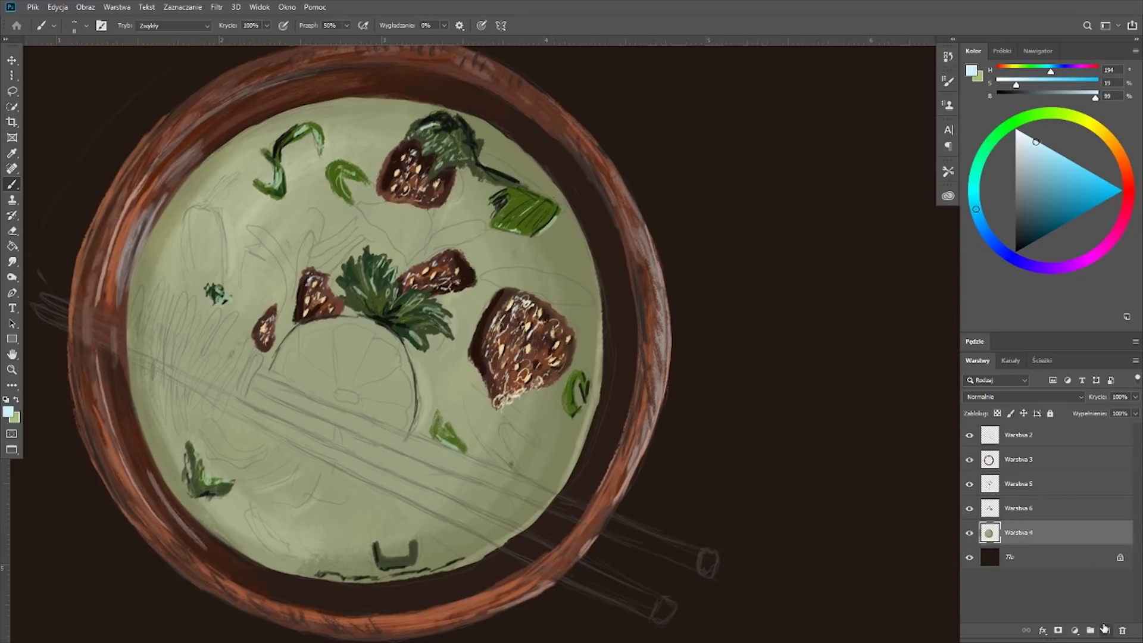
drag(485, 275, 574, 295)
mouse_move(199, 211)
mouse_down()
mouse_move(193, 303)
mouse_move(205, 319)
mouse_up()
drag(480, 227, 425, 250)
click(366, 497)
Repaint the chilies in orange-red and add a small orange bit lower down
drag(355, 220, 310, 256)
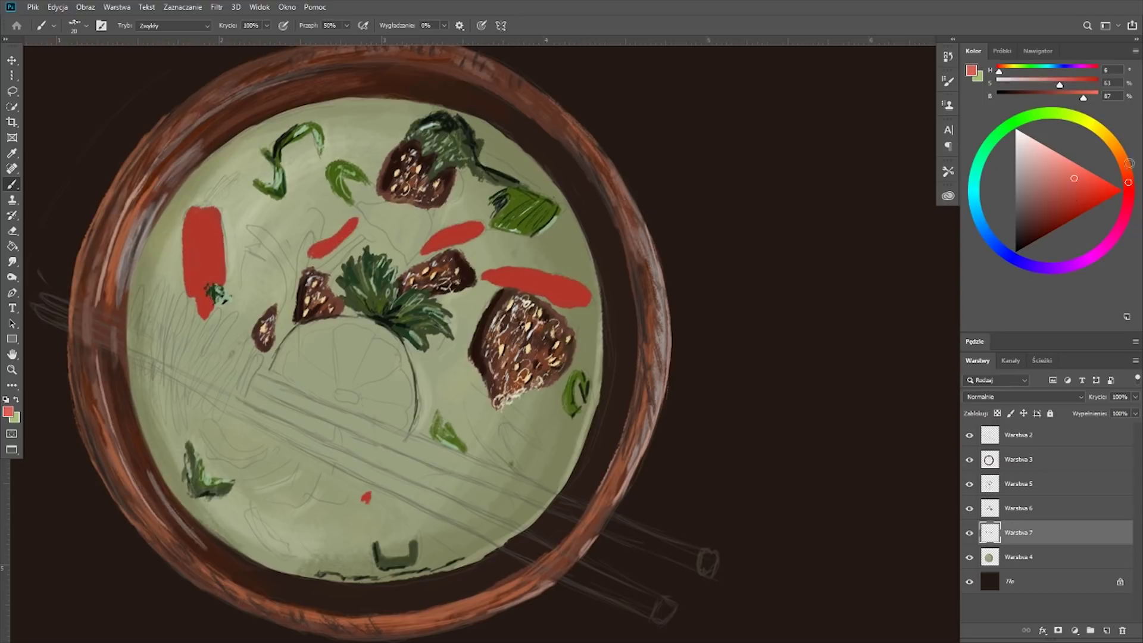
drag(485, 275, 586, 295)
drag(479, 228, 424, 247)
drag(356, 220, 312, 255)
drag(190, 215, 200, 304)
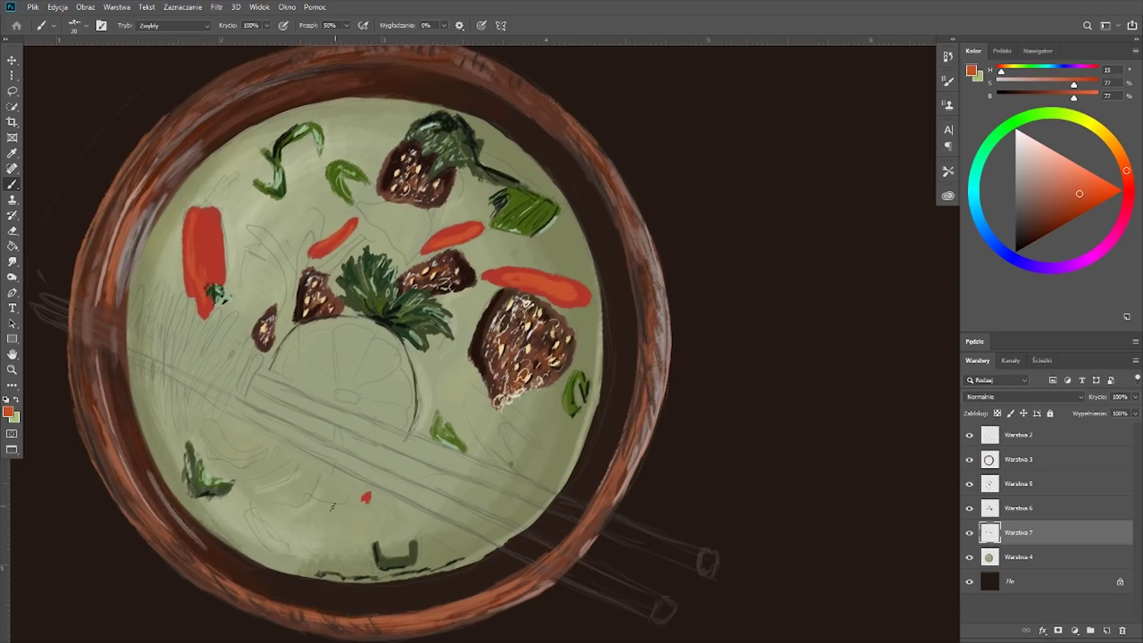
drag(421, 386, 425, 397)
Shade the long chili's right edge dark brown and highlight its edges with salmon
click(1041, 219)
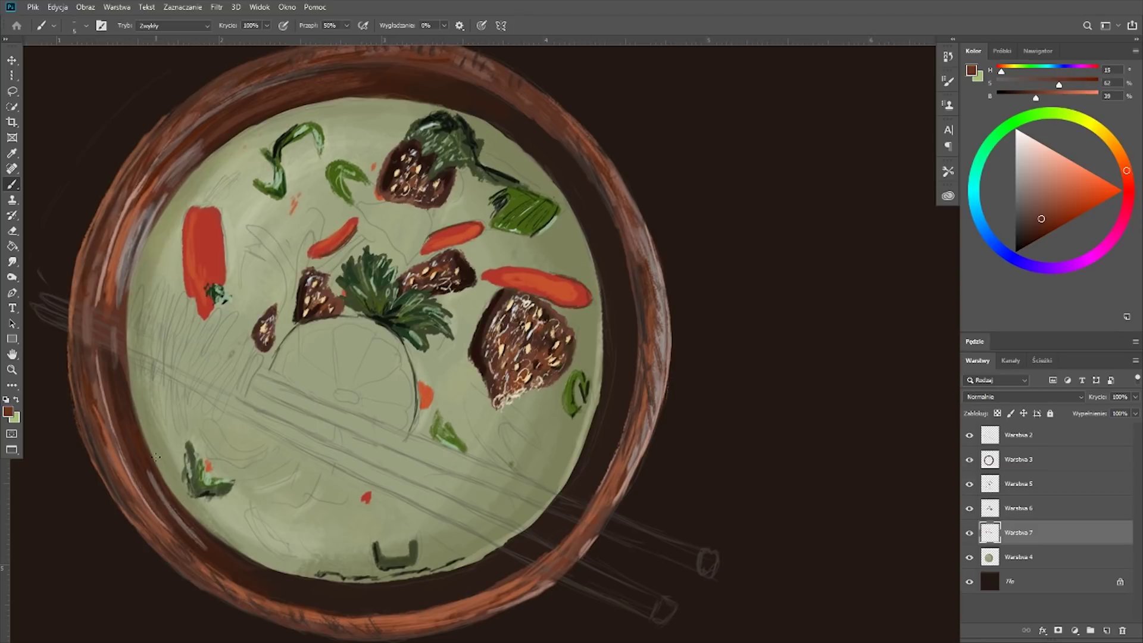
drag(225, 213, 227, 285)
alt+click(492, 279)
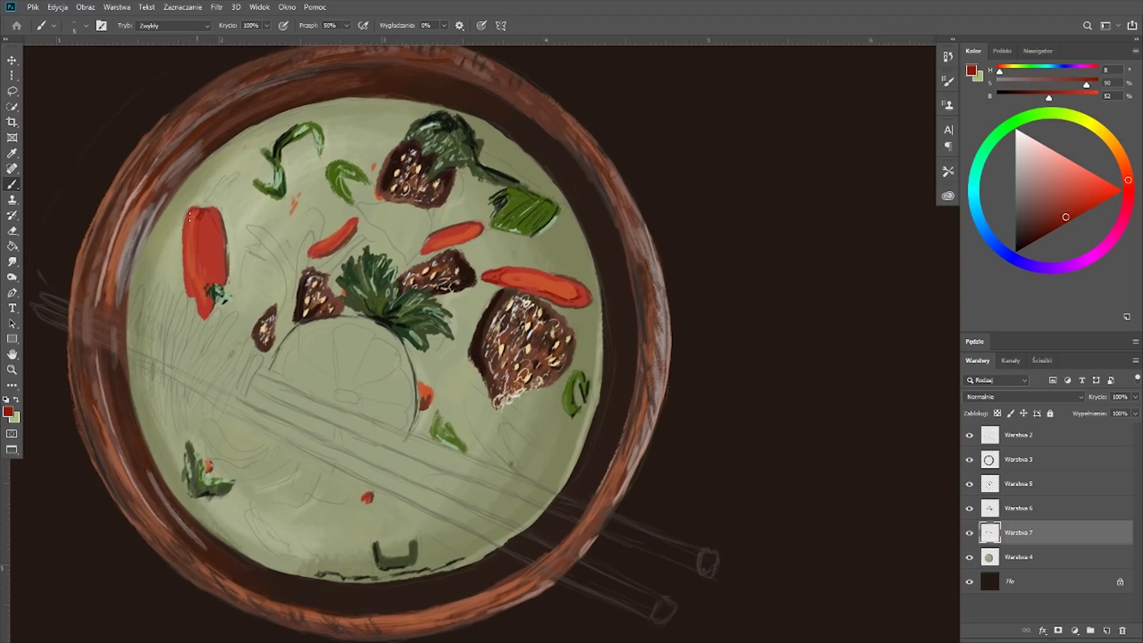
alt+click(509, 280)
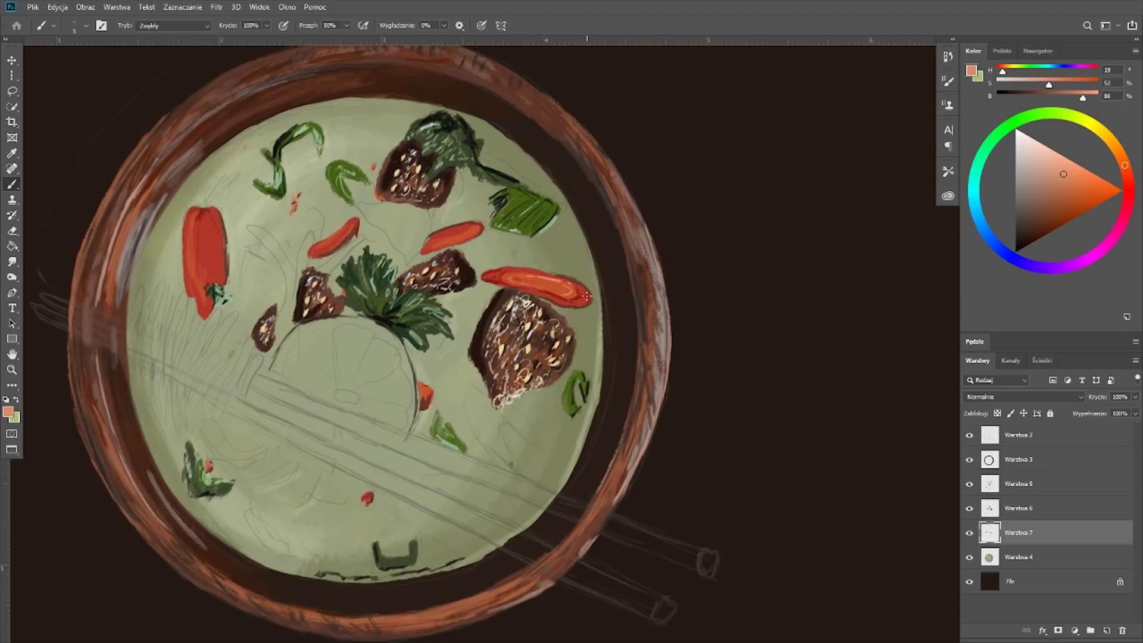
drag(193, 241, 193, 273)
drag(222, 228, 223, 268)
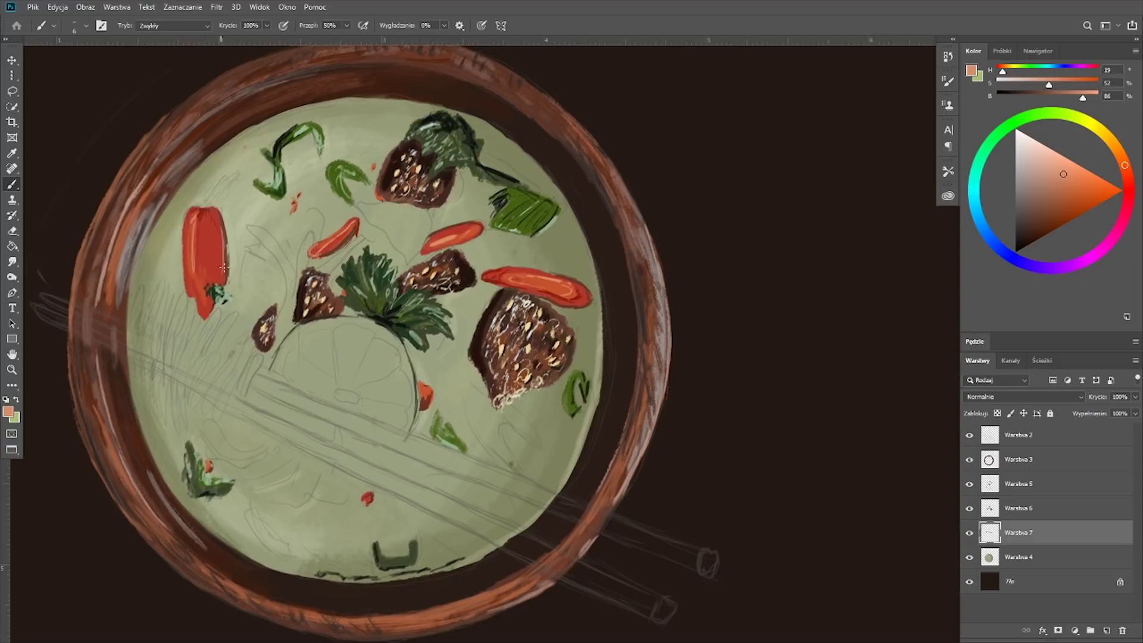
Choose a lighter peach tone and set brush opacity to 14%, then back to full
alt+click(524, 282)
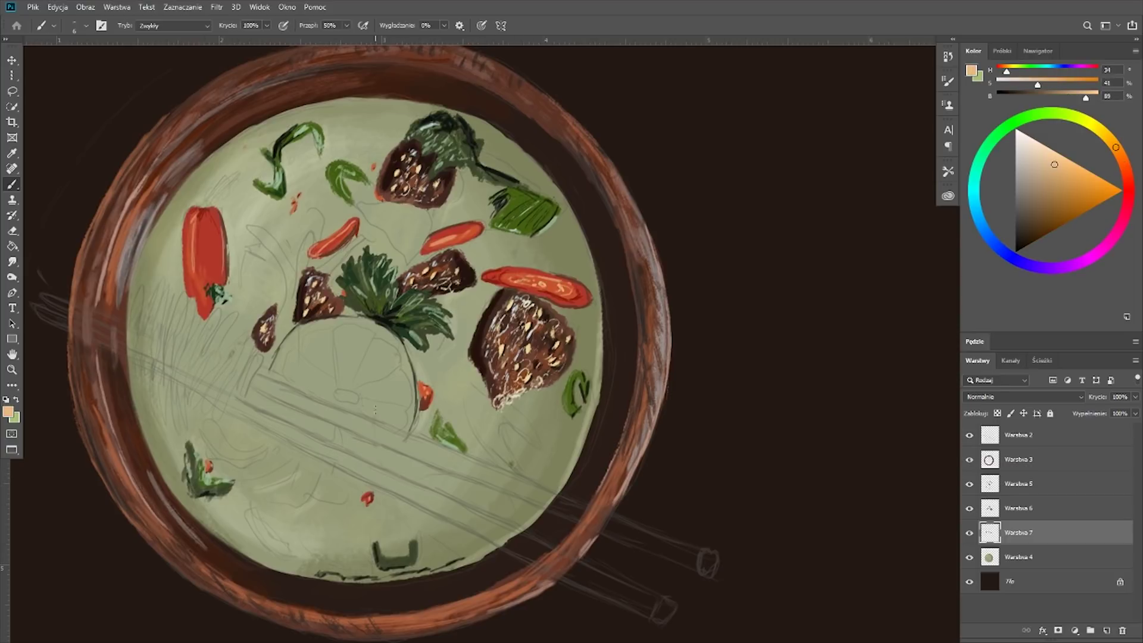
alt+click(562, 289)
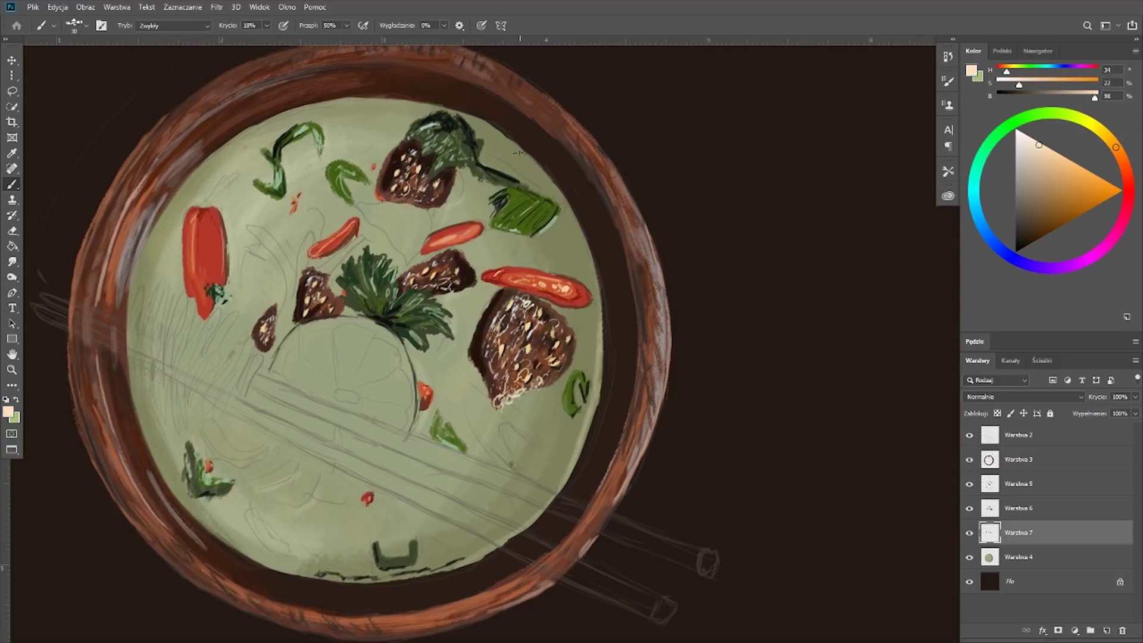
key(1)
key(4)
alt+click(525, 333)
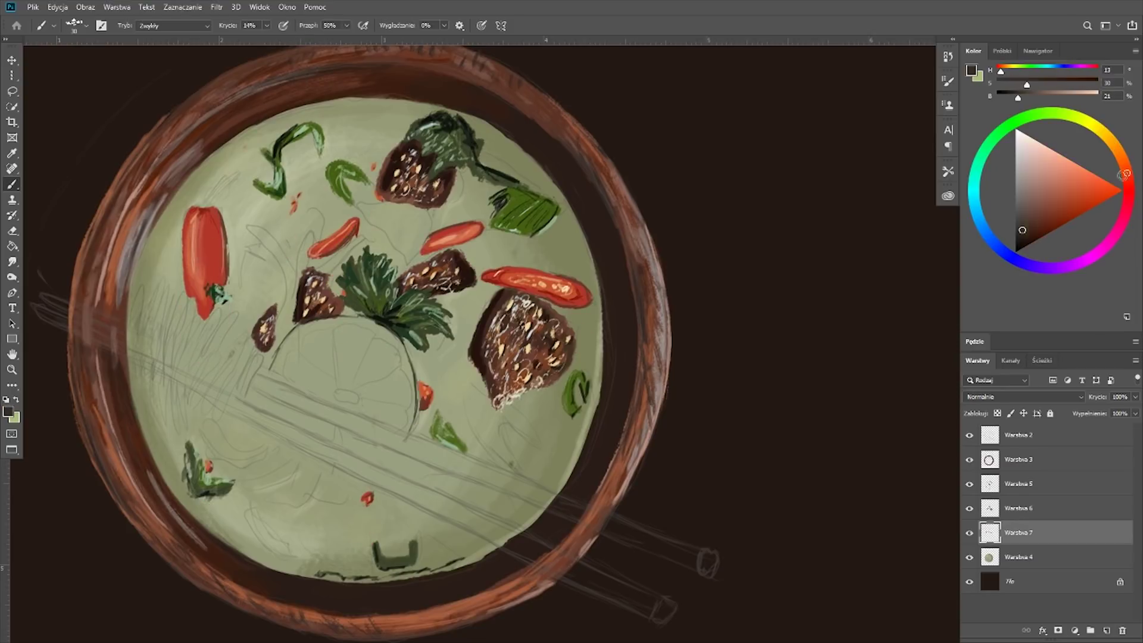
key(0)
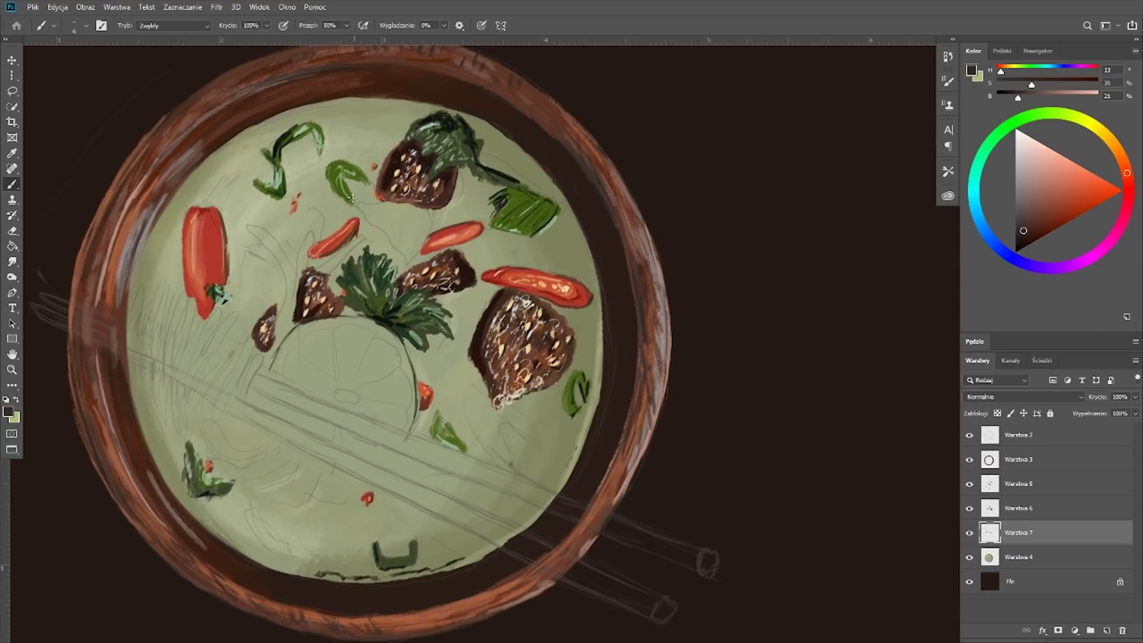
Paint the lime's cream rind arc and pale edge strokes, lowering brush opacity to 36%
alt+click(493, 398)
drag(273, 370, 414, 380)
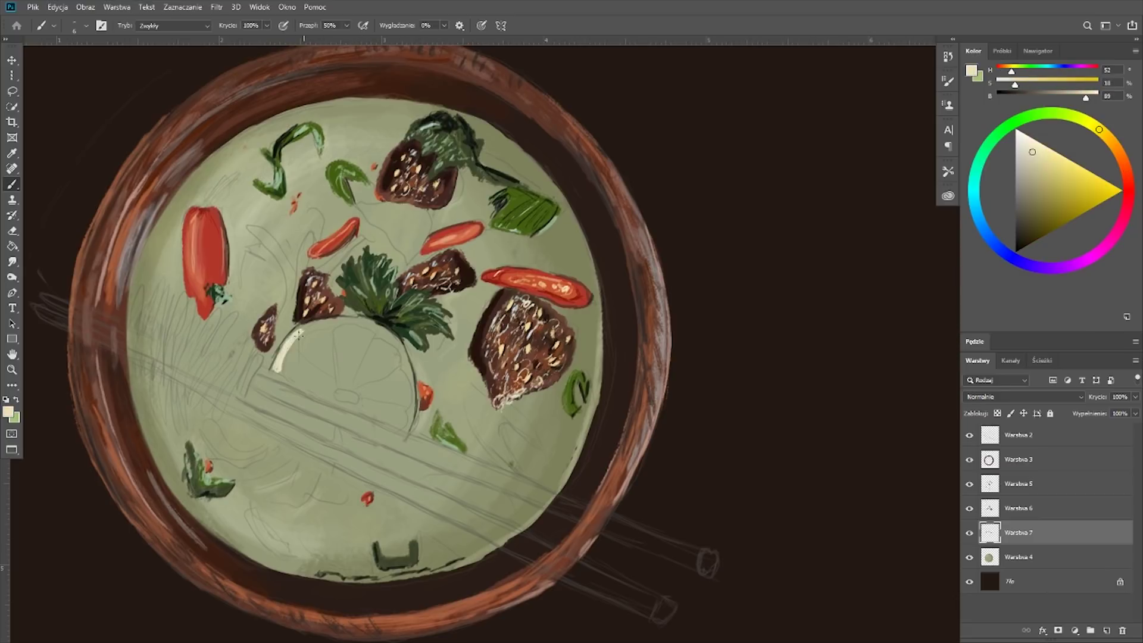
alt+click(339, 326)
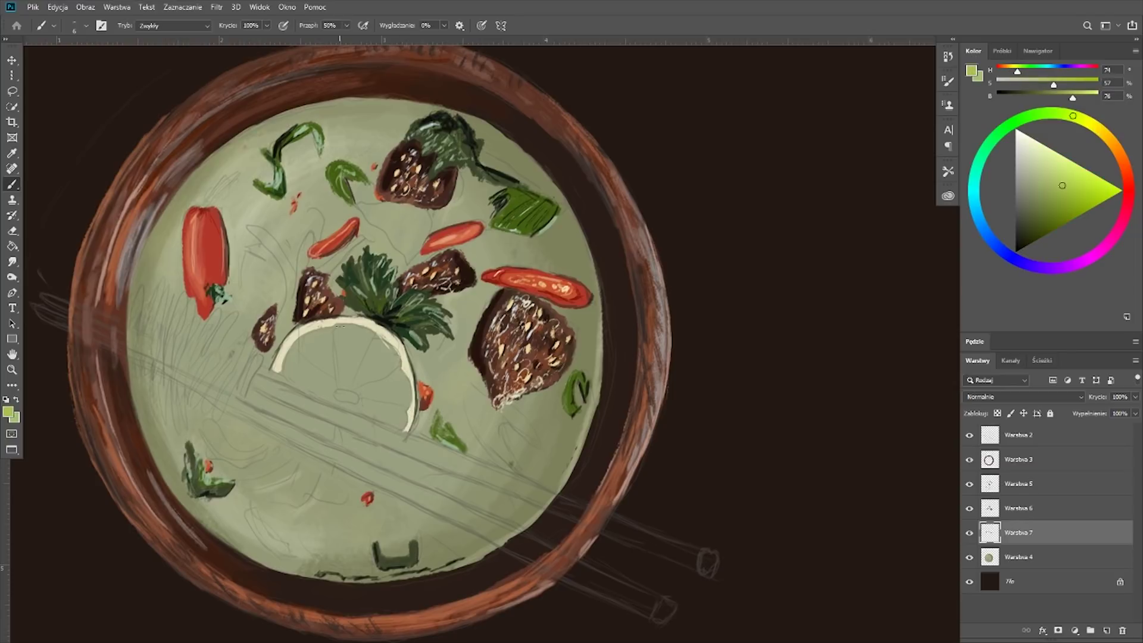
drag(272, 369, 411, 417)
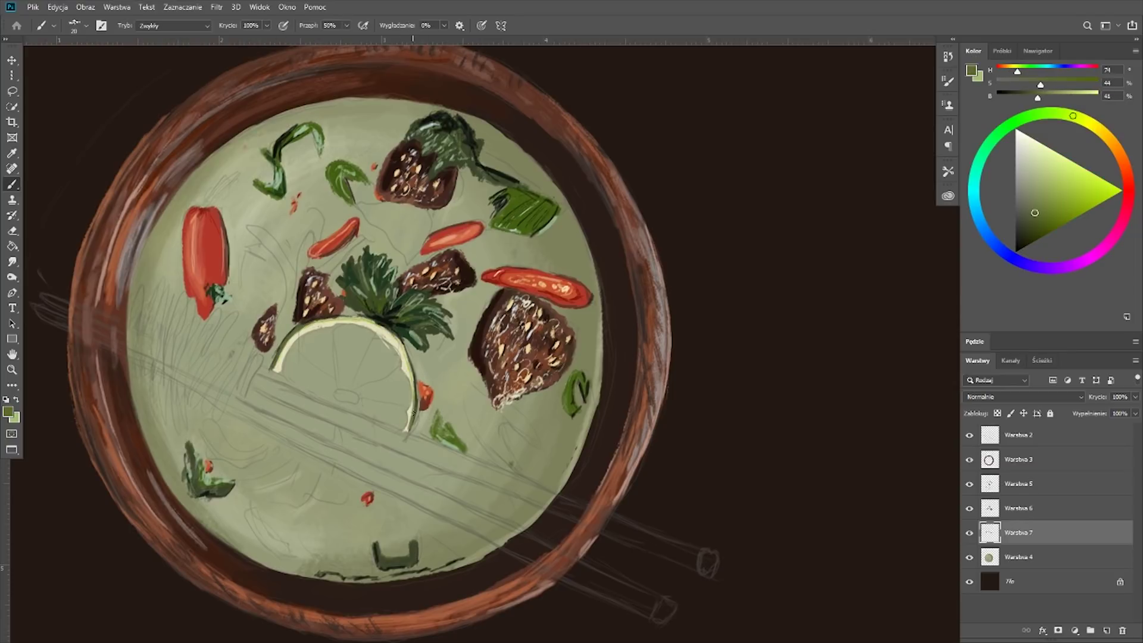
alt+click(407, 379)
key(3)
key(6)
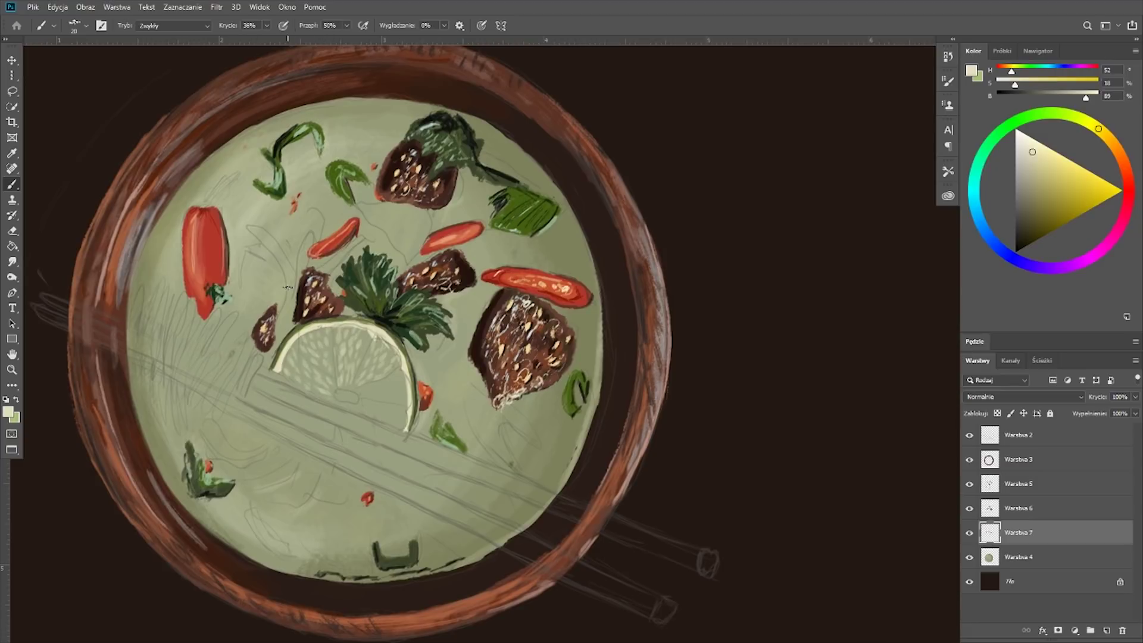
At full opacity, paint bright cream segment lines across the lime slice with a centre dab
alt+click(369, 411)
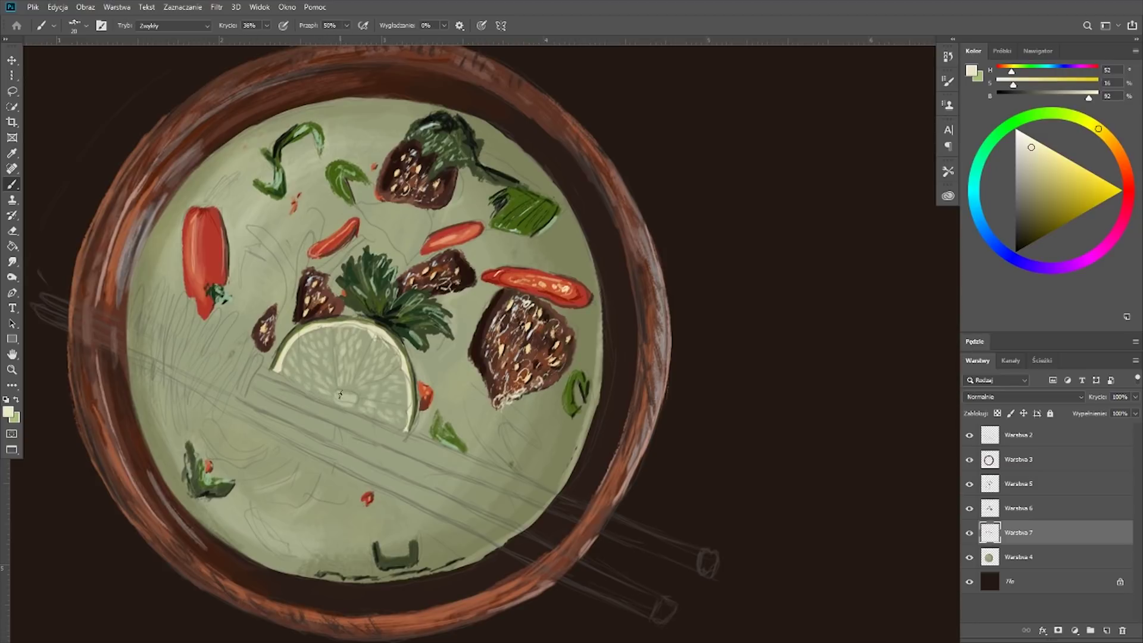
key(0)
drag(345, 399, 332, 355)
mouse_move(351, 394)
mouse_down()
mouse_move(399, 364)
mouse_move(393, 338)
mouse_up()
drag(360, 409, 405, 398)
drag(299, 340, 336, 390)
drag(324, 326, 404, 428)
drag(282, 376, 284, 354)
drag(342, 390, 349, 353)
drag(346, 370, 340, 334)
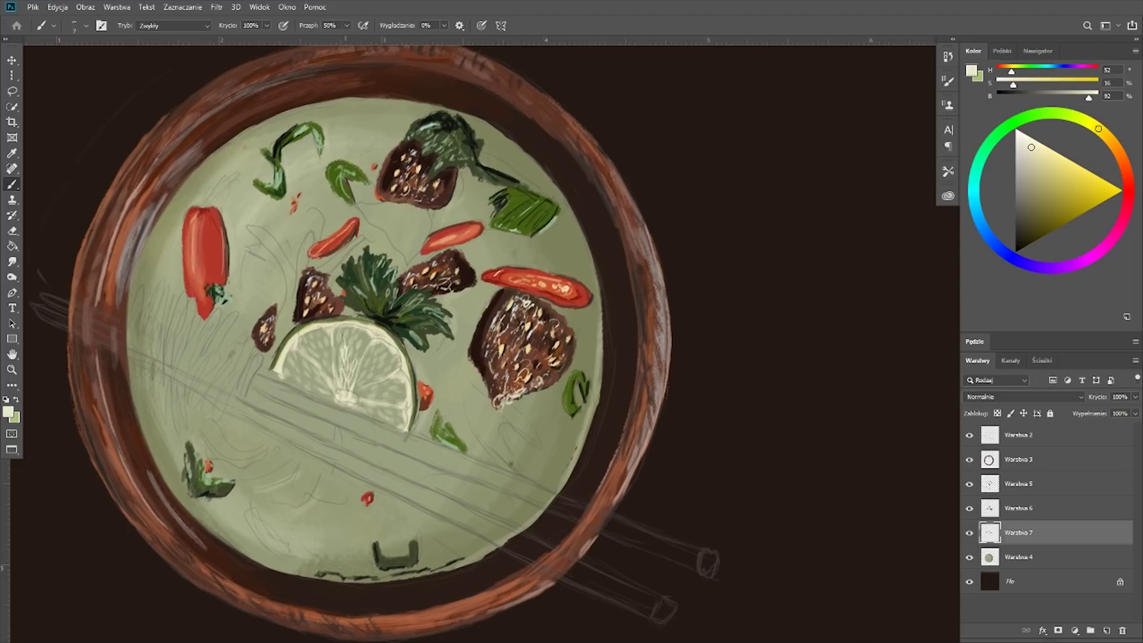
click(345, 398)
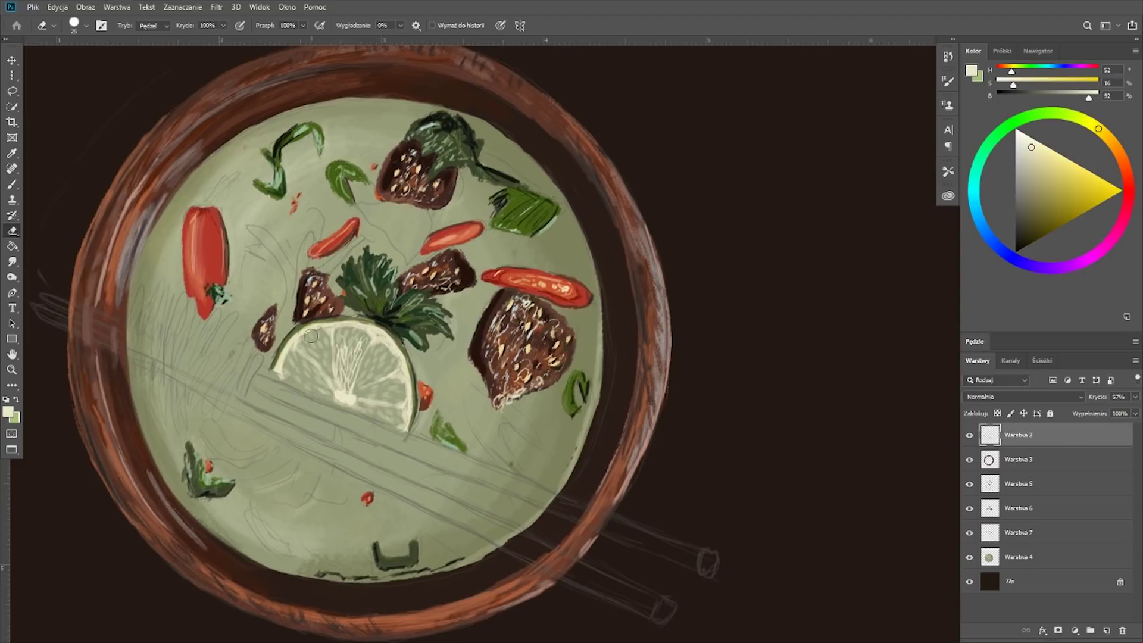
Add more radiating segment lines and brighten the lime's lower-left flesh
mouse_move(337, 379)
mouse_down()
mouse_move(350, 331)
mouse_move(381, 366)
mouse_move(387, 350)
mouse_up()
drag(332, 383, 304, 355)
mouse_move(333, 383)
mouse_down()
mouse_move(322, 344)
mouse_move(304, 332)
mouse_up()
drag(328, 374, 304, 342)
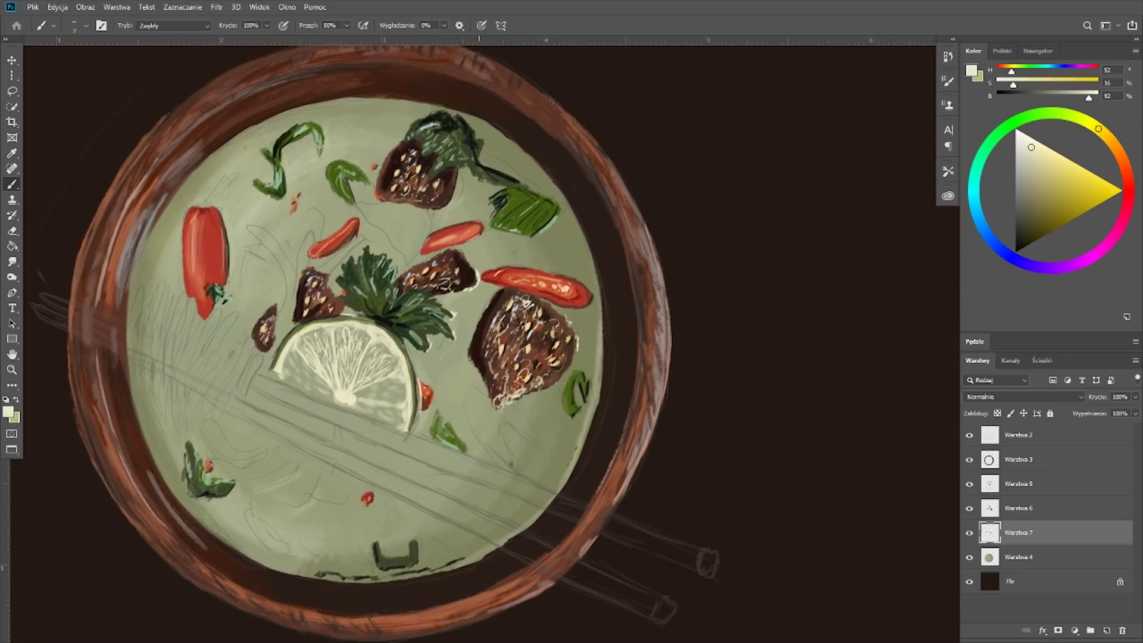
mouse_move(387, 386)
mouse_down()
mouse_move(356, 398)
mouse_move(292, 357)
mouse_up()
drag(302, 383, 286, 372)
mouse_move(392, 384)
mouse_down()
mouse_move(360, 408)
mouse_move(366, 424)
mouse_up()
Add a new layer, set brush opacity to about 29%, and pick lighter lime tones
ctrl+click(1105, 630)
drag(267, 25, 241, 51)
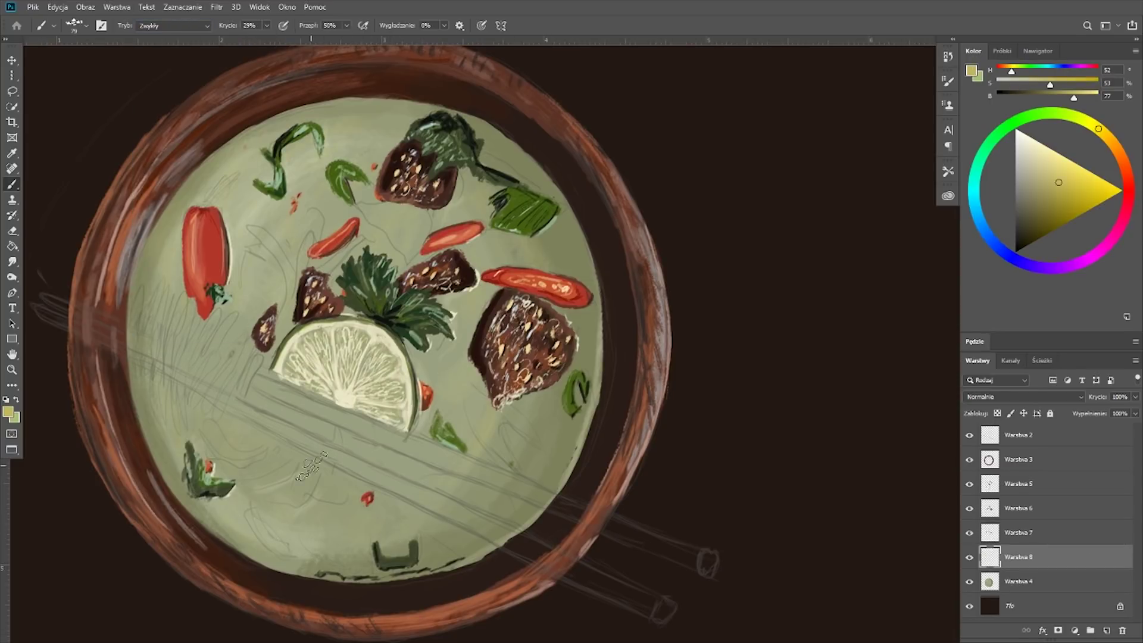
click(1018, 533)
click(1033, 206)
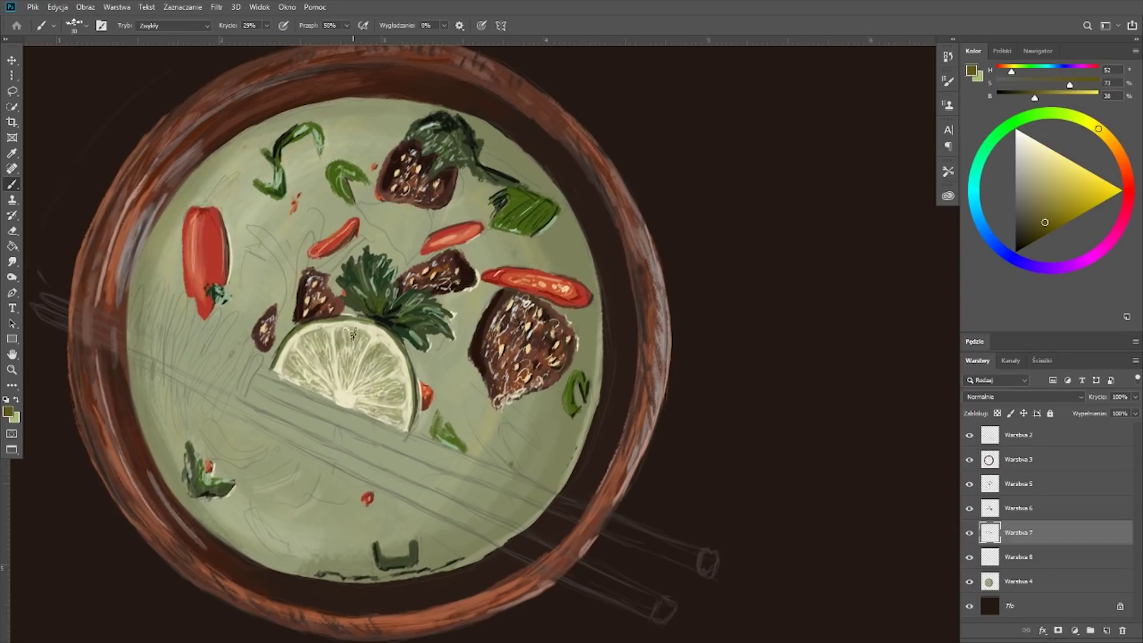
alt+click(345, 395)
alt+click(346, 397)
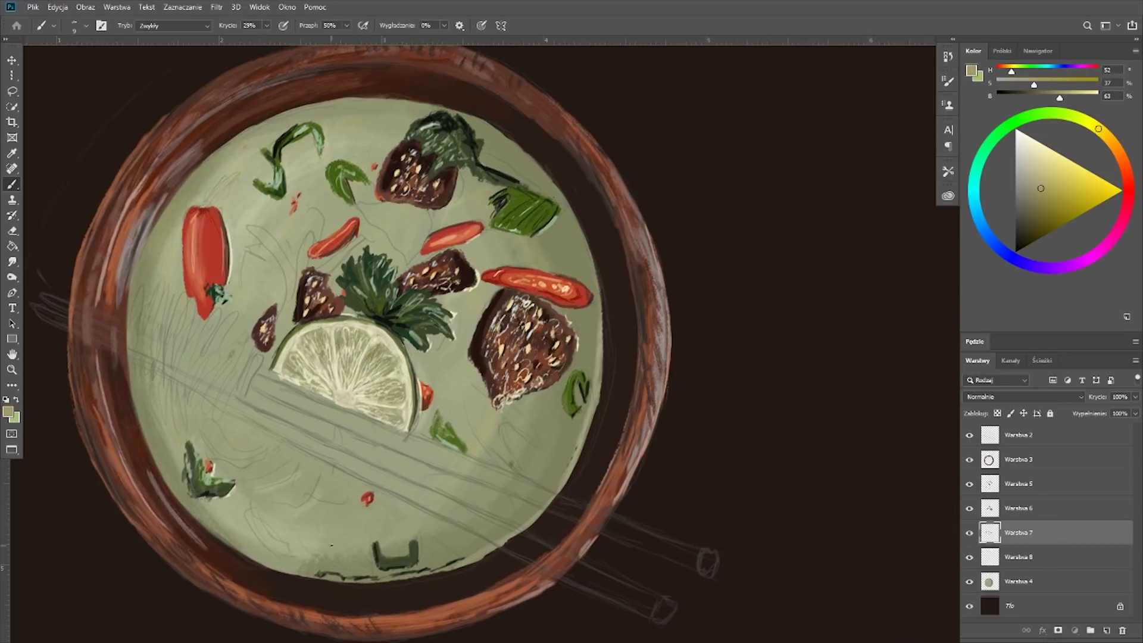
Dab grey touches into the broth on a new layer
key(ctrl+shift+alt+n)
click(443, 369)
click(315, 185)
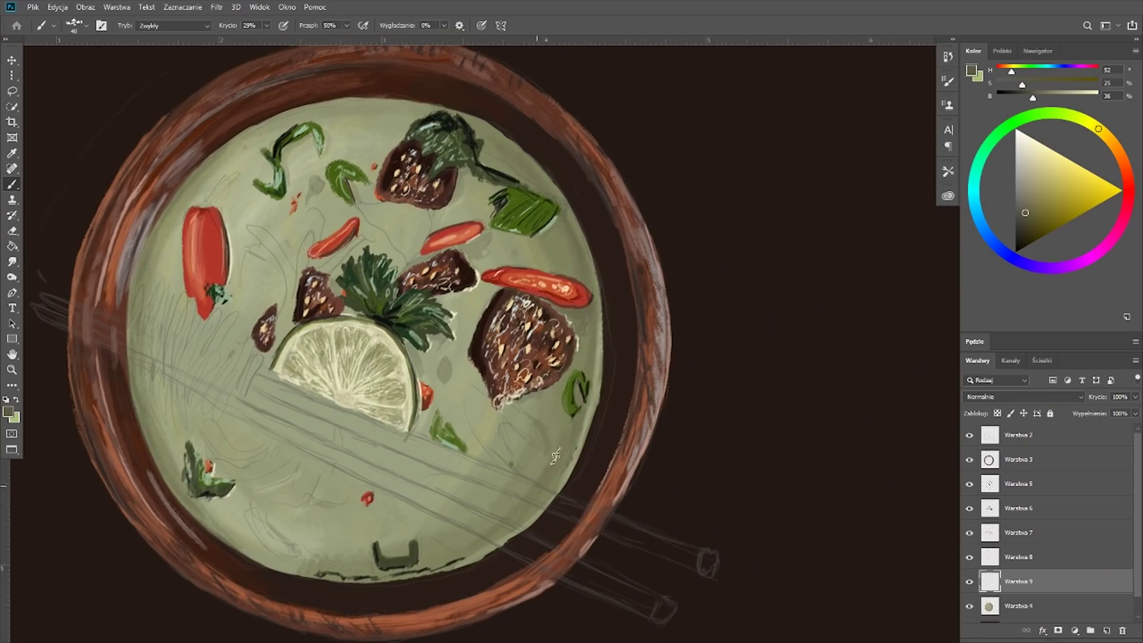
Lasso the lime slice and duplicate it onto its own layer
click(1017, 533)
key(l)
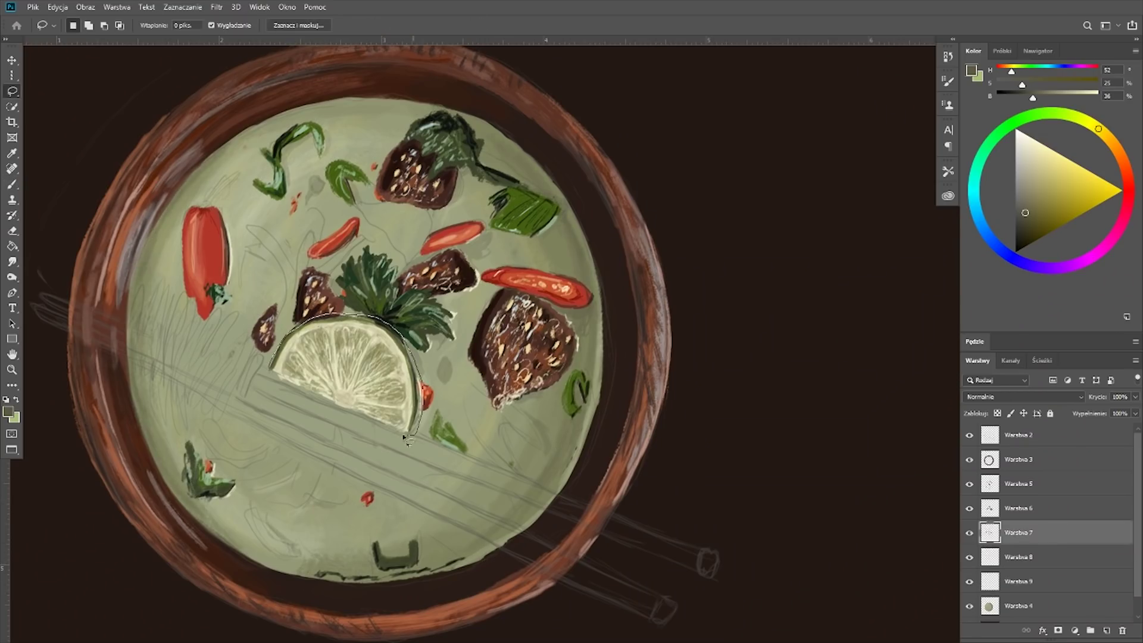
drag(309, 320, 360, 420)
key(ctrl+j)
key(v)
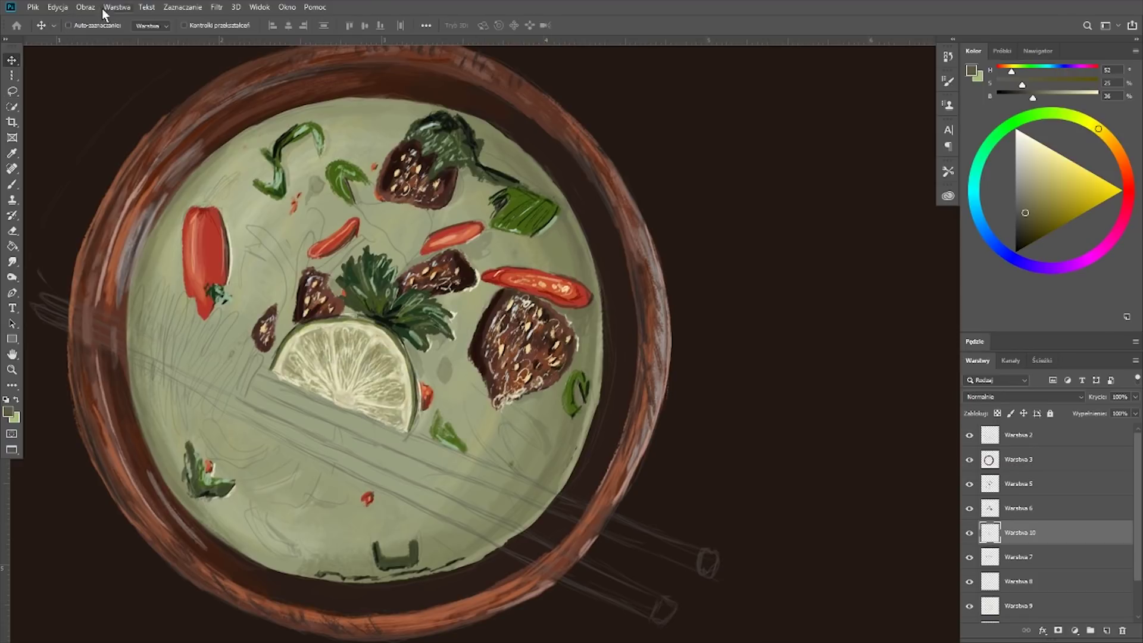
Try the Colour Balance and Exposure adjustments, cancelling both
click(86, 7)
click(264, 109)
click(834, 141)
click(86, 7)
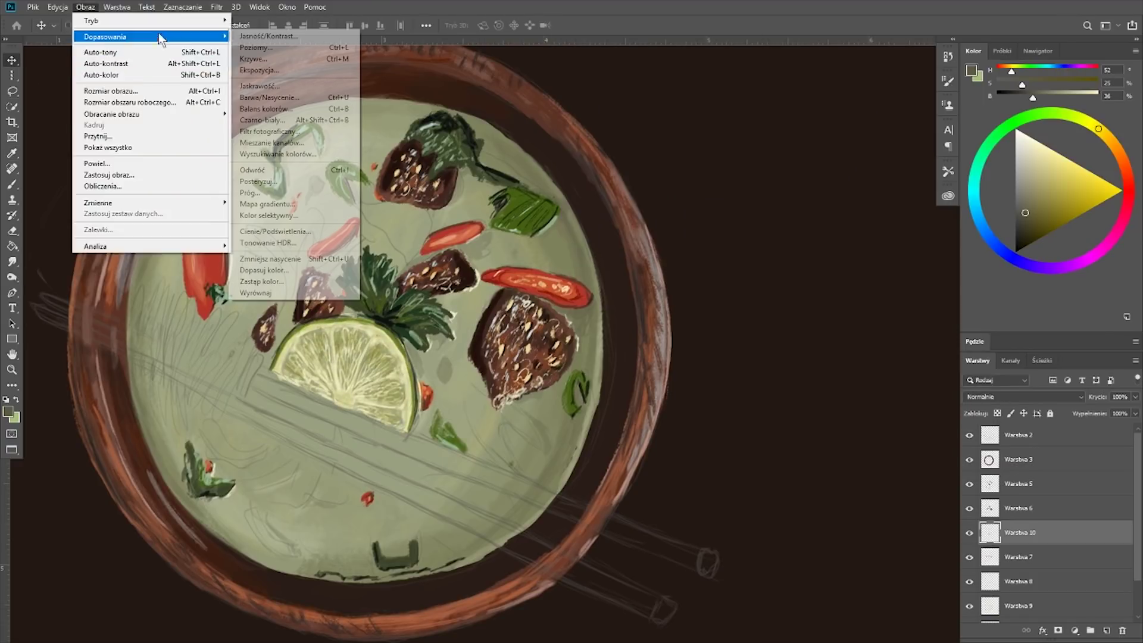
click(259, 70)
click(680, 194)
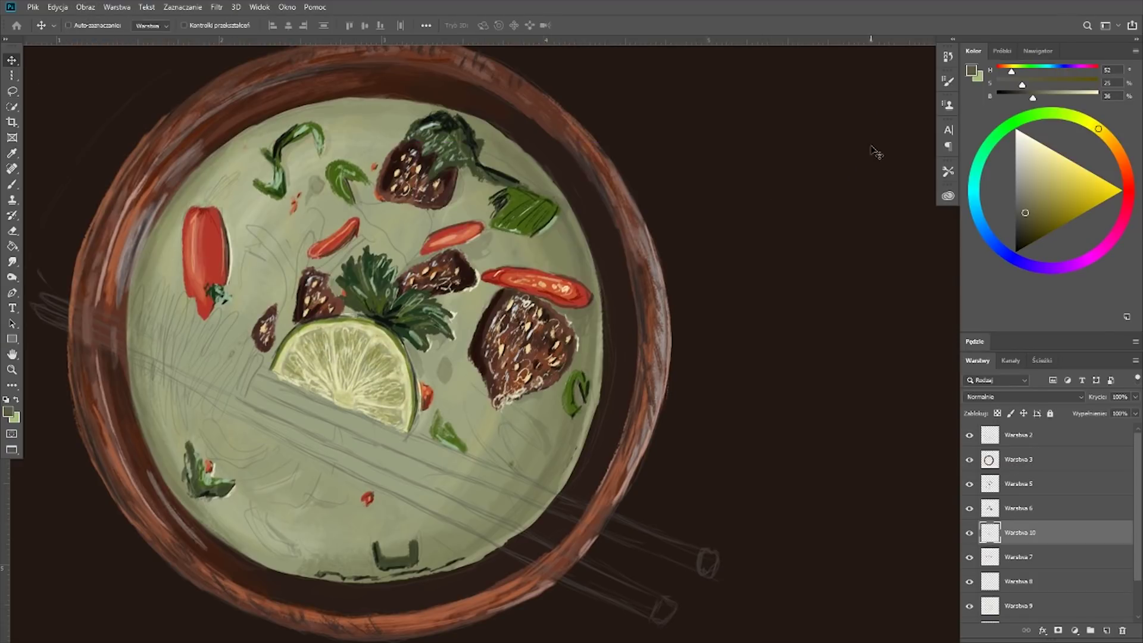
key(ctrl+shift+alt+n)
Brush orange meat chunks into the broth, left of the lime and lower in the bowl
key(b)
drag(375, 208, 416, 250)
mouse_move(333, 244)
mouse_down()
mouse_move(249, 277)
mouse_move(238, 339)
mouse_up()
drag(304, 494, 339, 440)
drag(440, 337, 437, 363)
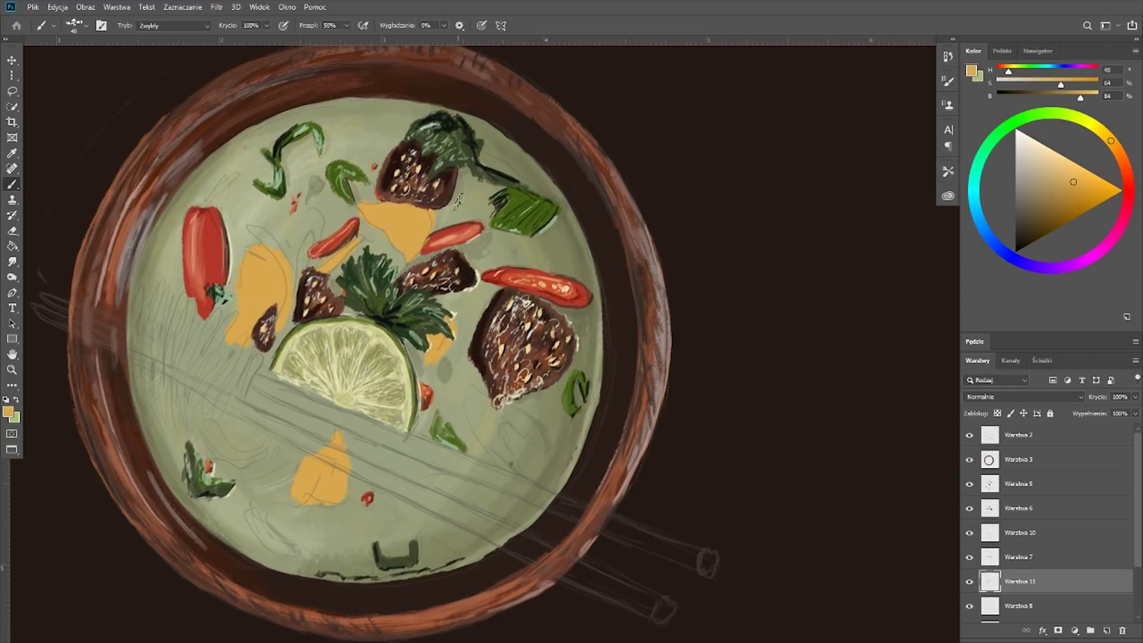
drag(458, 201, 467, 178)
drag(236, 494, 244, 503)
Add deeper orange chunks beside the red chili and left of the lime
alt+click(386, 195)
mouse_move(386, 195)
mouse_down()
mouse_move(363, 204)
mouse_move(410, 256)
mouse_up()
drag(411, 205, 467, 185)
mouse_move(274, 256)
mouse_down()
mouse_move(272, 304)
mouse_move(250, 337)
mouse_up()
drag(298, 497, 308, 460)
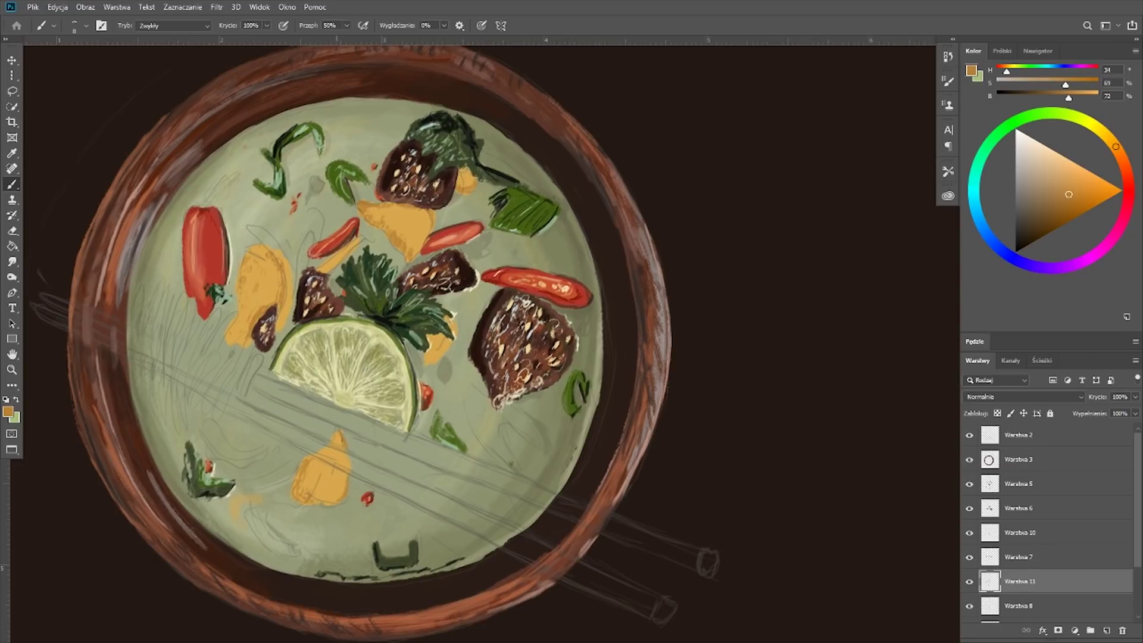
Shade the orange chunks with redder orange hatching
alt+click(433, 356)
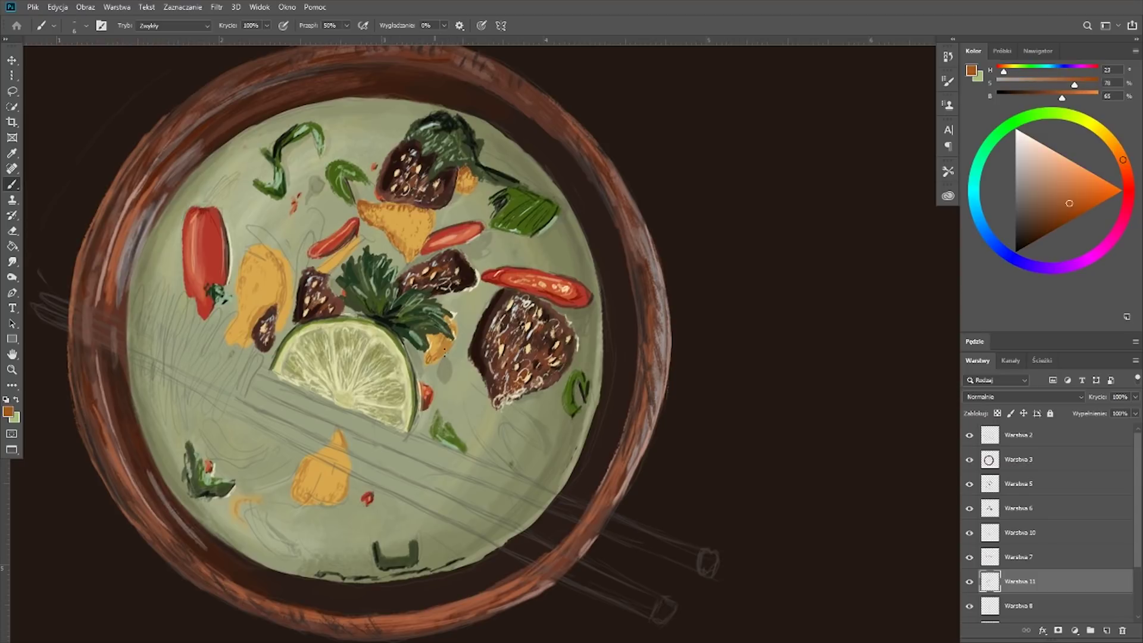
mouse_move(282, 289)
mouse_down()
mouse_move(277, 326)
mouse_move(262, 250)
mouse_move(238, 329)
mouse_up()
drag(244, 267, 233, 336)
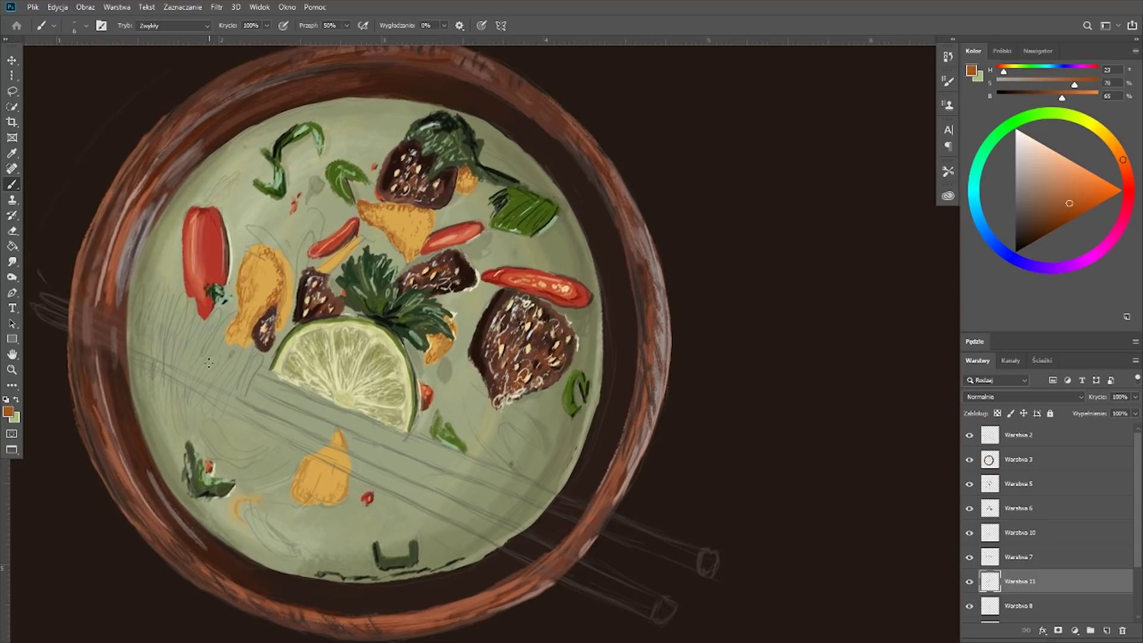
mouse_move(303, 459)
mouse_down()
mouse_move(291, 494)
mouse_move(327, 495)
mouse_up()
drag(339, 429, 342, 443)
drag(332, 482, 346, 473)
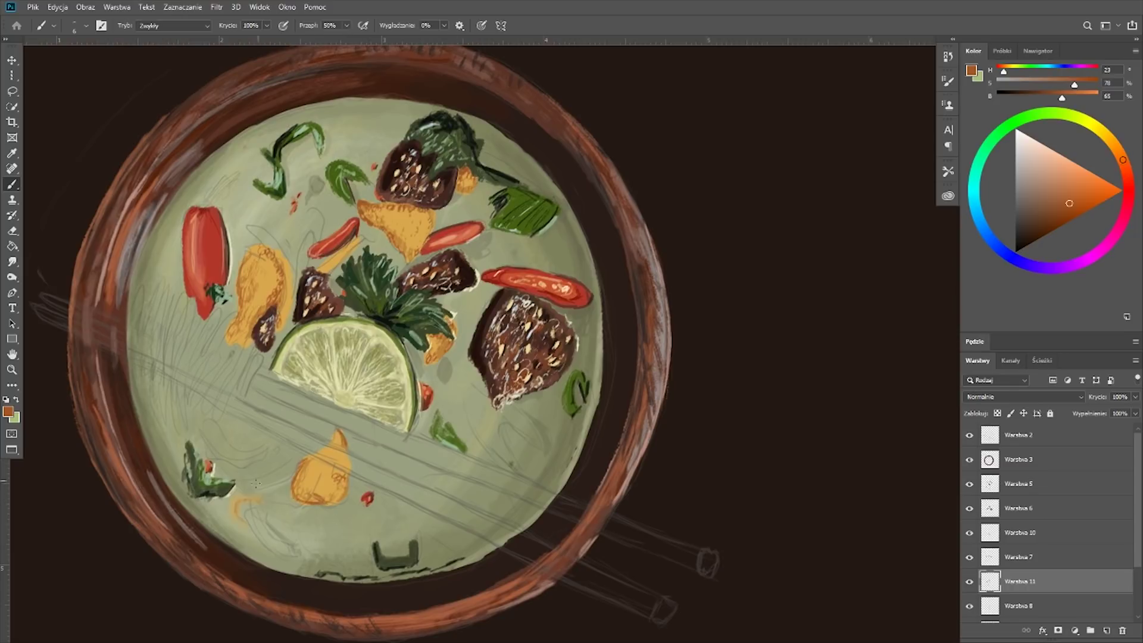
Outline chunk edges in dark brown and sample pale yellow and cream highlight colours
alt+click(409, 247)
mouse_move(360, 214)
mouse_down()
mouse_move(398, 203)
mouse_move(393, 235)
mouse_up()
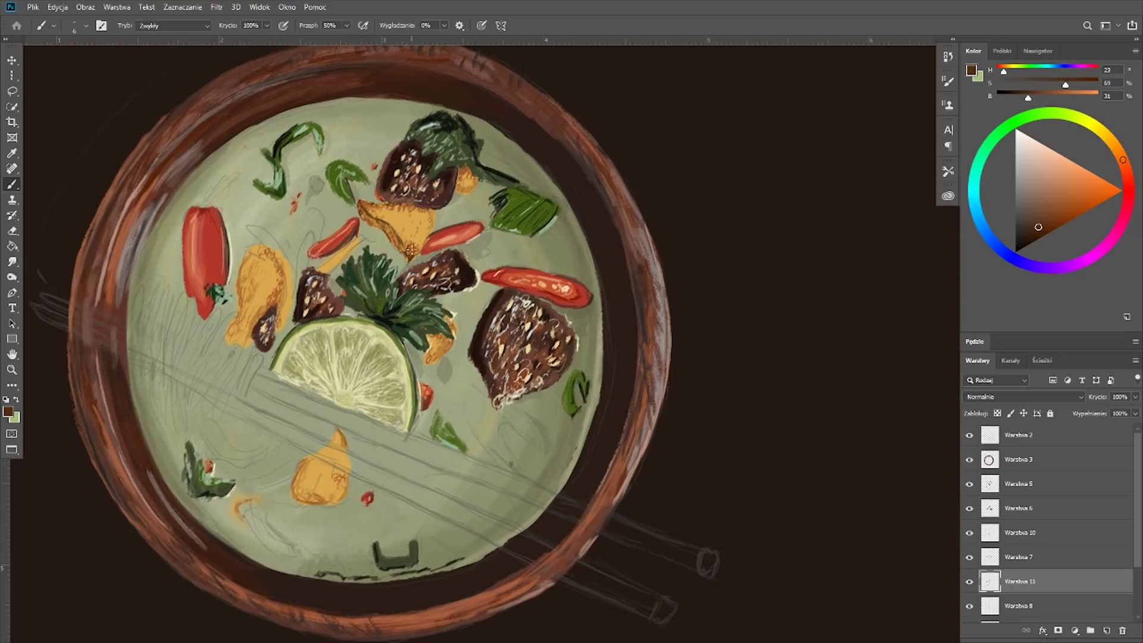
drag(261, 246, 241, 262)
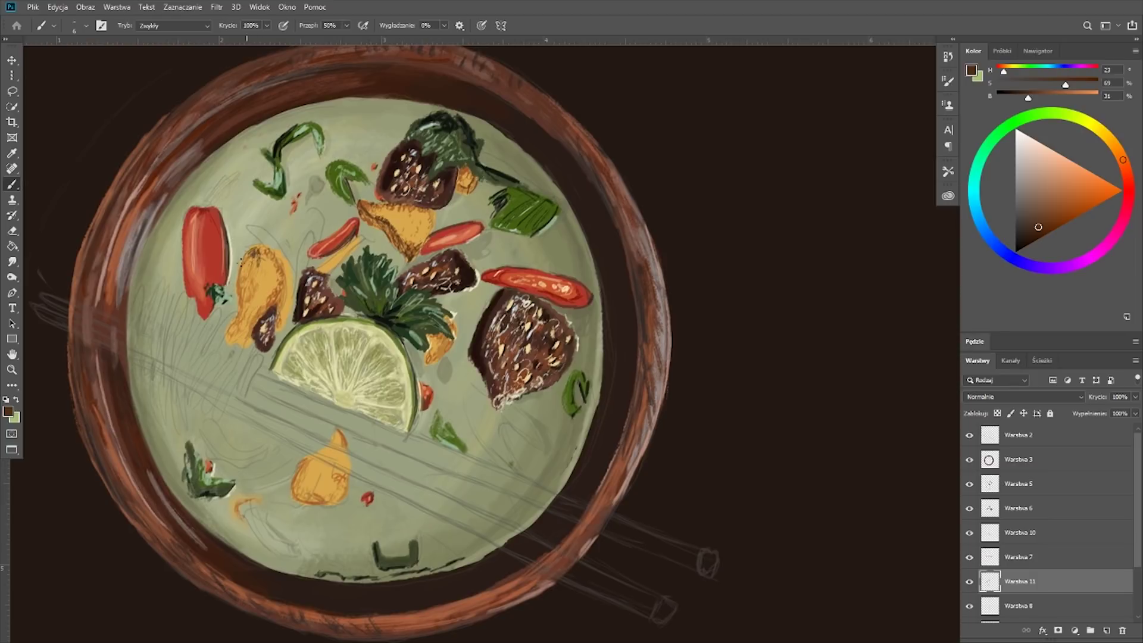
alt+click(351, 369)
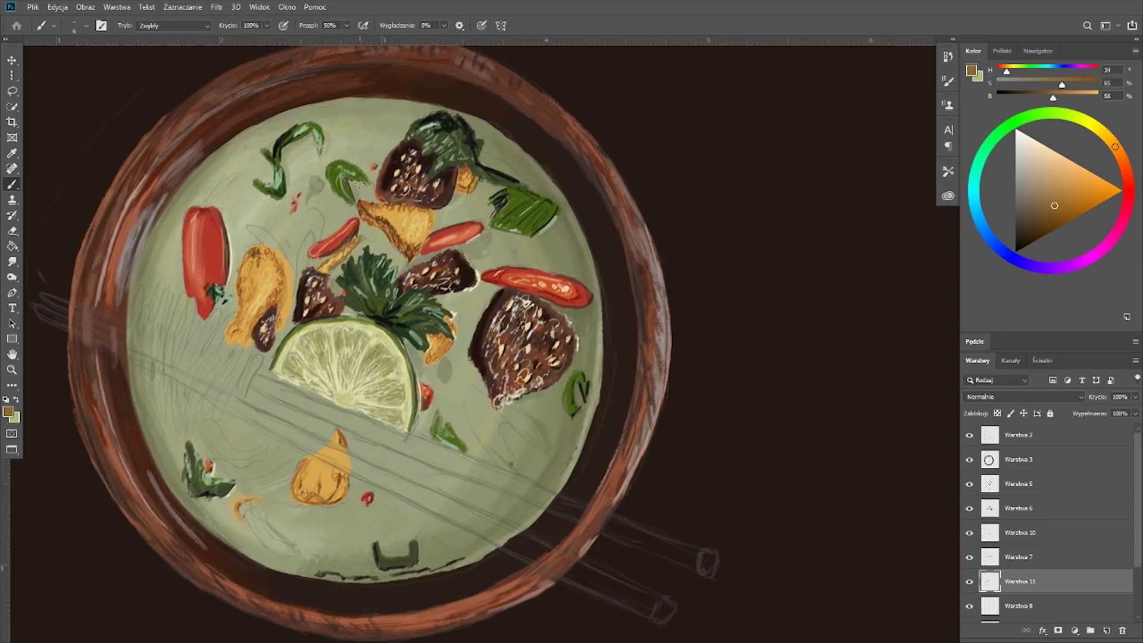
alt+click(342, 492)
alt+click(425, 238)
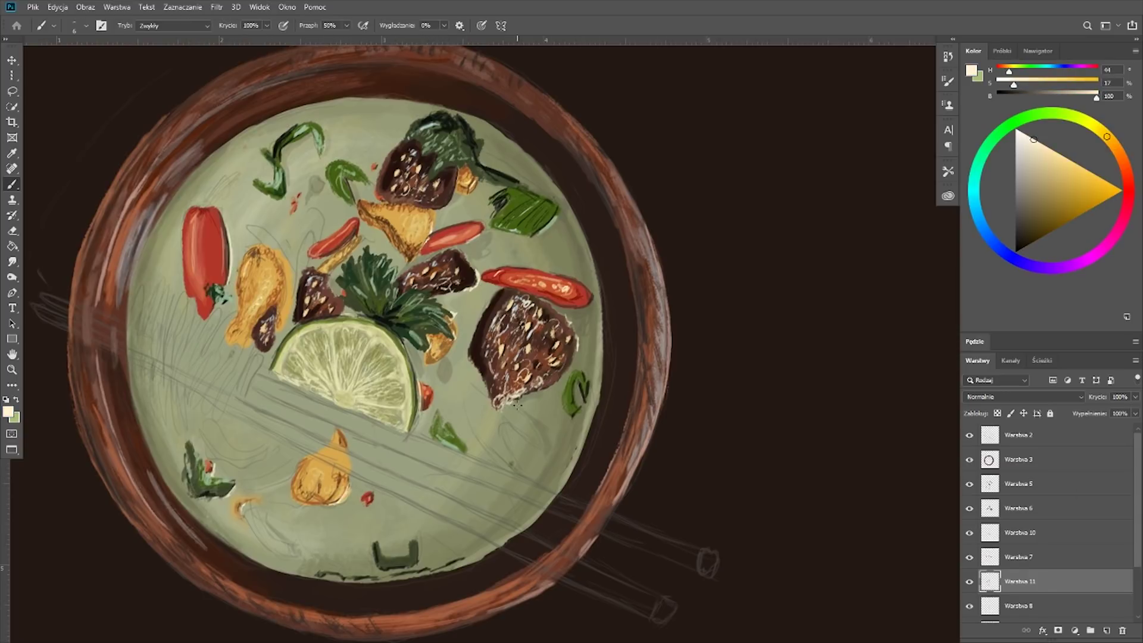
alt+click(587, 404)
click(1018, 483)
Reorder the herb layer and paint a green leaf plus curved green strokes in the bowl
drag(488, 399, 506, 467)
key(ctrl+bracketleft)
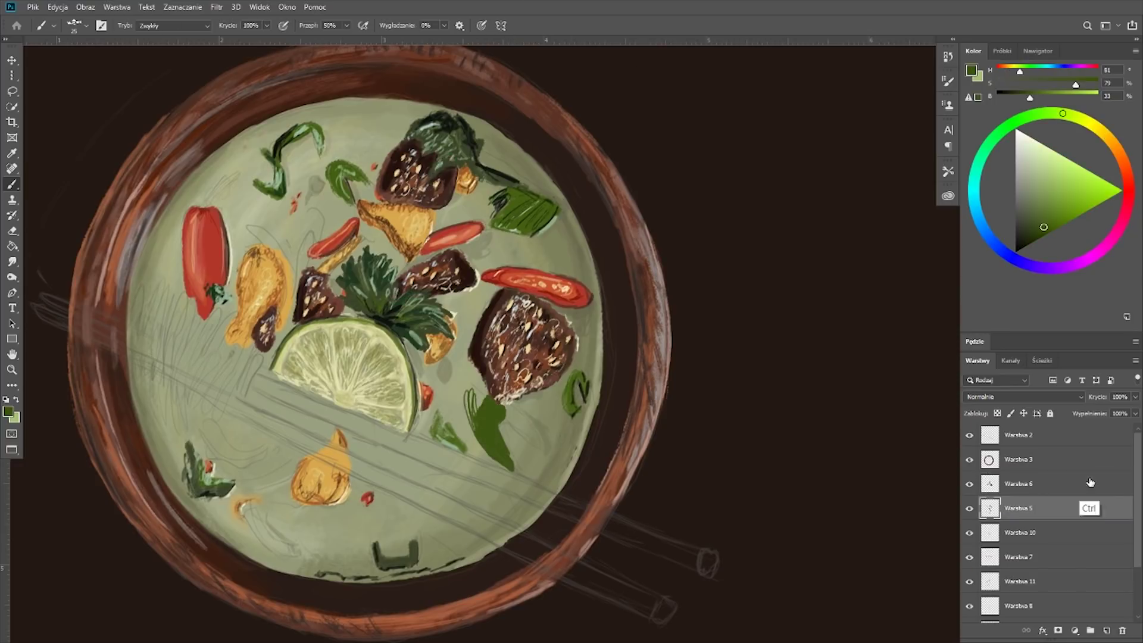
key(ctrl+bracketright)
drag(494, 416, 551, 446)
drag(474, 386, 506, 464)
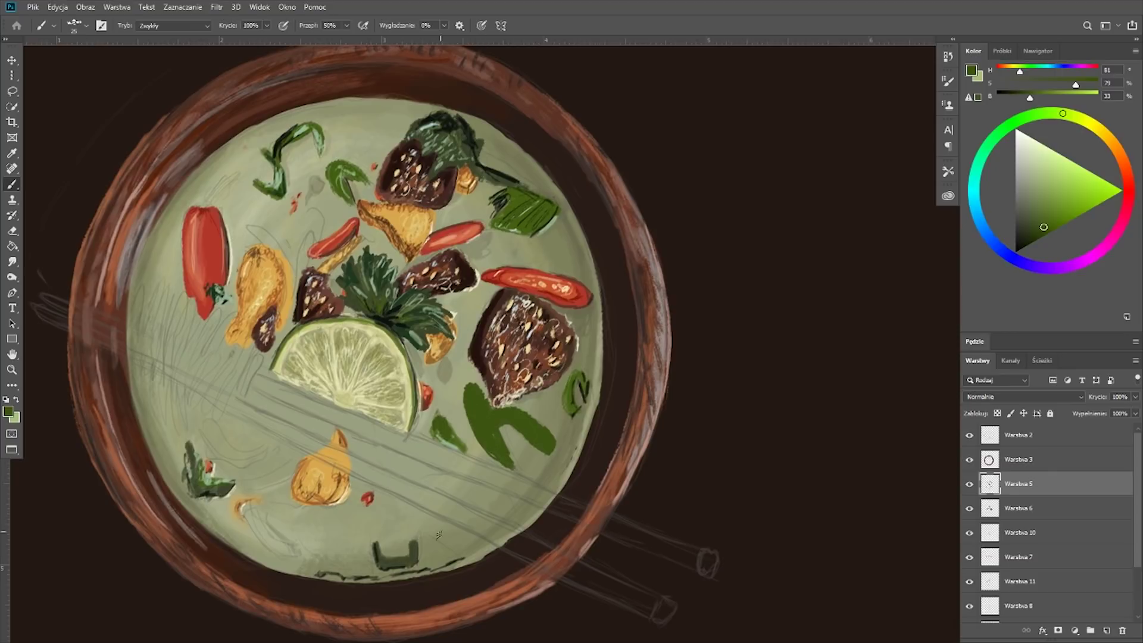
drag(421, 547, 443, 545)
drag(372, 531, 384, 527)
click(446, 372)
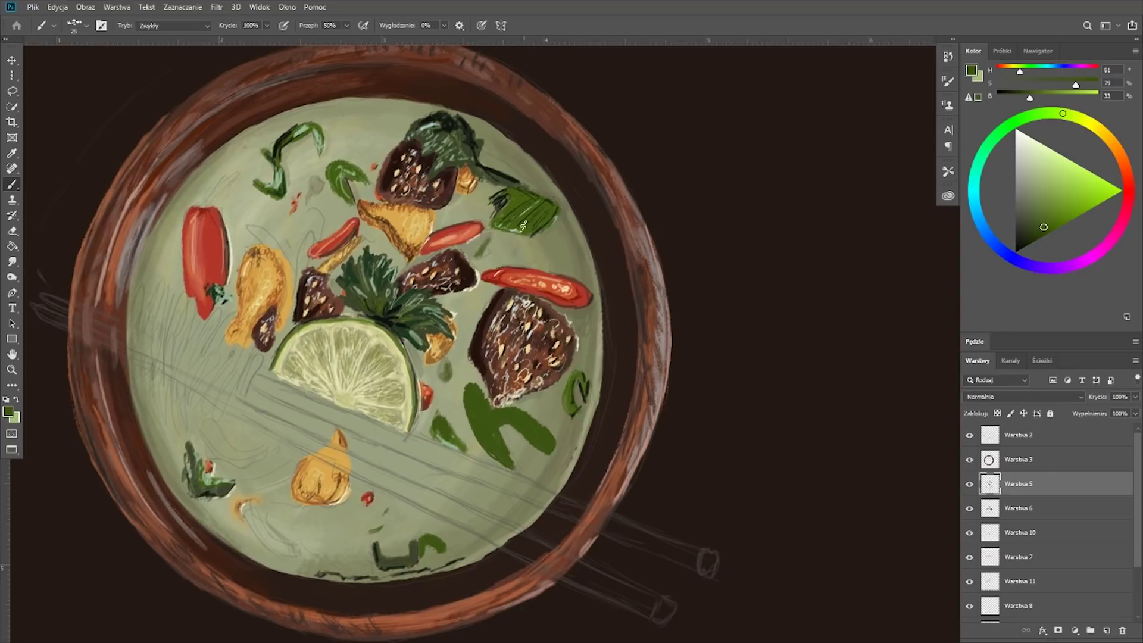
Paint lighter green highlights on the leaf, with brush opacity lowered to 37%
alt+click(504, 450)
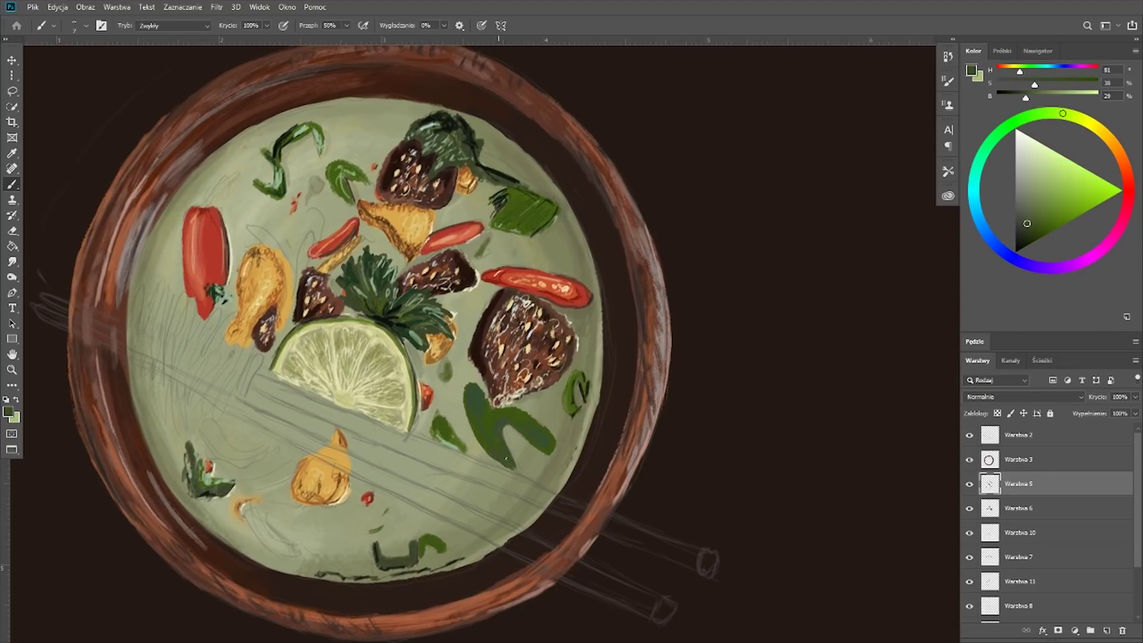
alt+click(501, 443)
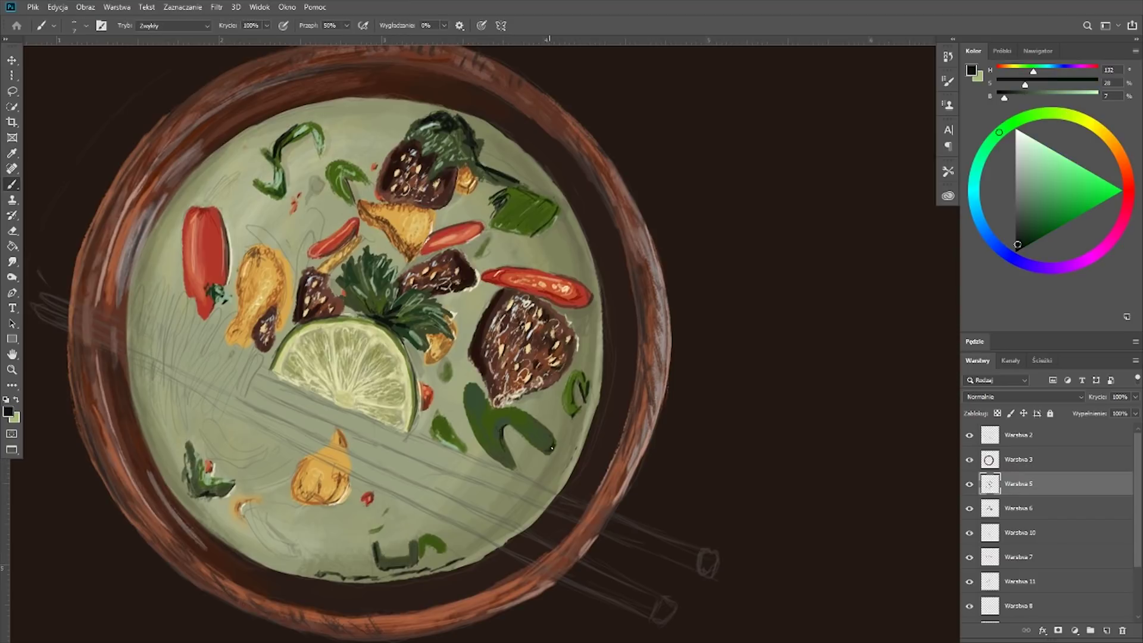
alt+click(452, 425)
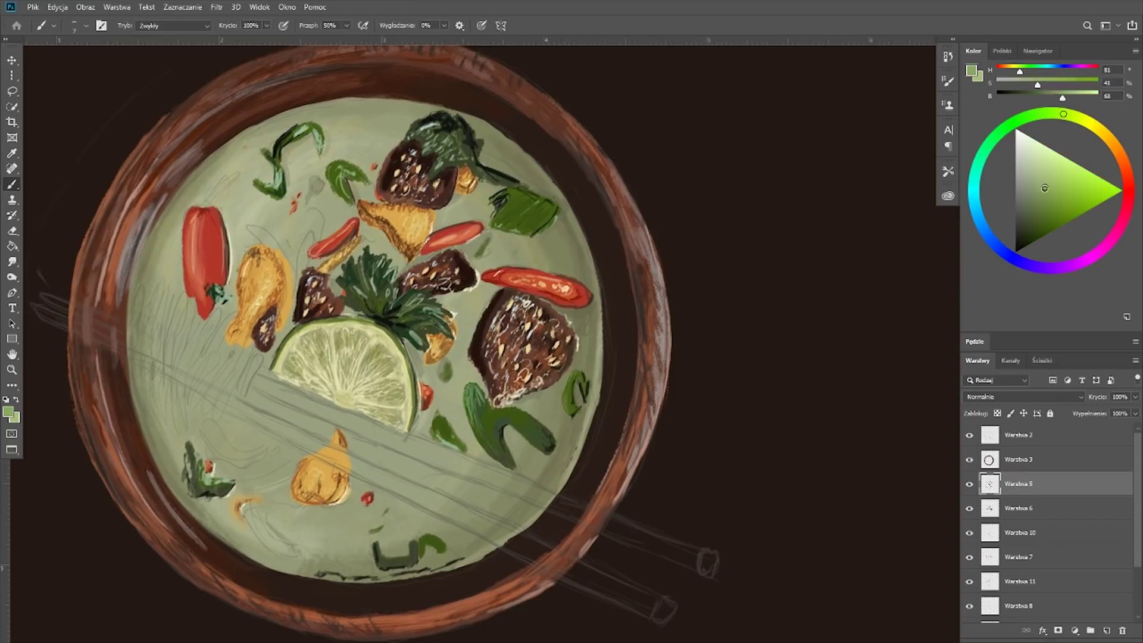
mouse_move(464, 393)
mouse_down()
mouse_move(477, 435)
mouse_move(469, 408)
mouse_up()
alt+click(482, 442)
key(3)
key(7)
alt+click(494, 426)
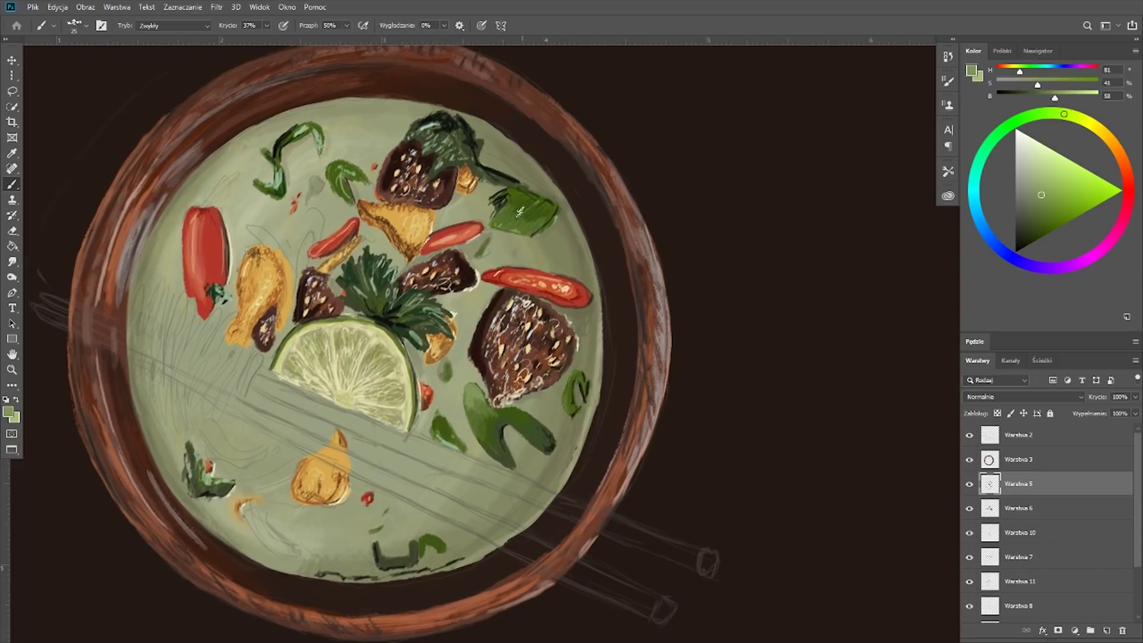
On a new layer, paint pale yellow-green highlights upward from the leaf
alt+click(357, 381)
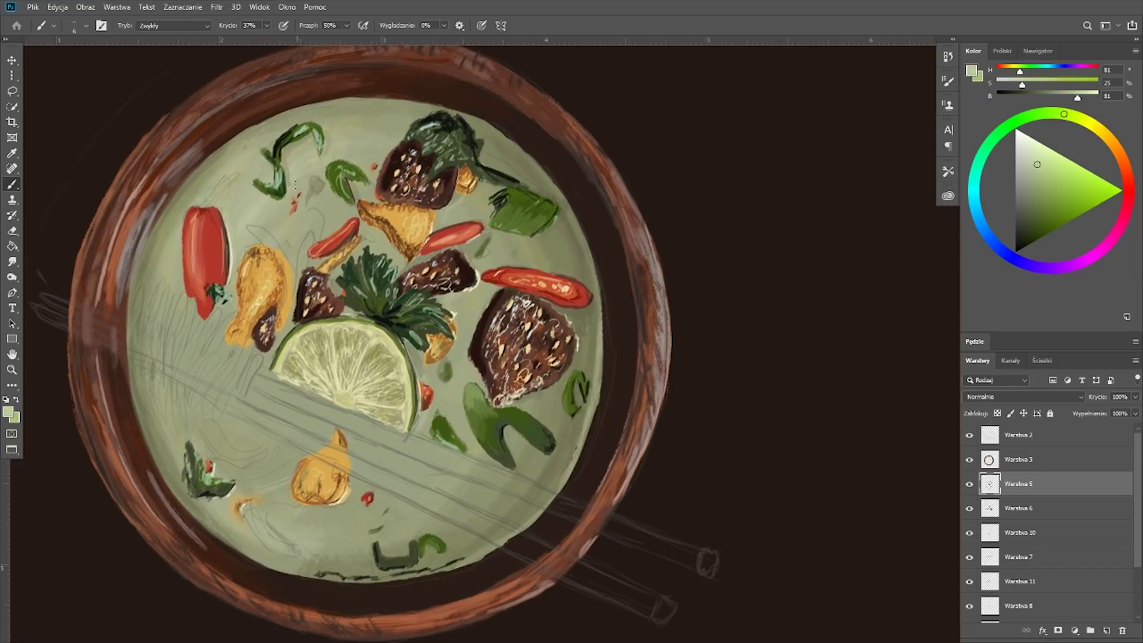
key(ctrl+shift+alt+n)
mouse_move(443, 406)
mouse_down()
mouse_move(467, 375)
mouse_move(459, 303)
mouse_move(427, 295)
mouse_up()
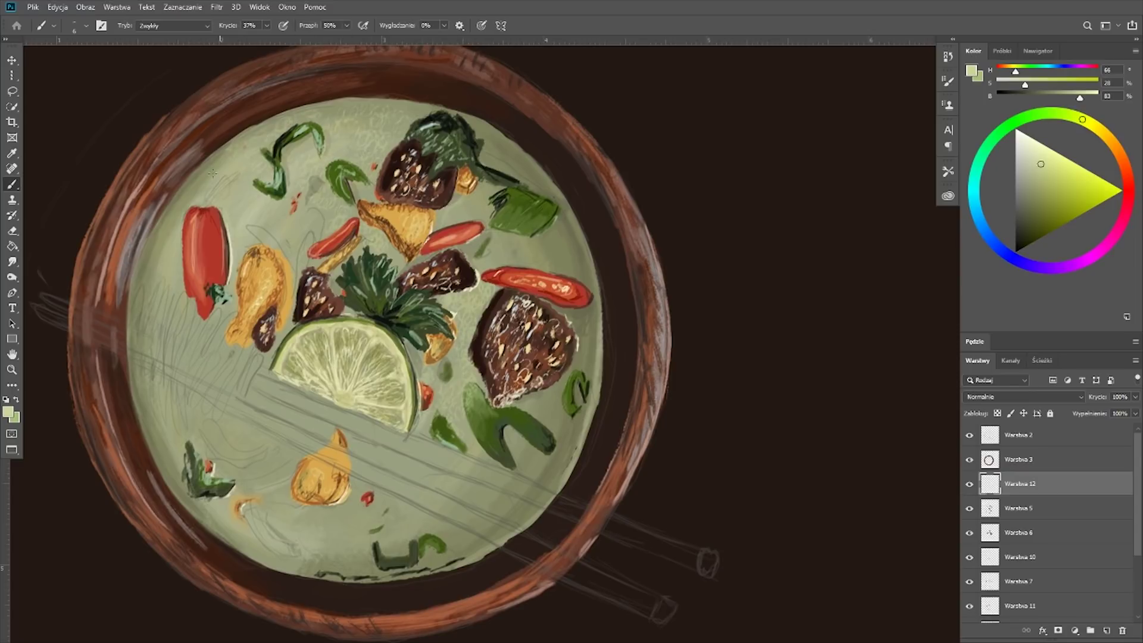
Brush faint pale green texture across the broth and down its right inner edge on Warstwa 12
drag(555, 248, 562, 222)
drag(501, 245, 536, 238)
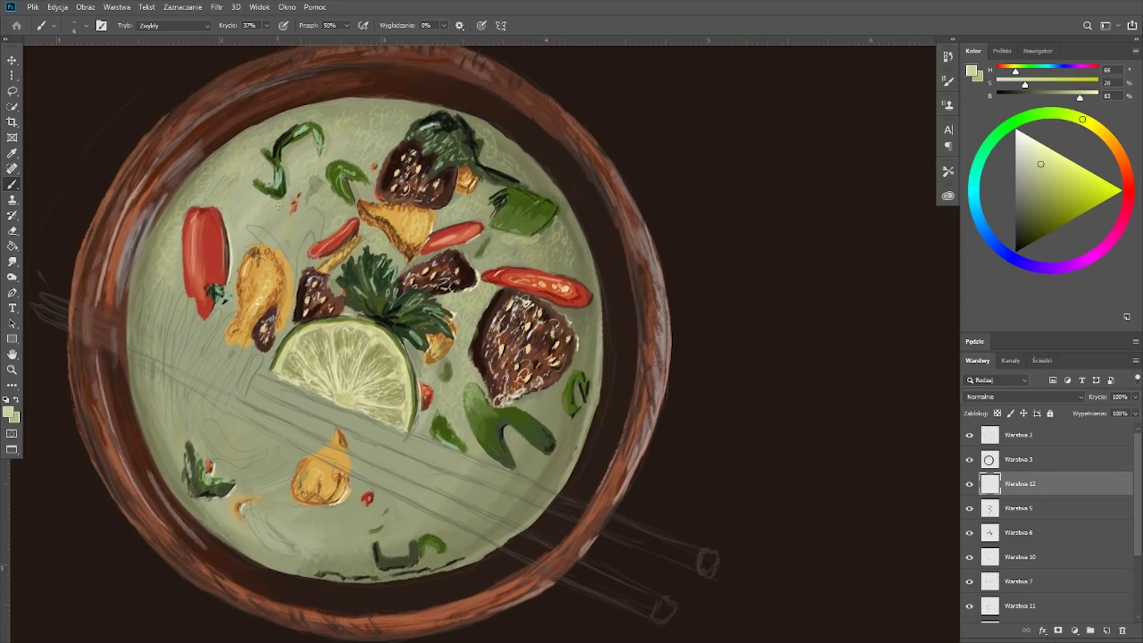
drag(519, 446, 540, 403)
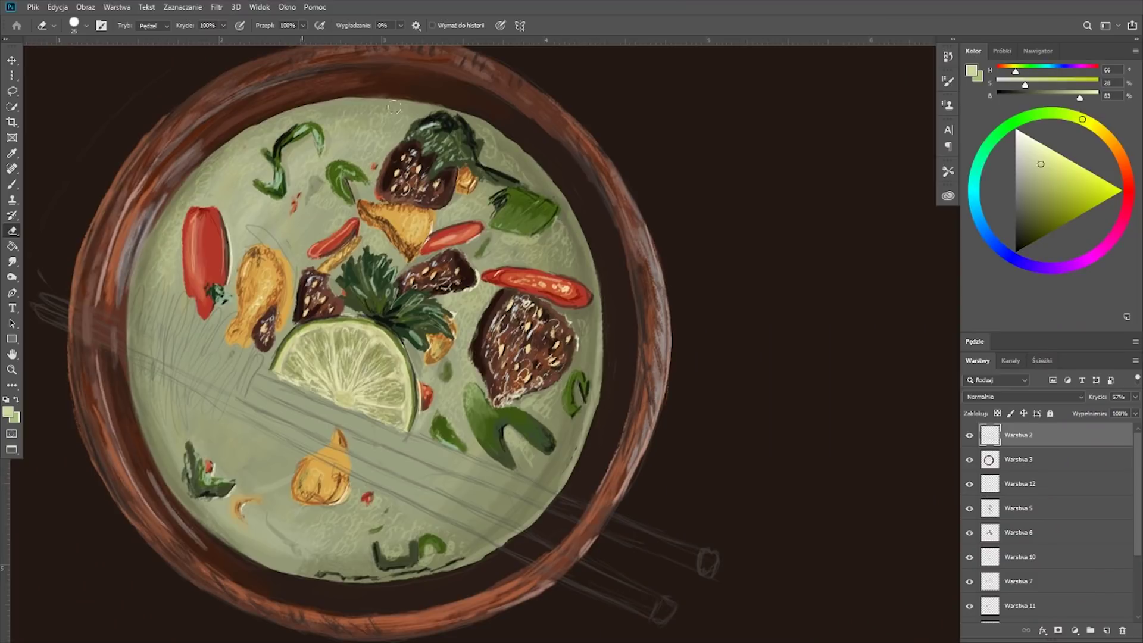
key(b)
key(alt+bracketleft)
key(alt+bracketleft)
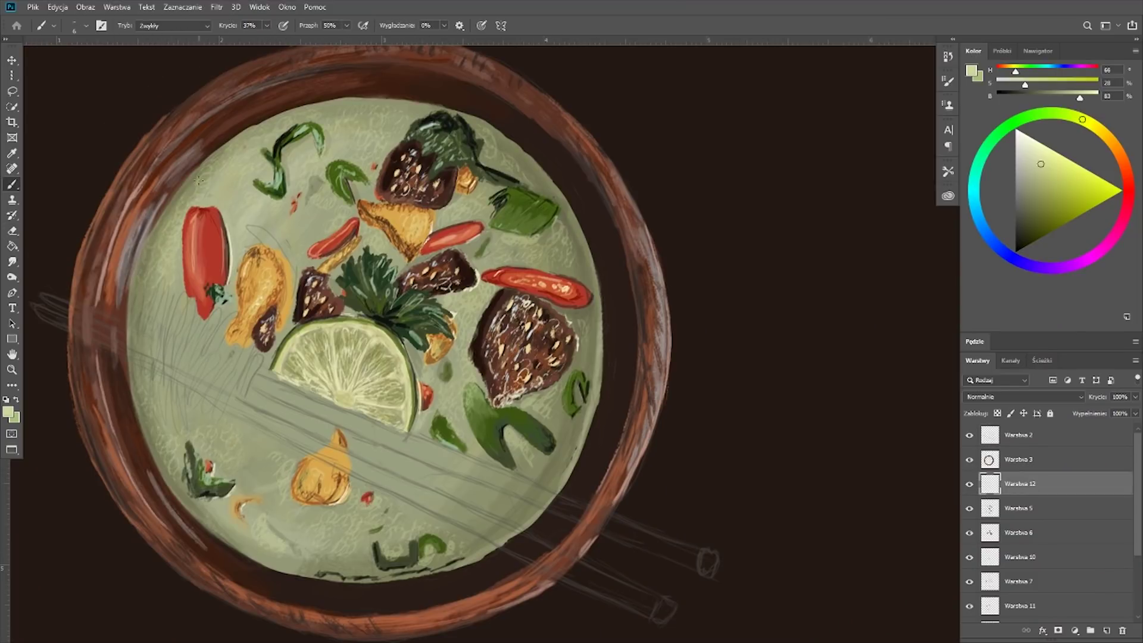
drag(582, 260, 565, 433)
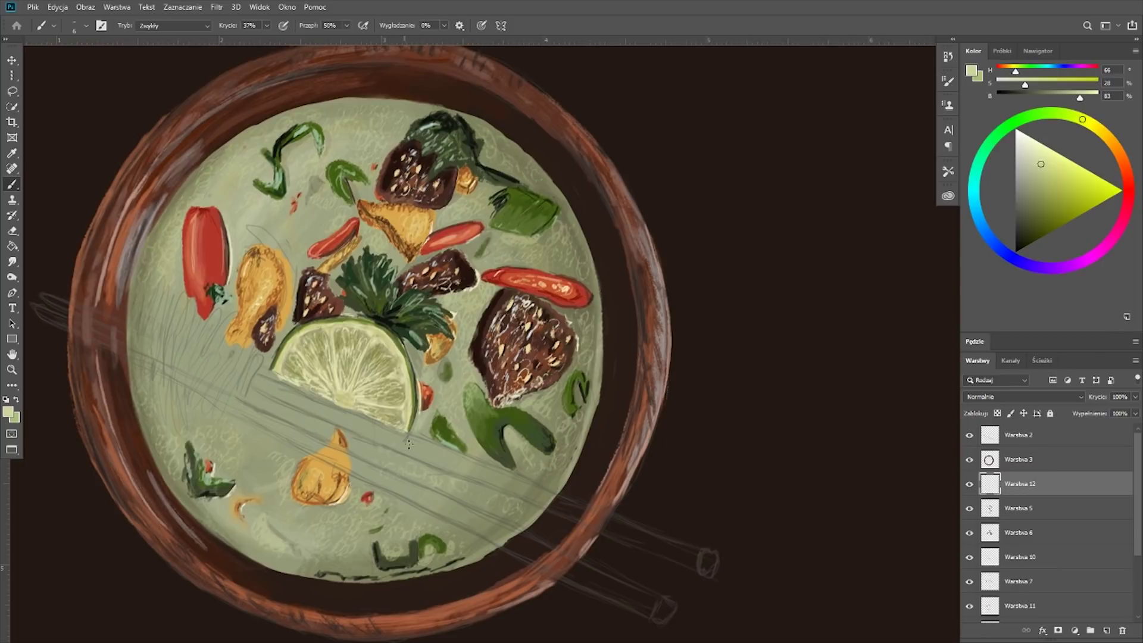
alt+click(121, 439)
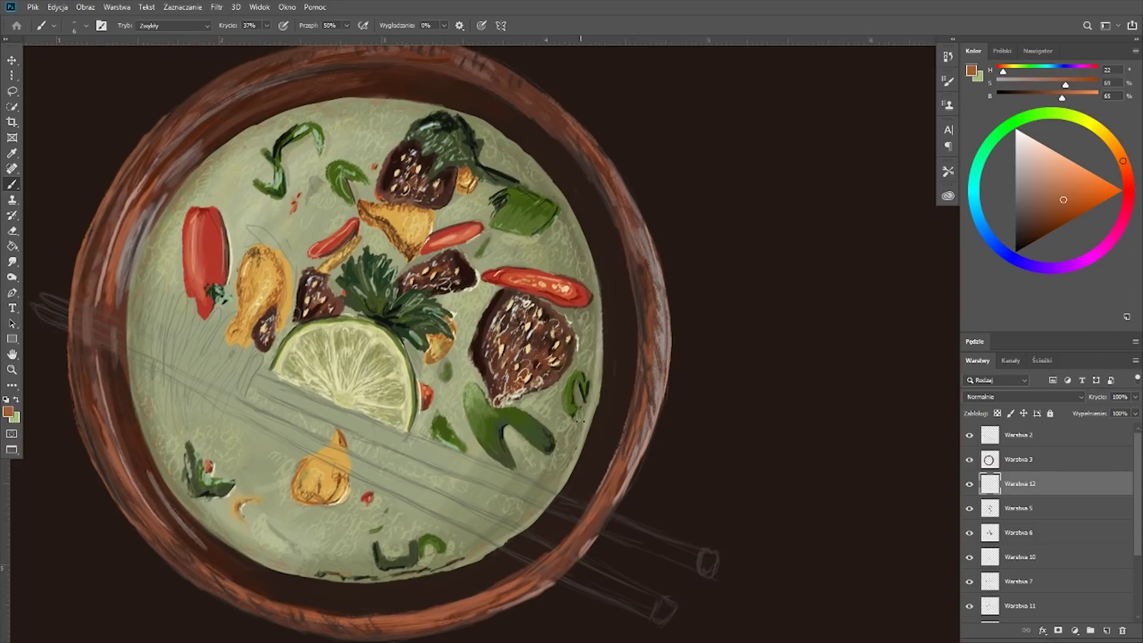
Shade the soup's lower-right and top-left edges dark brown
click(1035, 218)
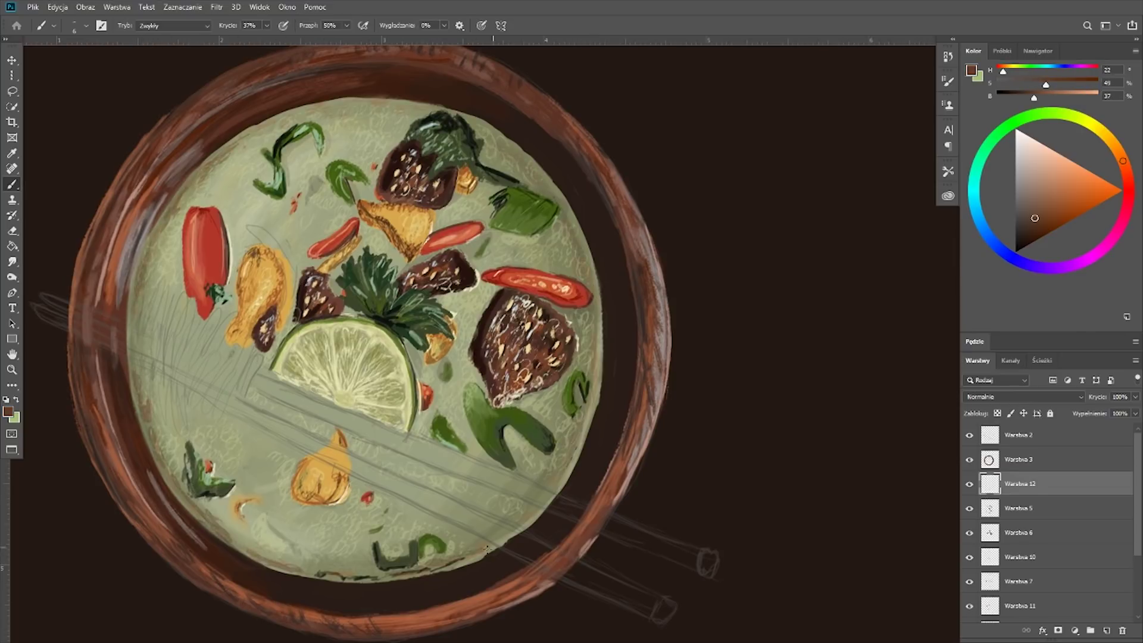
mouse_move(486, 548)
mouse_down()
mouse_move(570, 423)
mouse_move(569, 204)
mouse_up()
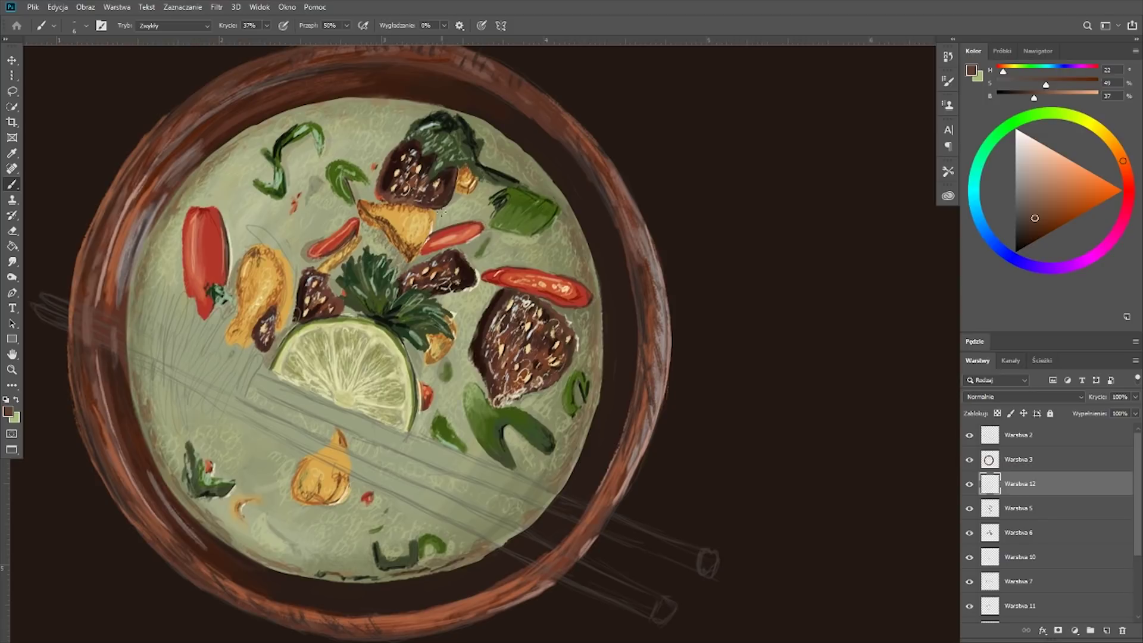
mouse_move(283, 118)
mouse_down()
mouse_move(326, 106)
mouse_move(402, 125)
mouse_up()
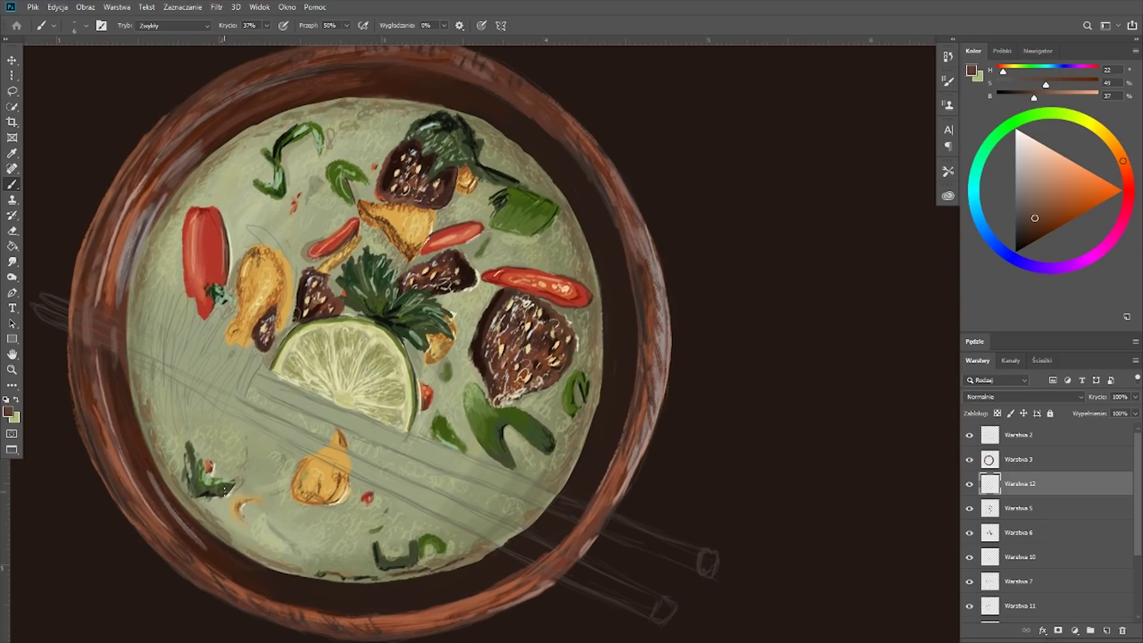
Add near-white highlight streaks all around the bowl rim, partly on Warstwa 3
click(1023, 138)
drag(136, 280, 268, 122)
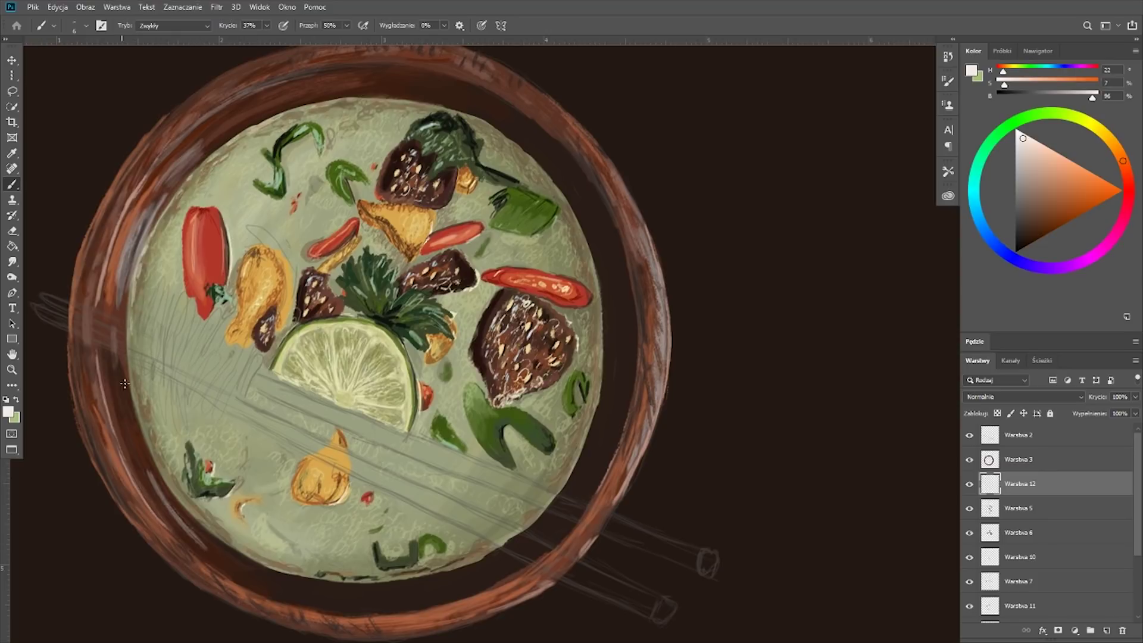
mouse_move(125, 384)
mouse_down()
mouse_move(182, 497)
mouse_move(238, 545)
mouse_up()
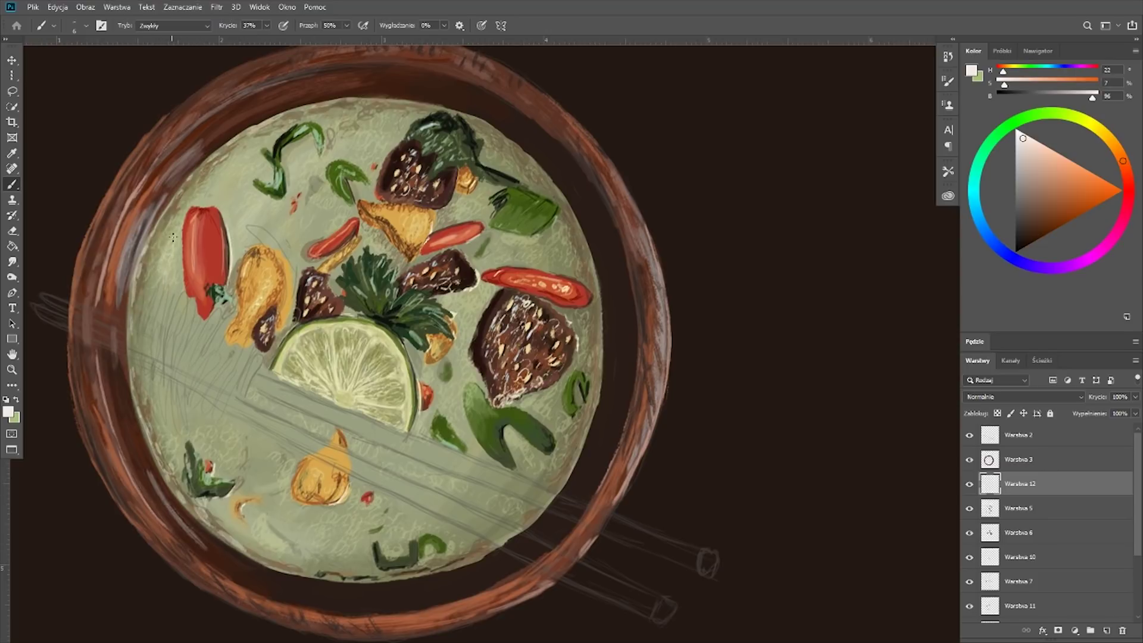
drag(173, 238, 160, 298)
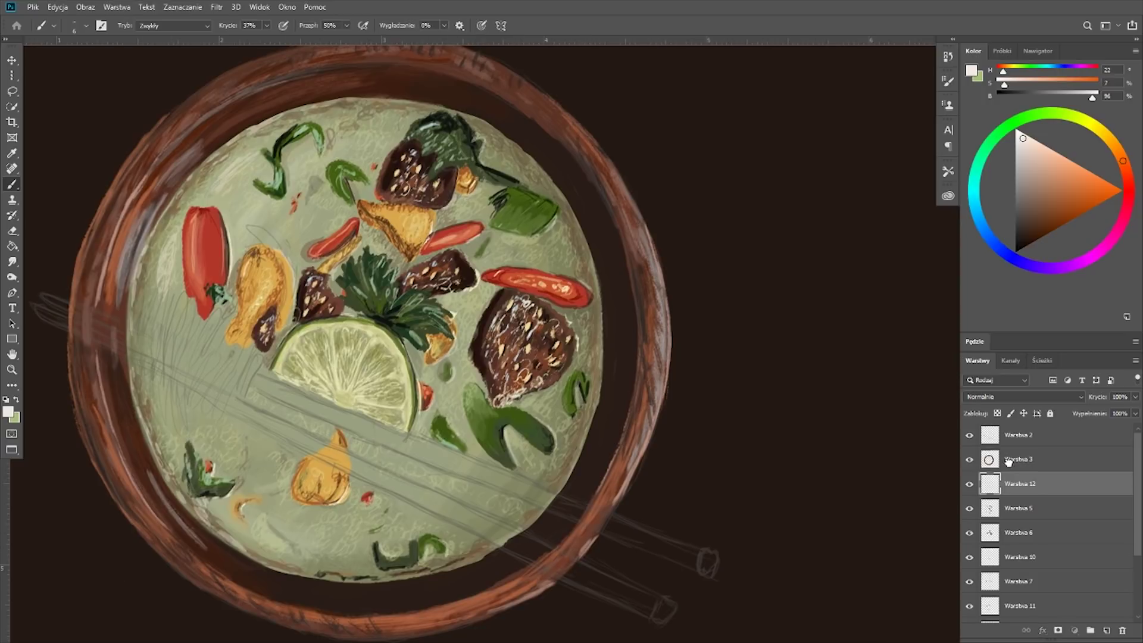
key(alt+bracketright)
drag(214, 135, 296, 109)
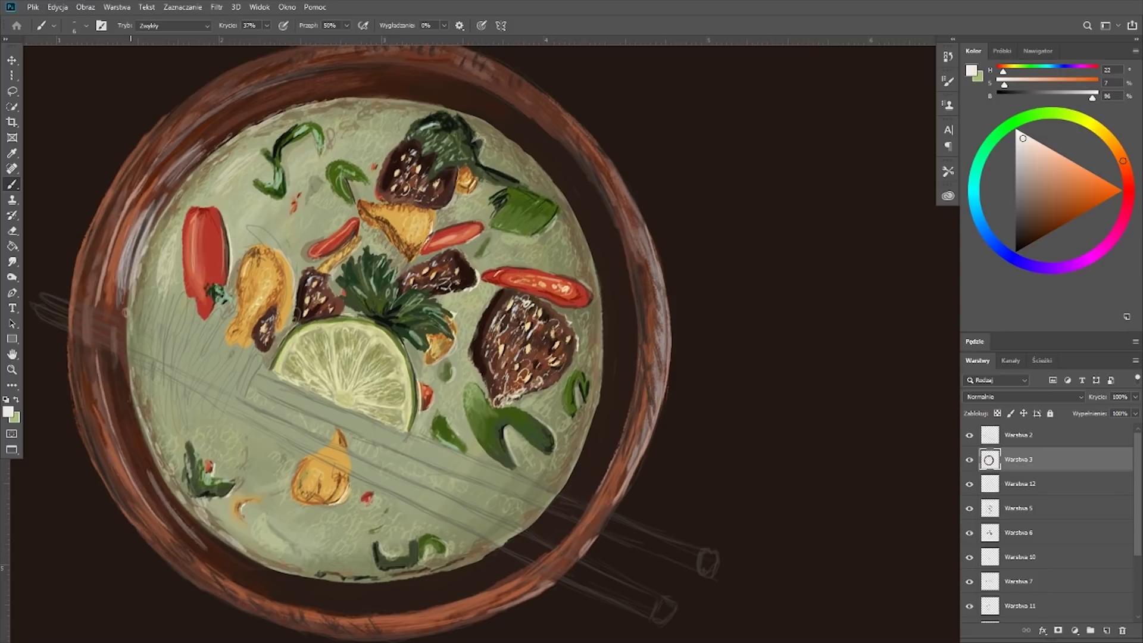
mouse_move(123, 381)
mouse_down()
mouse_move(152, 467)
mouse_move(280, 575)
mouse_move(384, 583)
mouse_up()
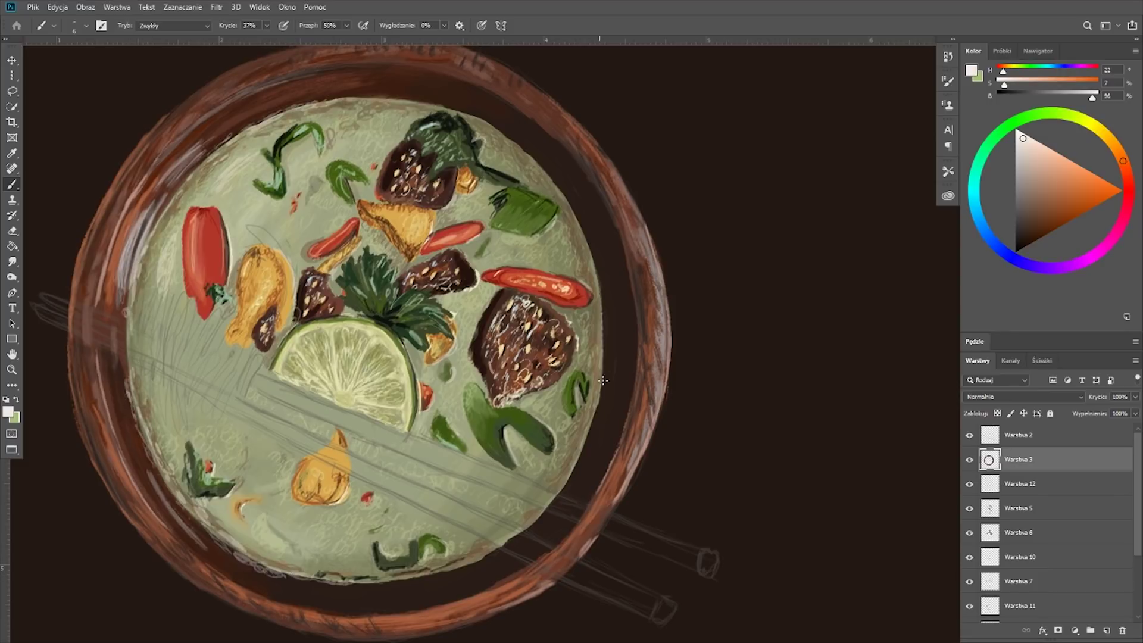
mouse_move(603, 380)
mouse_down()
mouse_move(581, 220)
mouse_move(568, 479)
mouse_up()
mouse_move(569, 196)
mouse_down()
mouse_move(503, 134)
mouse_move(354, 96)
mouse_up()
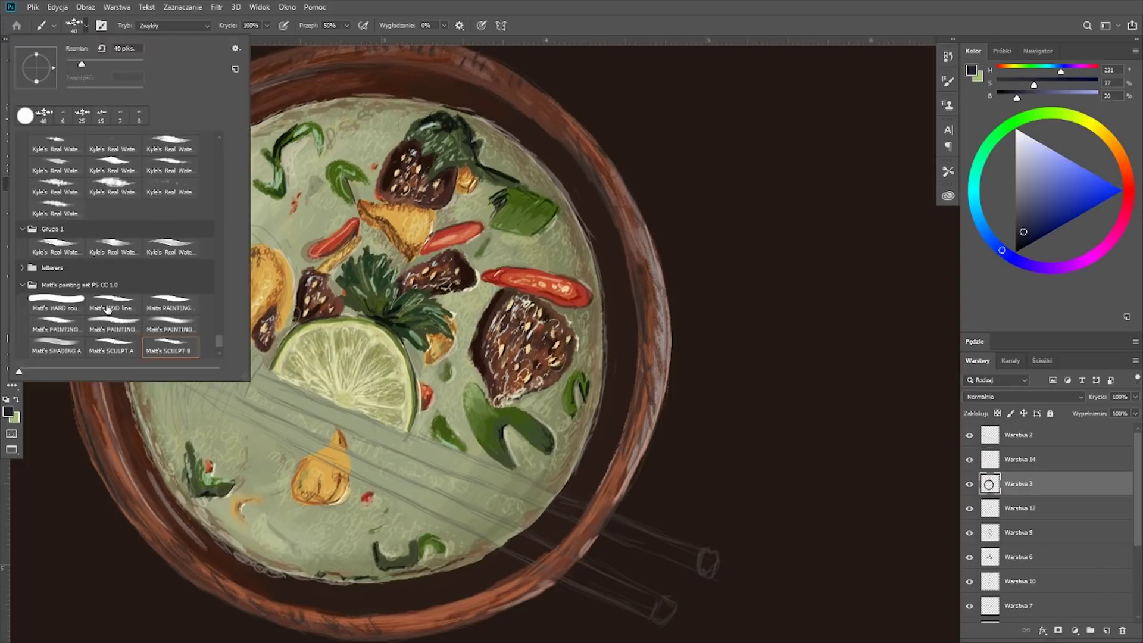
With a new brush preset, paint both dark blue chopsticks across the soup along the sketch
double_click(107, 308)
drag(267, 395, 402, 440)
drag(113, 326, 309, 417)
drag(42, 294, 160, 342)
drag(57, 319, 470, 518)
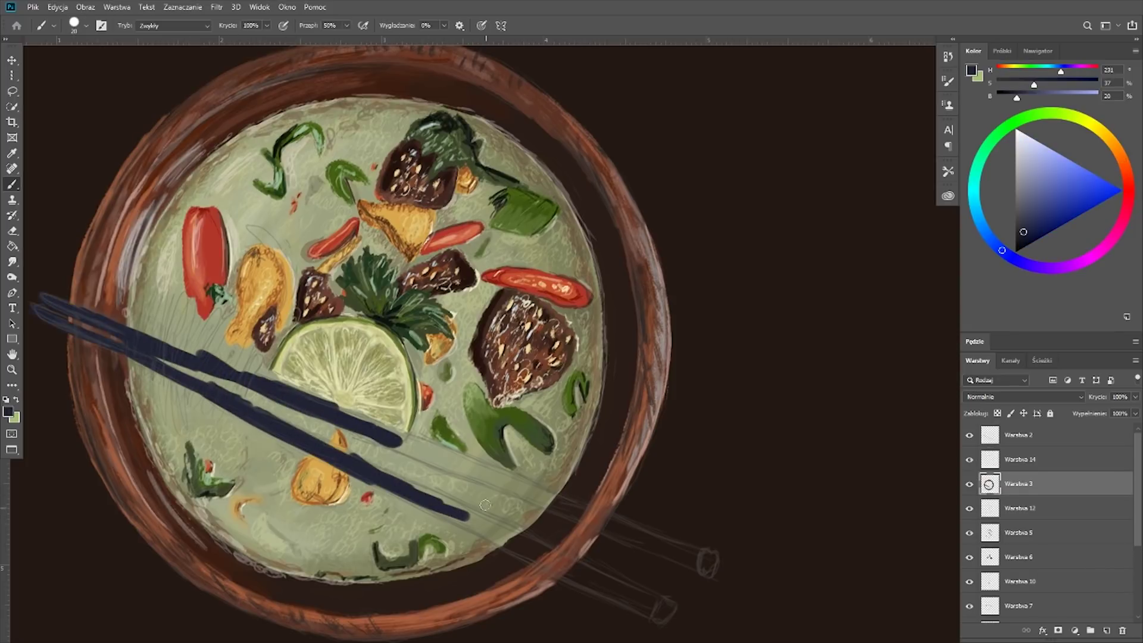
Extend the chopsticks past the rim to their tips, smoothing them and darkening the navy
drag(327, 408, 411, 446)
drag(241, 372, 476, 477)
drag(354, 433, 688, 553)
drag(470, 516, 571, 571)
drag(375, 488, 663, 613)
mouse_move(467, 506)
mouse_down()
mouse_move(307, 433)
mouse_move(446, 494)
mouse_up()
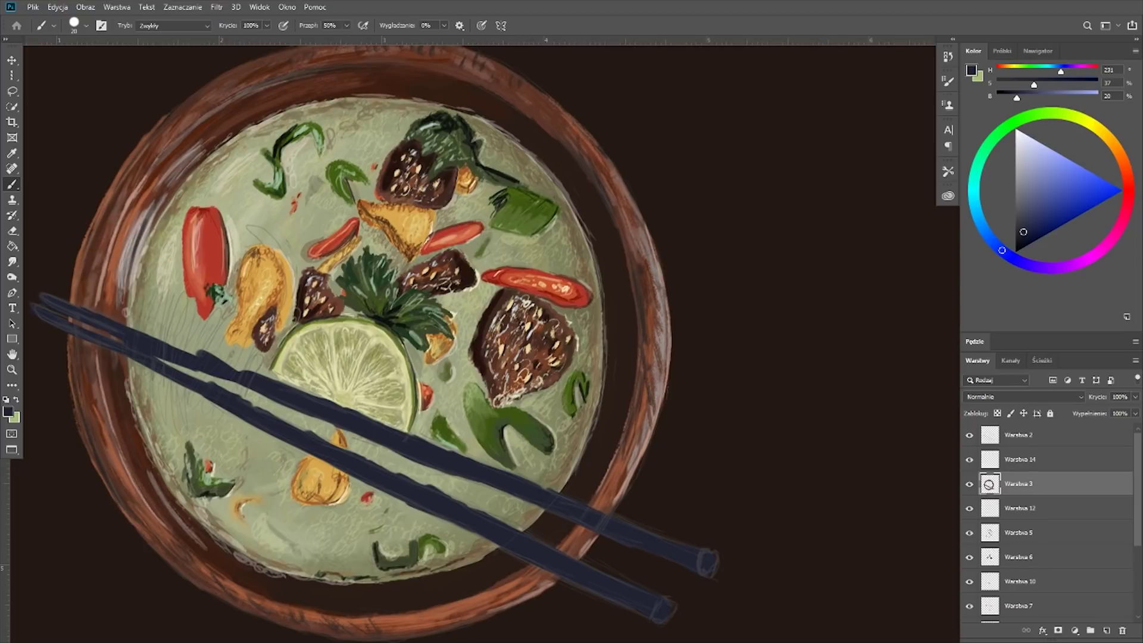
click(443, 26)
click(1020, 244)
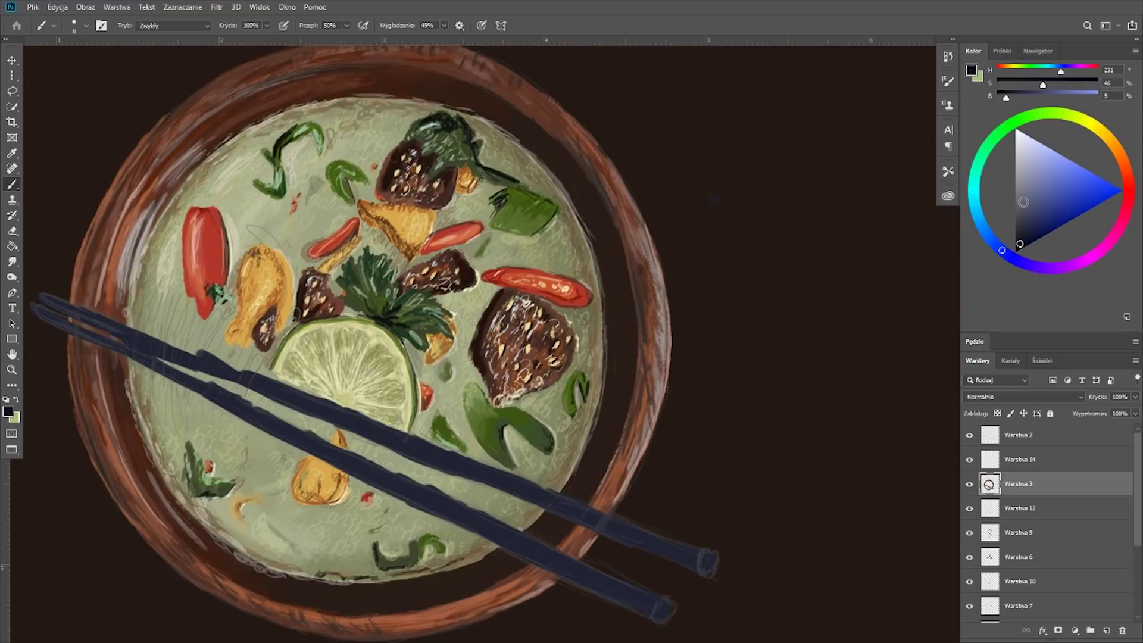
Thicken the lower chopstick with dark strokes at higher smoothing, undoing stray upper-chopstick strokes
drag(652, 598, 517, 538)
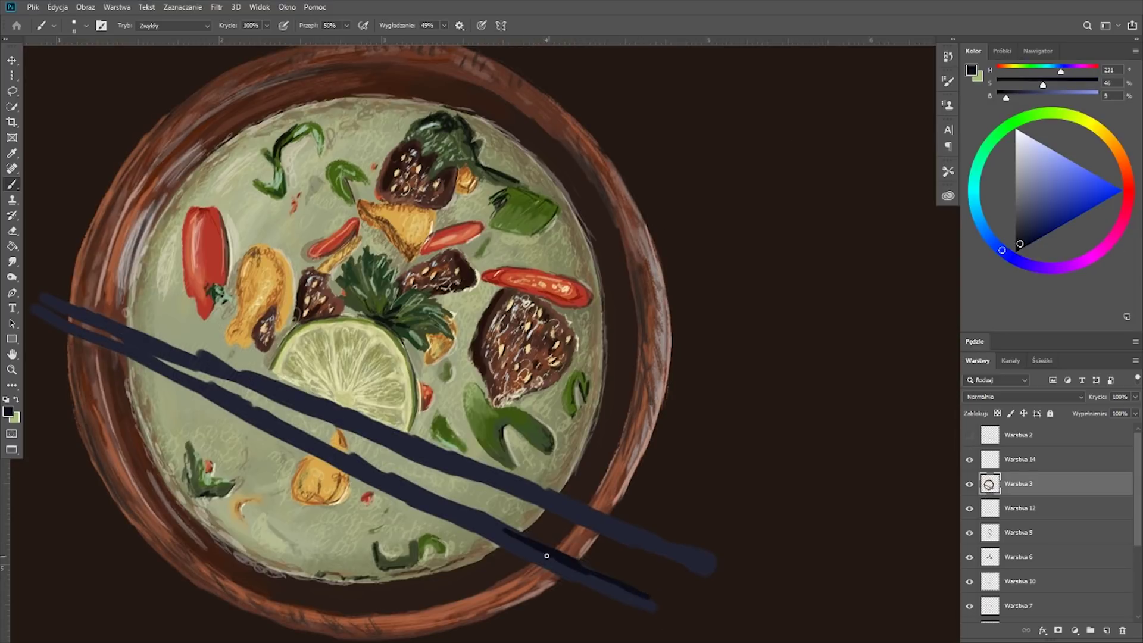
drag(444, 27, 467, 39)
drag(239, 405, 666, 605)
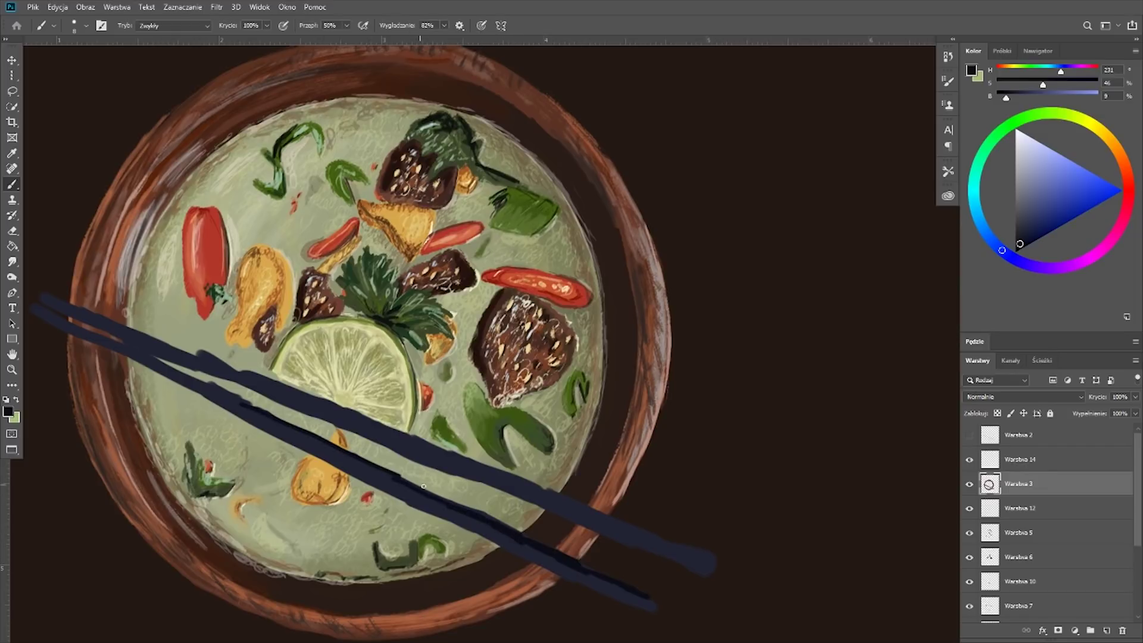
drag(39, 306, 344, 455)
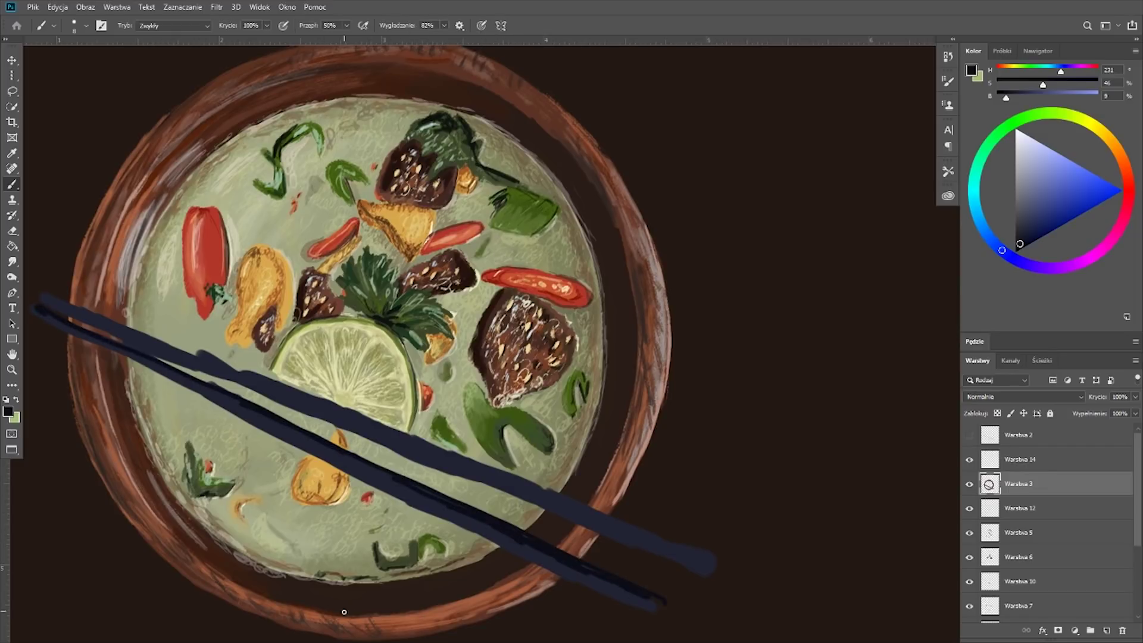
drag(44, 296, 593, 501)
key(ctrl+z)
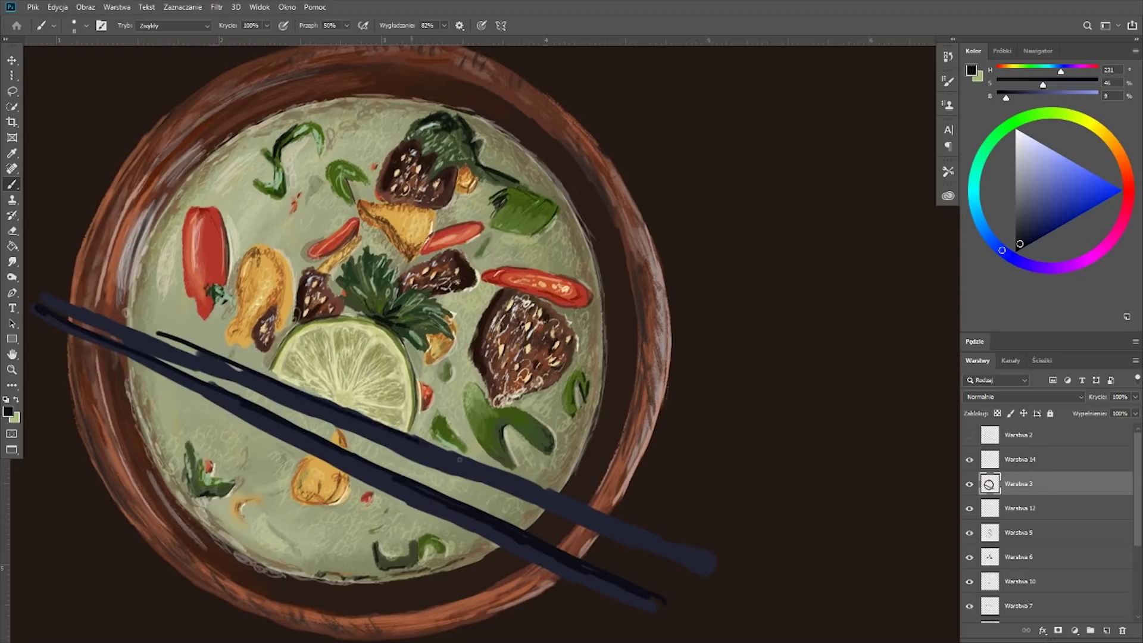
key(ctrl+z)
key(ctrl+z)
Retry dark strokes along both chopsticks, undoing the ones that miss
drag(238, 361, 351, 412)
key(ctrl+z)
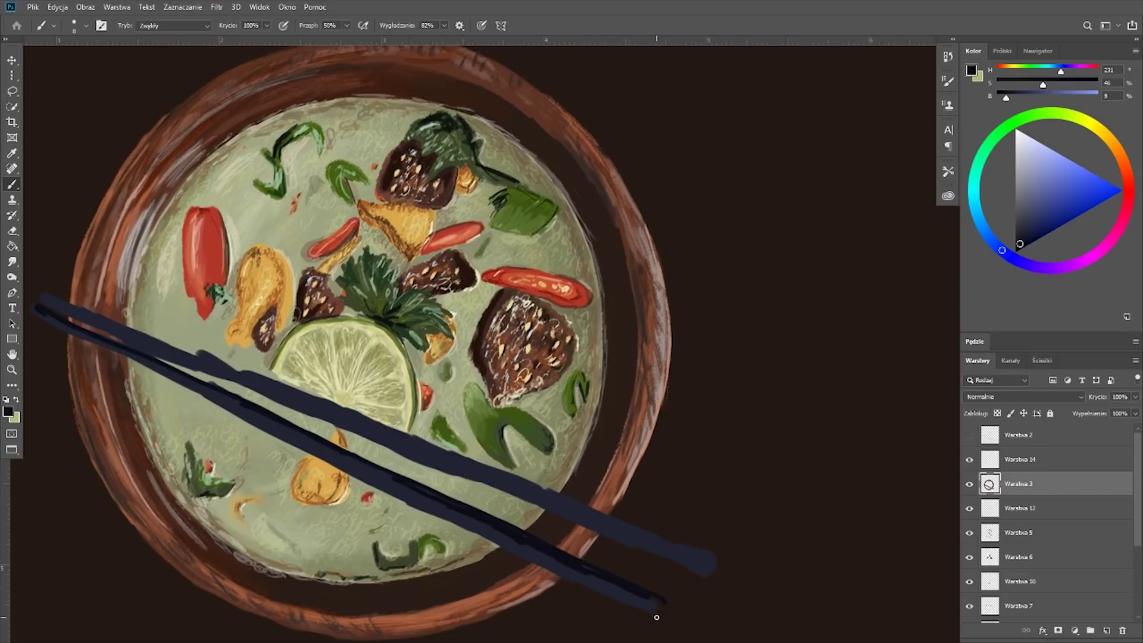
drag(131, 355, 663, 596)
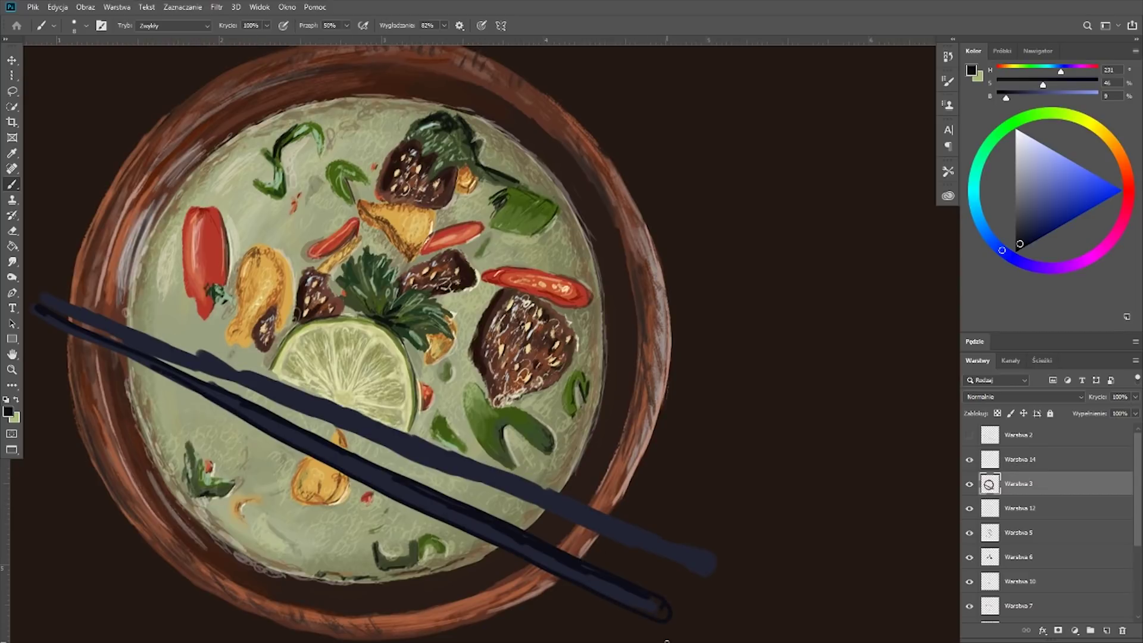
drag(238, 381, 690, 562)
key(ctrl+z)
drag(230, 380, 575, 521)
key(e)
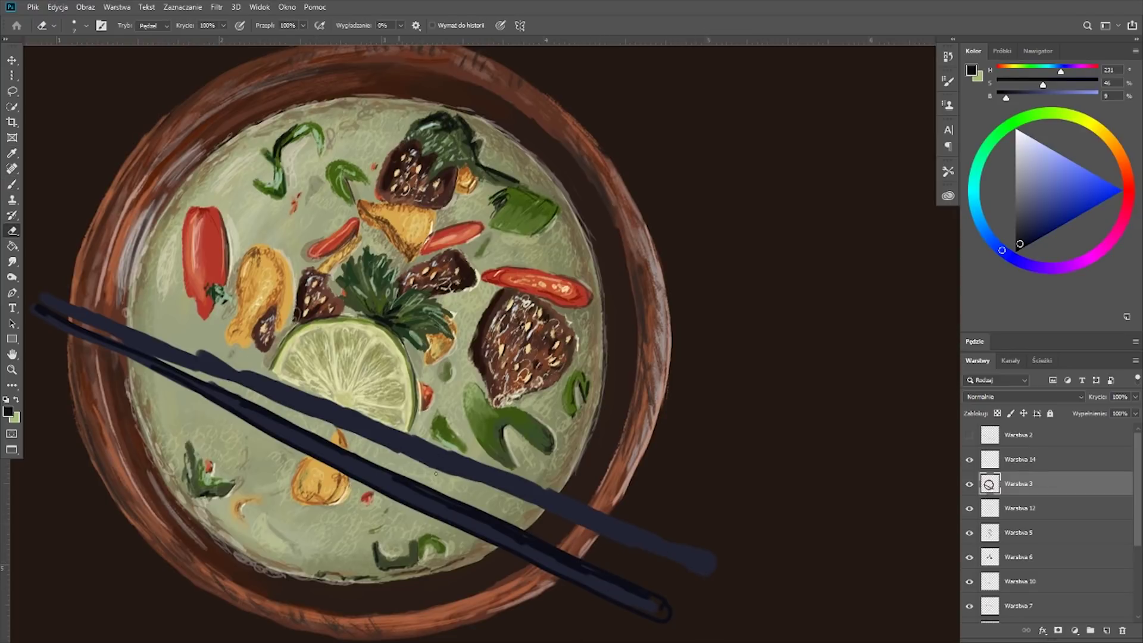
key(b)
Darken the upper chopstick at lower smoothing and thicken both chopsticks' left ends
mouse_move(257, 385)
mouse_down()
mouse_move(580, 529)
mouse_move(713, 579)
mouse_move(337, 406)
mouse_move(717, 562)
mouse_up()
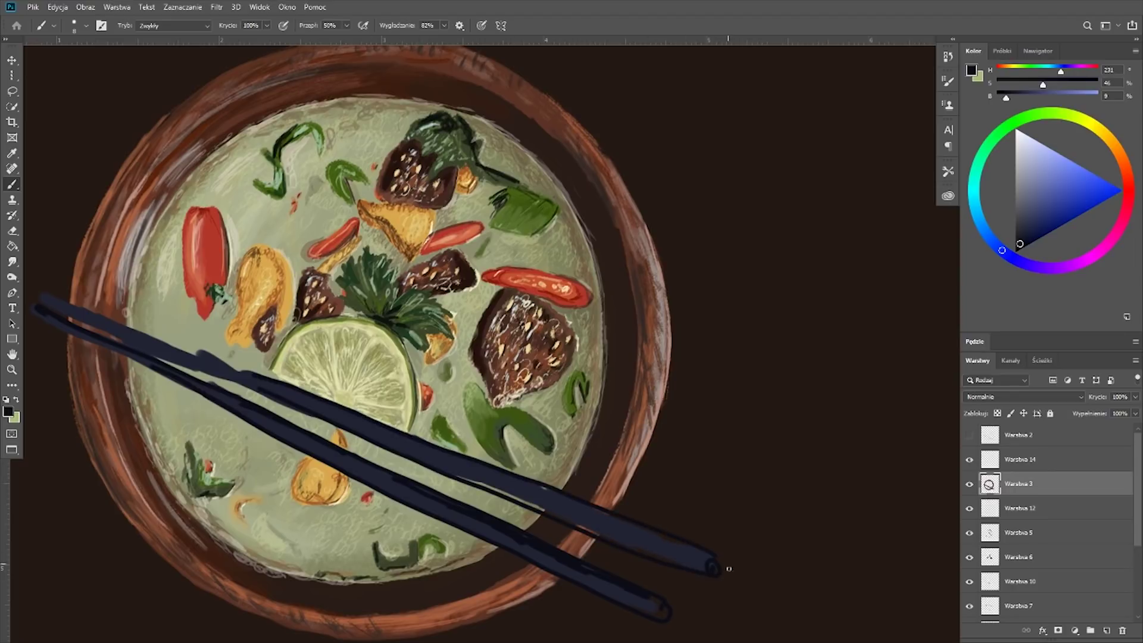
drag(444, 25, 412, 45)
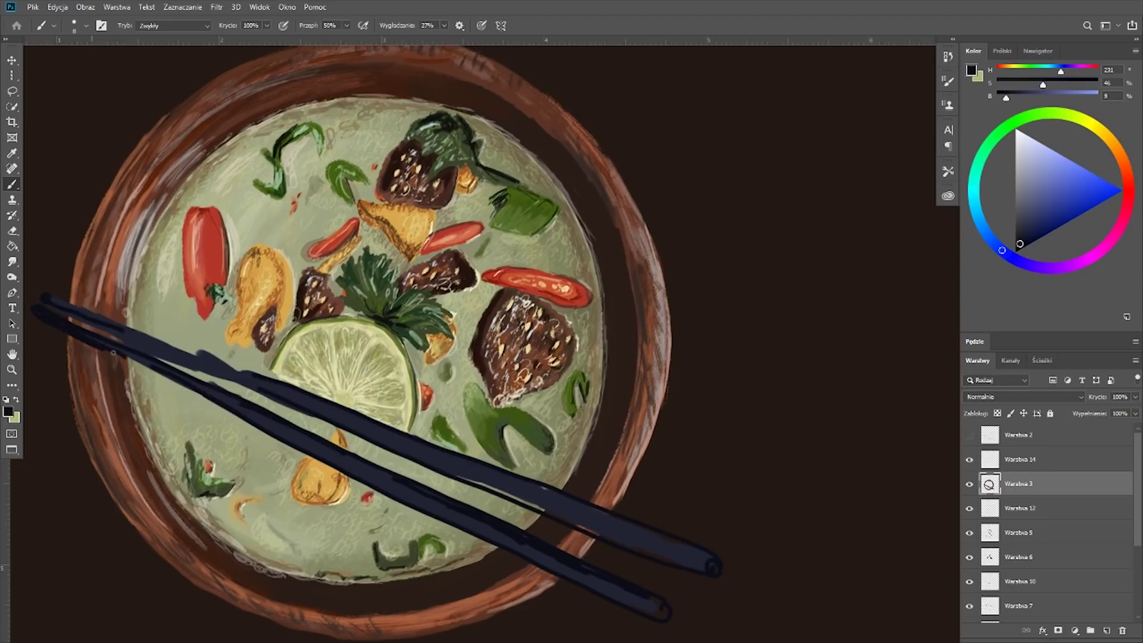
mouse_move(50, 308)
mouse_down()
mouse_move(134, 343)
mouse_move(173, 342)
mouse_up()
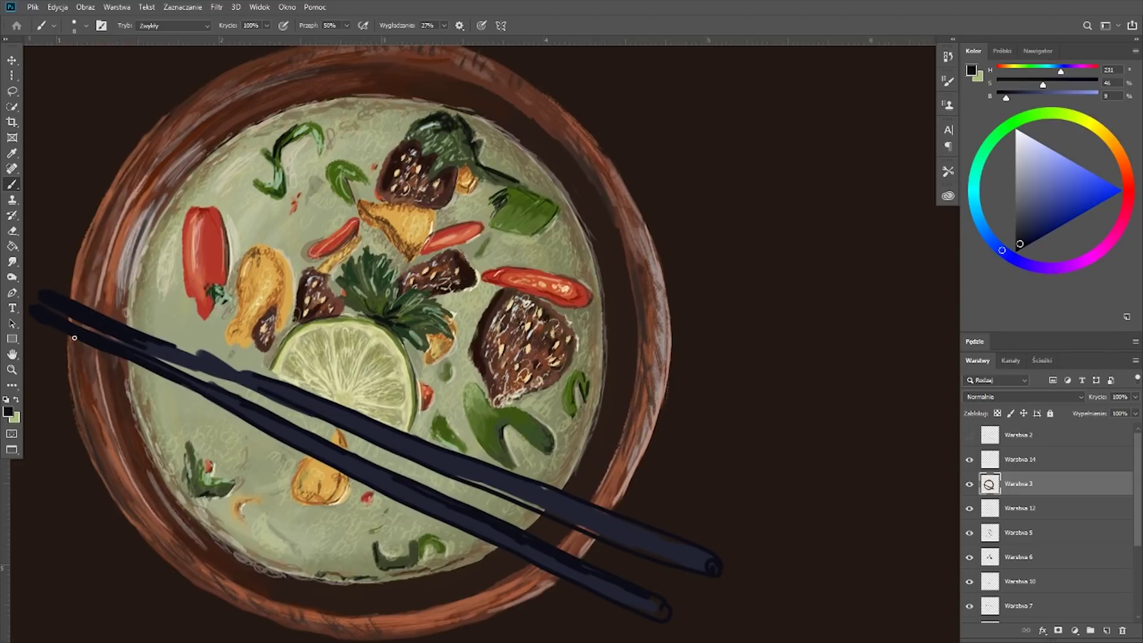
drag(69, 336, 131, 357)
alt+click(132, 345)
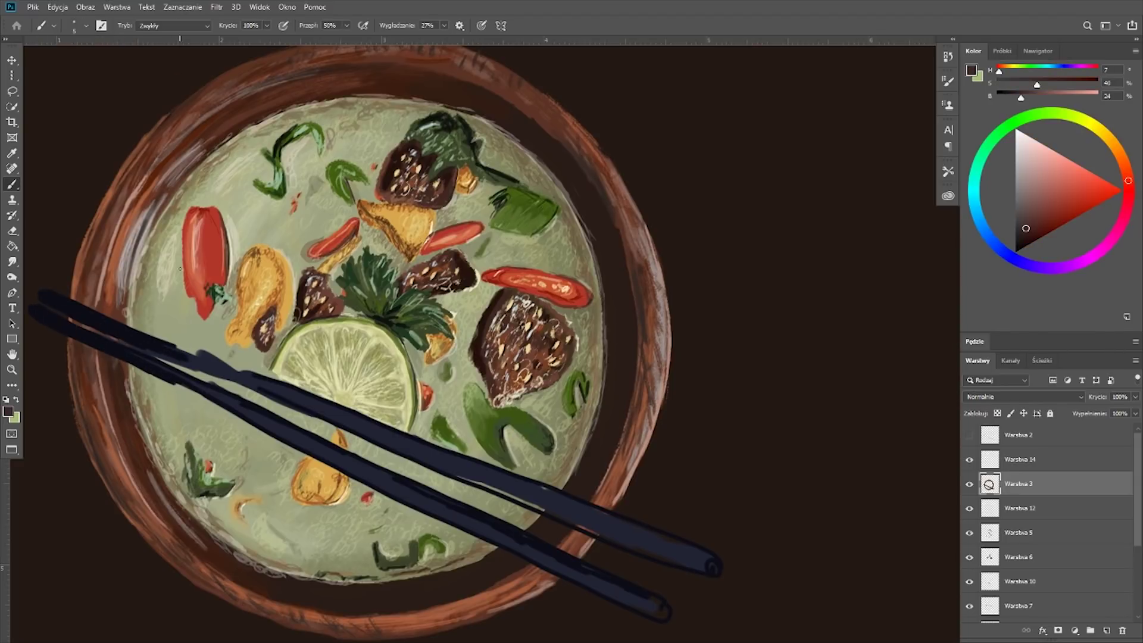
alt+click(523, 497)
Paint both shafts solid navy and block in dark square tips at their right ends
mouse_move(536, 500)
mouse_down()
mouse_move(250, 386)
mouse_move(280, 434)
mouse_move(400, 498)
mouse_move(637, 583)
mouse_up()
drag(551, 551, 655, 607)
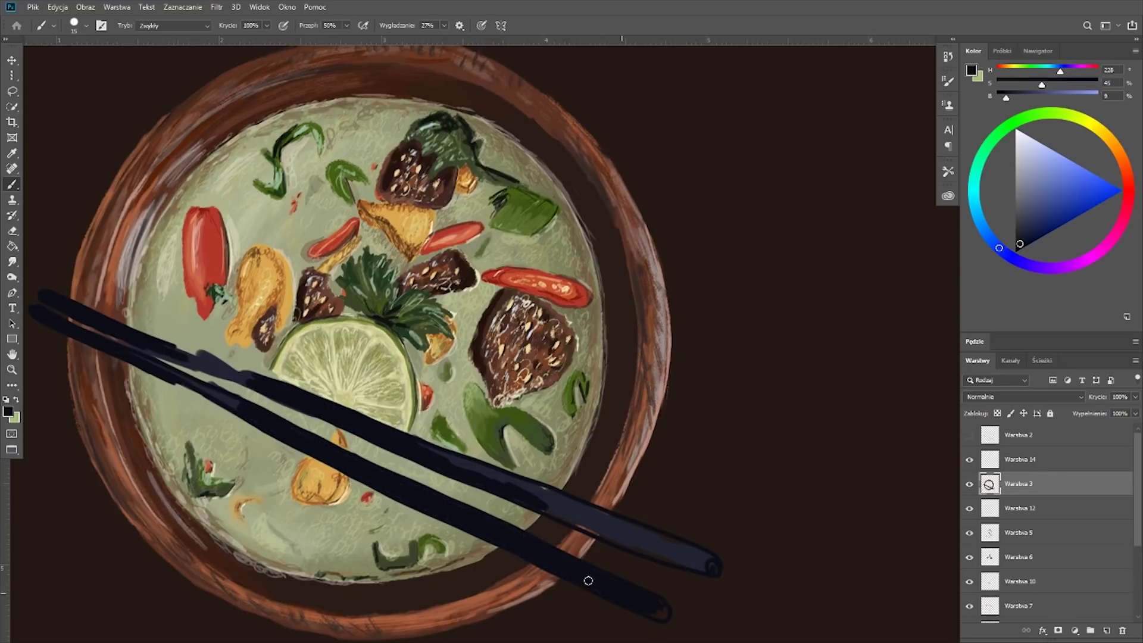
mouse_move(641, 542)
mouse_down()
mouse_move(715, 566)
mouse_move(387, 442)
mouse_up()
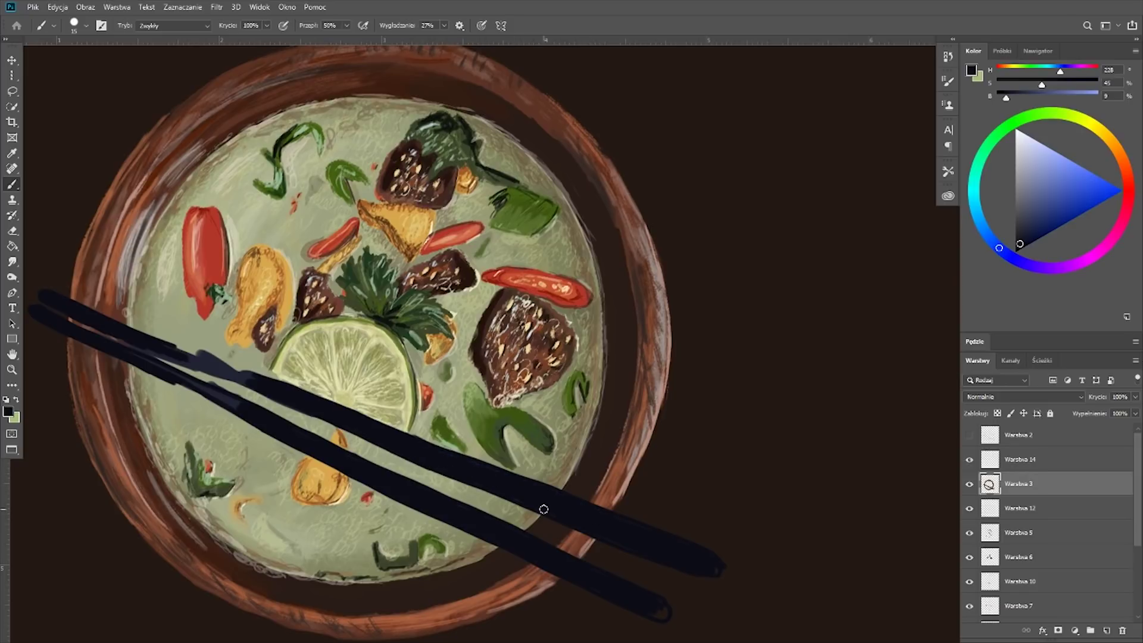
alt+click(619, 549)
key(i)
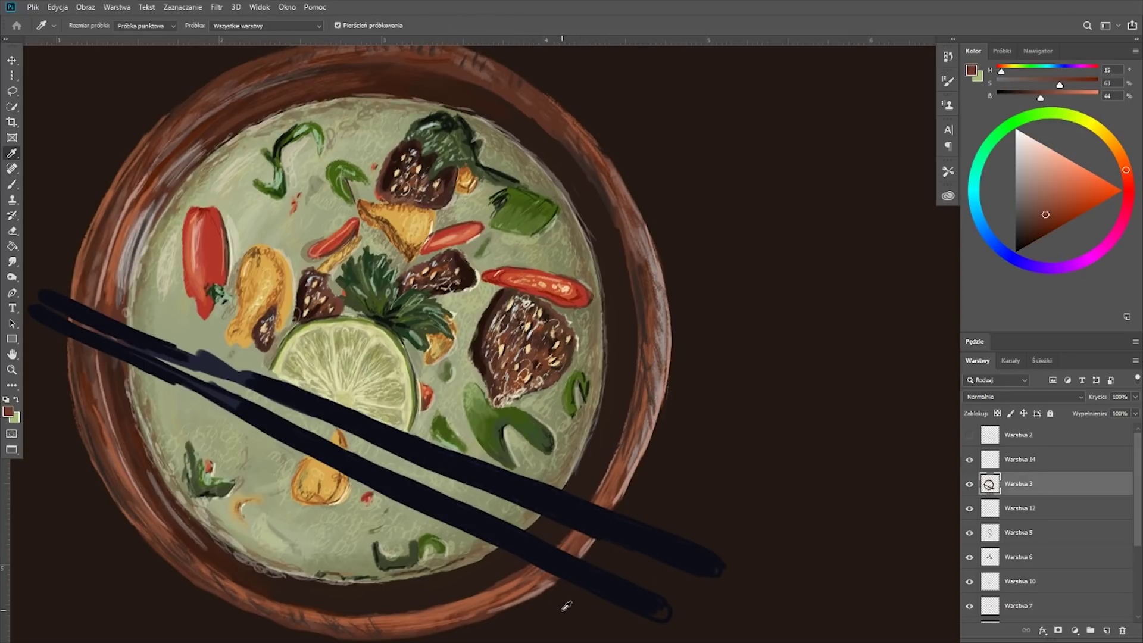
click(649, 538)
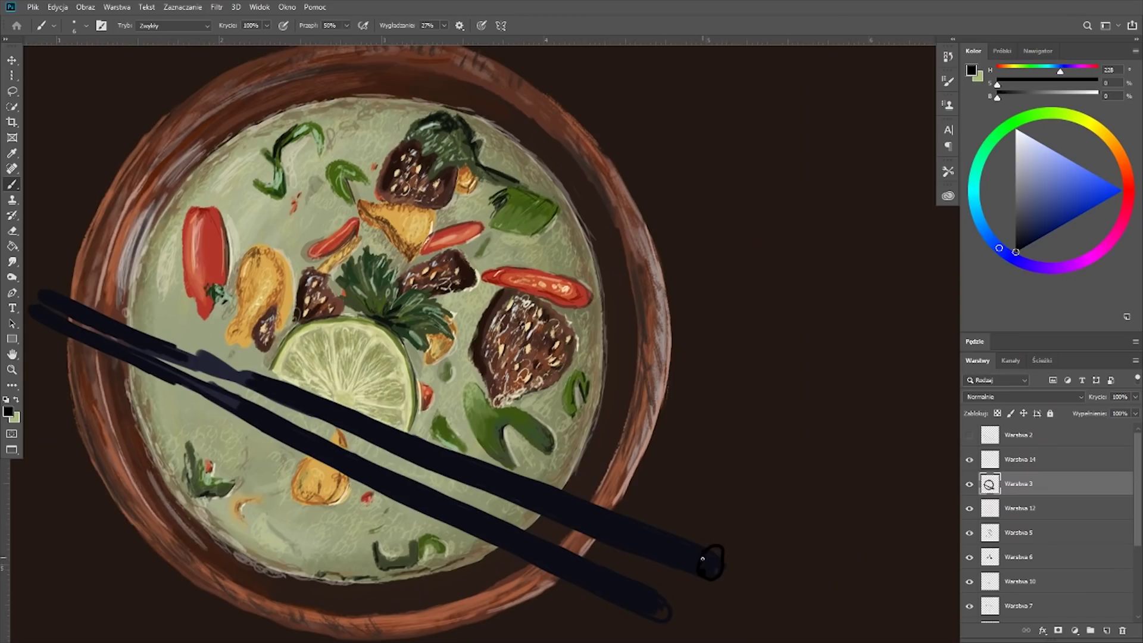
drag(715, 554, 677, 624)
Lower brush opacity to about 22% and deepen the lower chopstick with faint dark strokes
alt+click(656, 593)
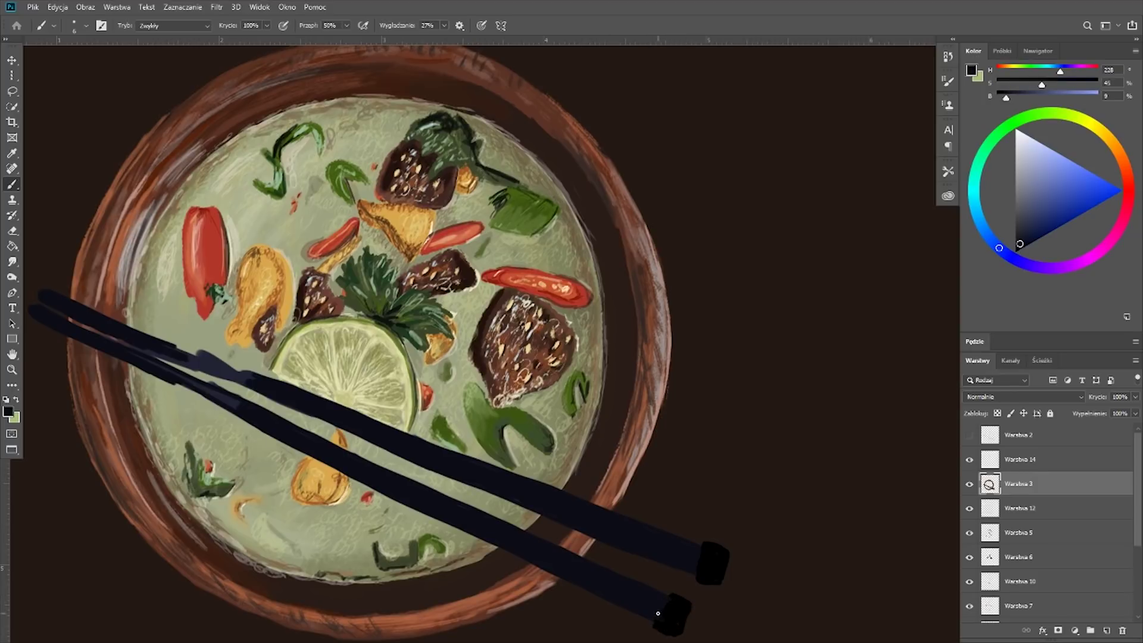
alt+click(666, 602)
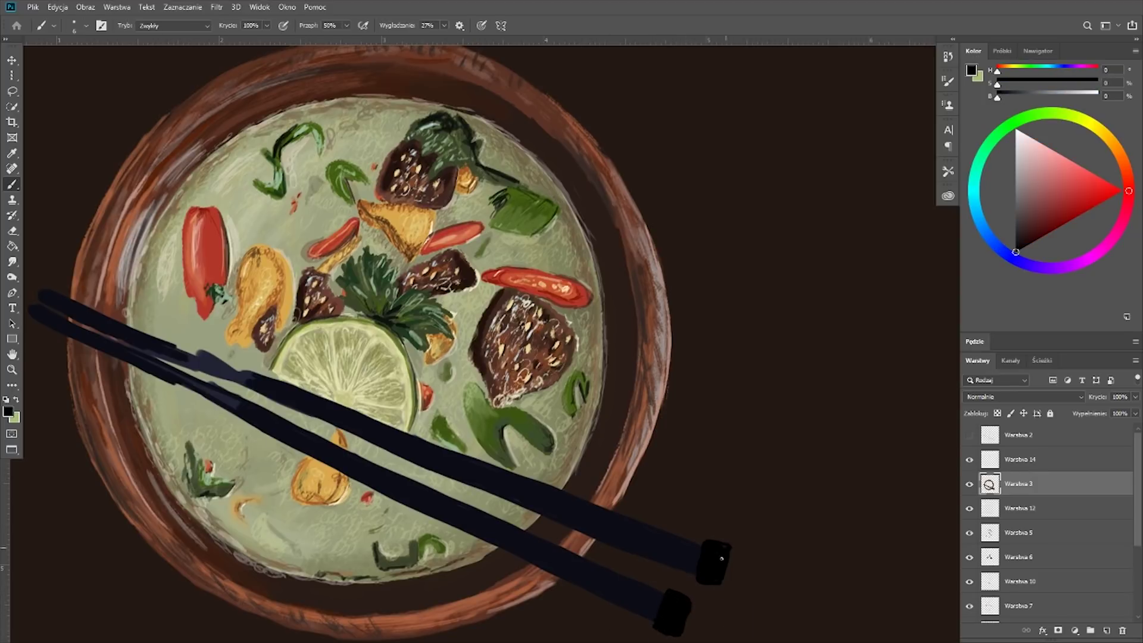
key(ctrl+z)
key(2)
key(2)
click(481, 25)
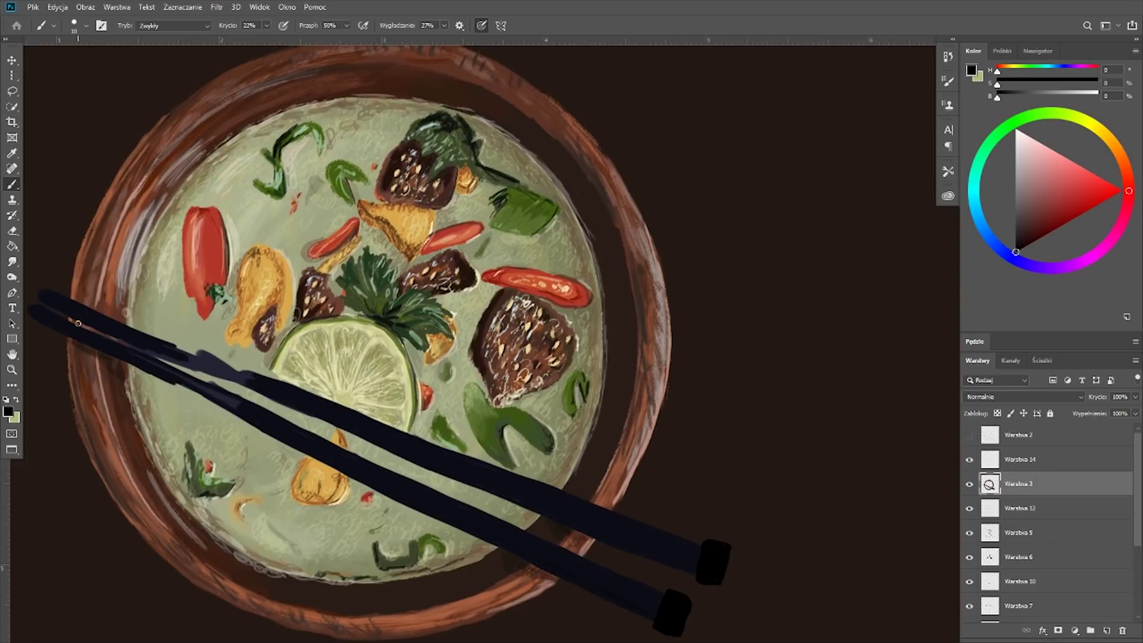
drag(75, 341, 488, 544)
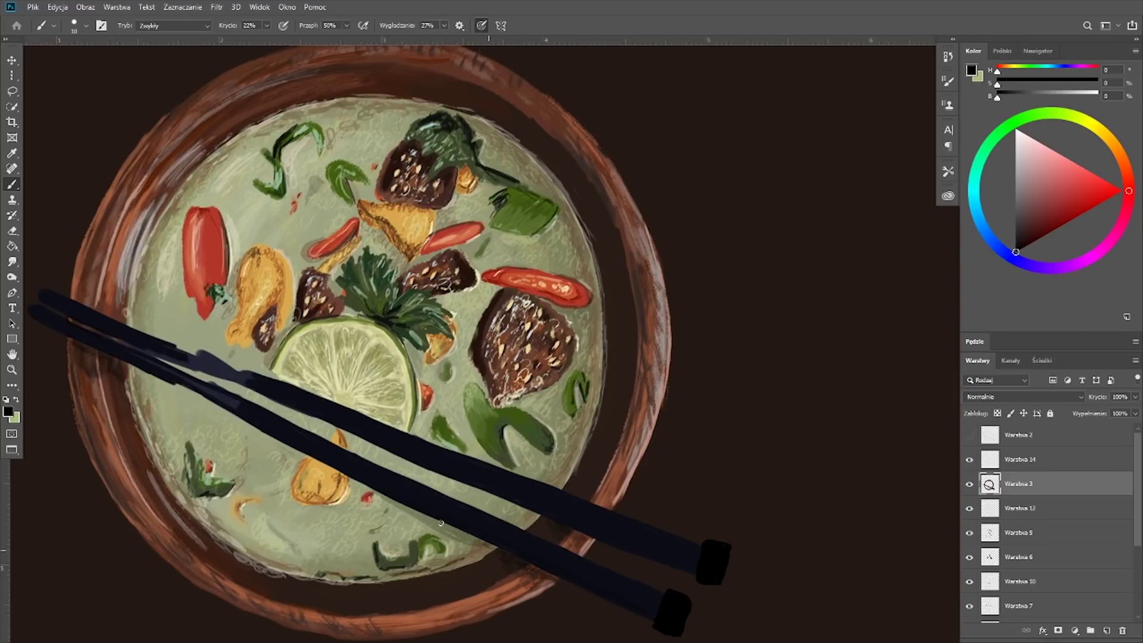
key(bracketright)
drag(458, 486, 68, 320)
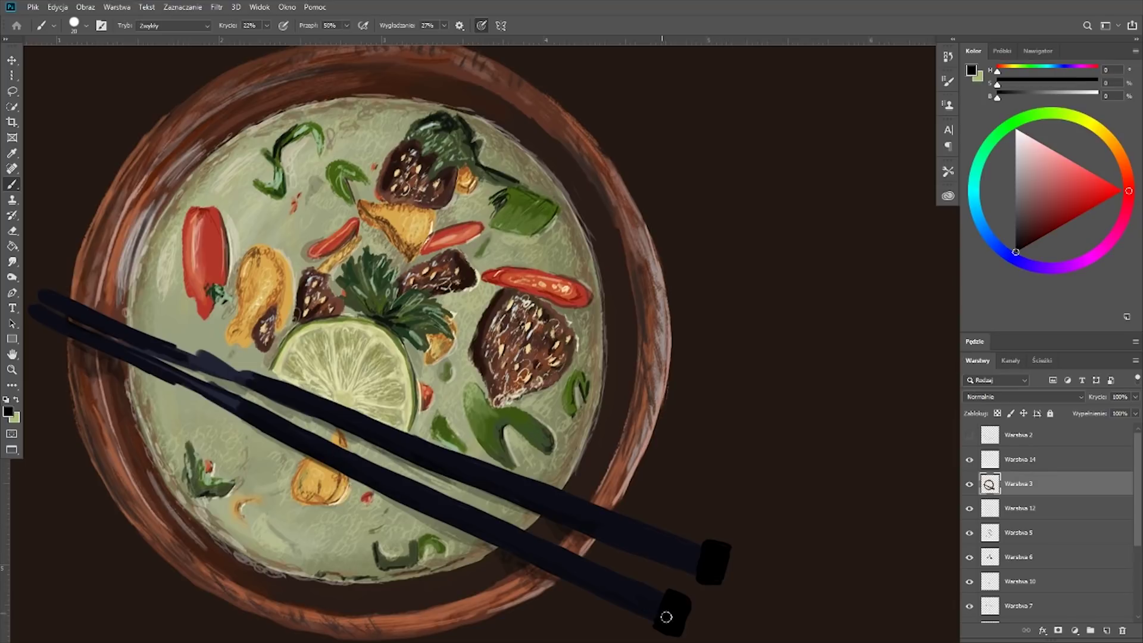
Paint pale grey-blue highlights along both chopsticks with a smaller brush
alt+click(512, 452)
alt+click(512, 476)
key(bracketleft)
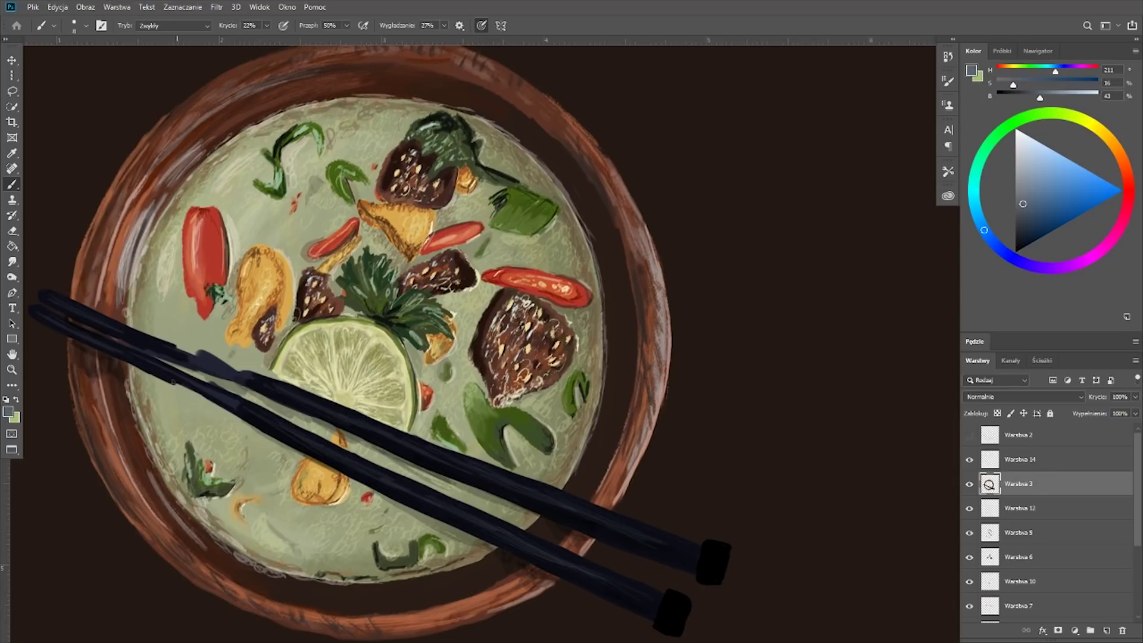
alt+click(143, 355)
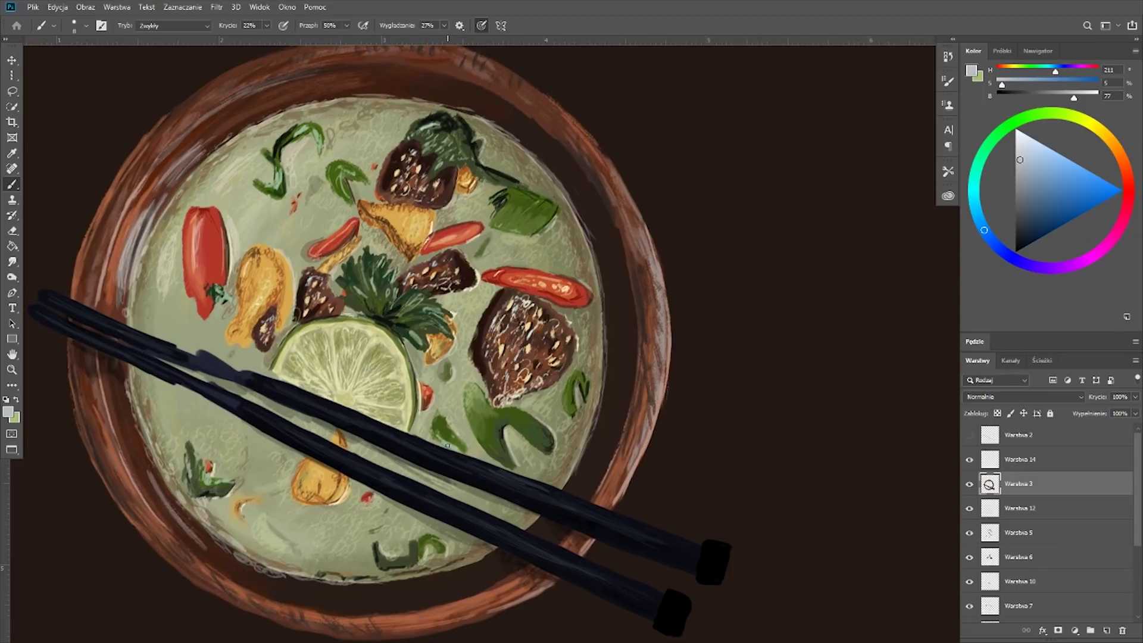
drag(448, 445, 265, 376)
drag(536, 485, 685, 533)
drag(557, 546, 658, 585)
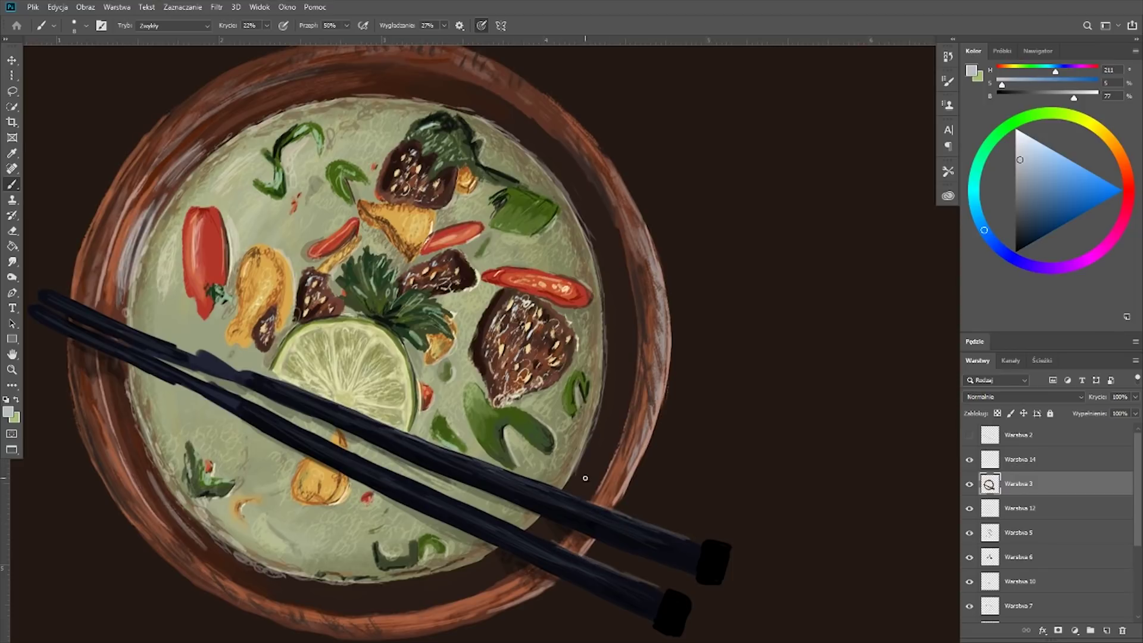
Extend the pale highlights over the chopsticks' left ends, middles and areas near the tips
drag(56, 293, 170, 342)
drag(35, 310, 167, 372)
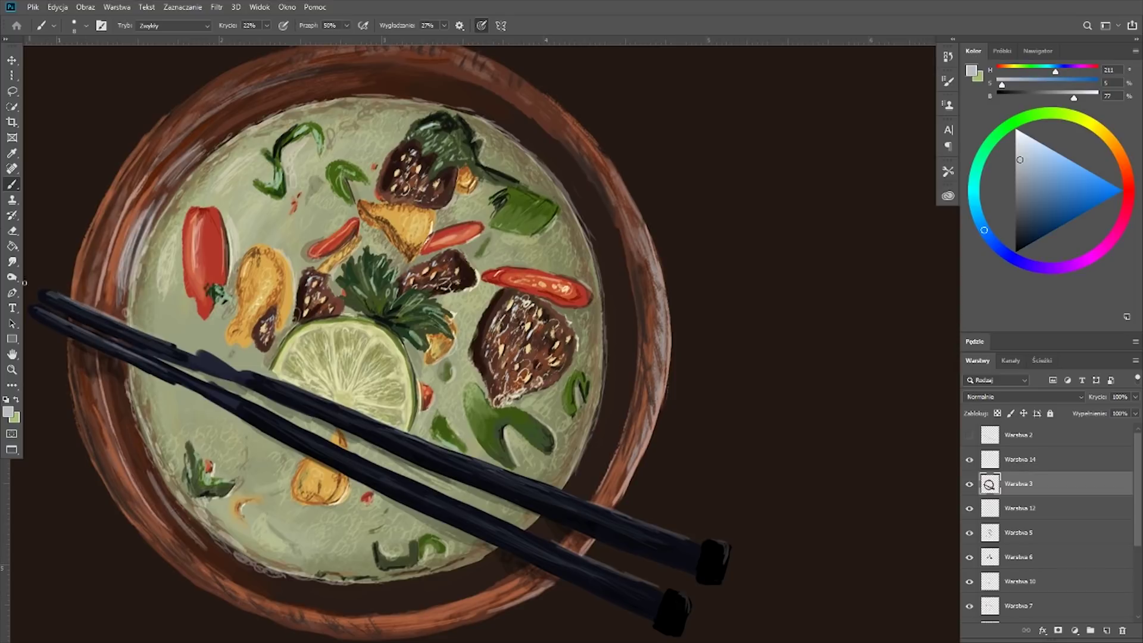
drag(244, 404, 363, 465)
drag(257, 378, 521, 482)
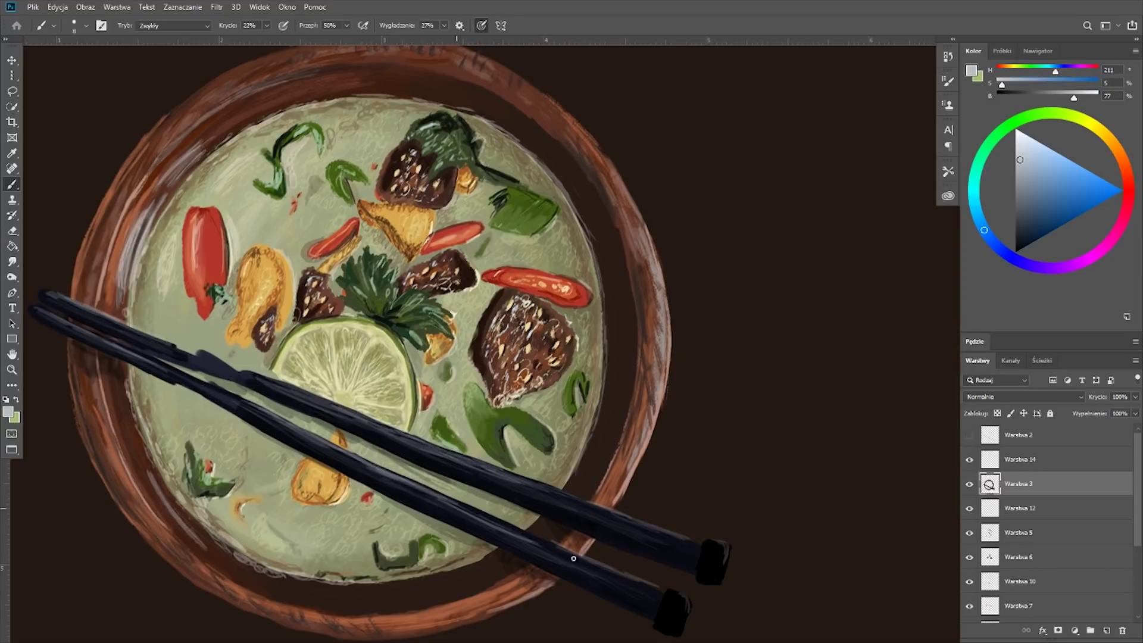
drag(438, 499, 646, 589)
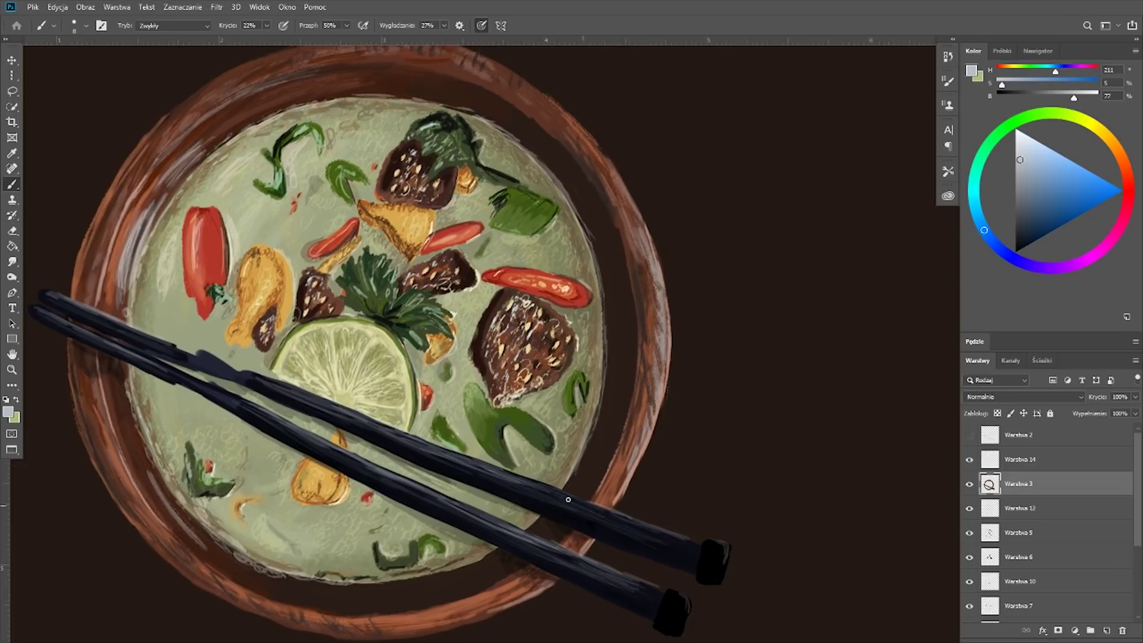
mouse_move(503, 478)
mouse_down()
mouse_move(684, 548)
mouse_move(653, 592)
mouse_up()
Raise brush opacity and resample the near-black of the chopstick tips
alt+click(694, 561)
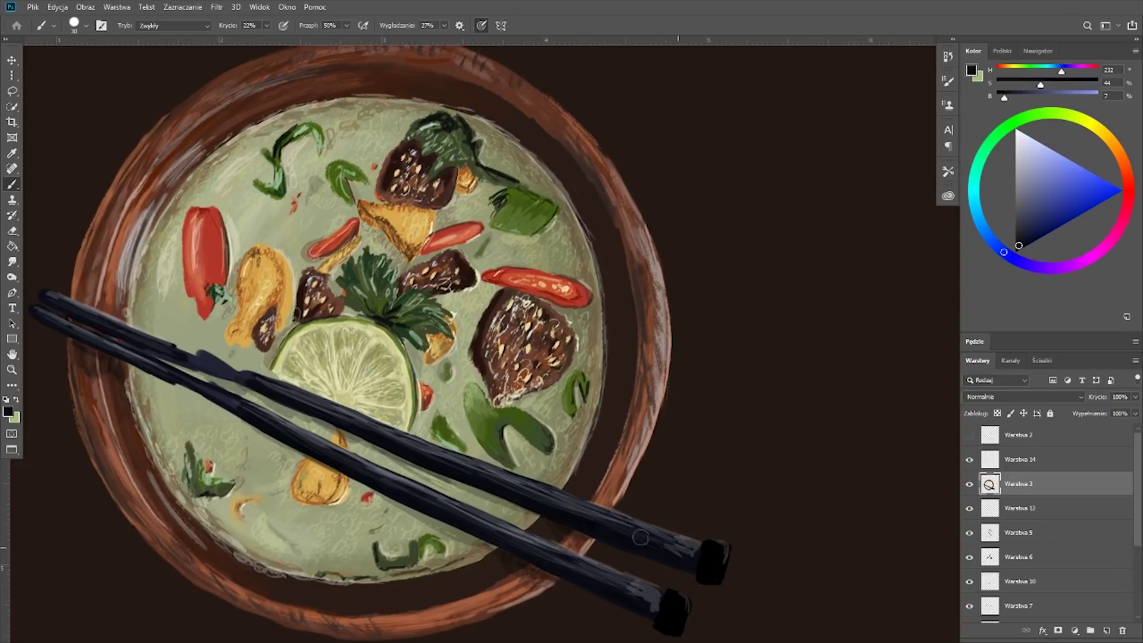
key(5)
key(2)
drag(704, 627, 732, 559)
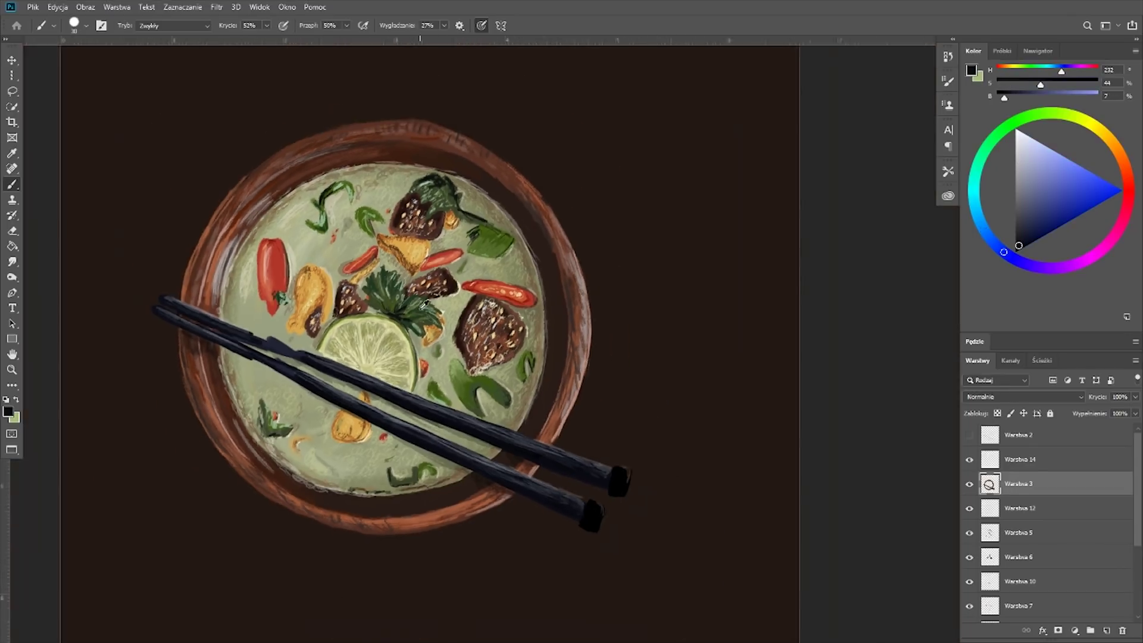
alt+click(713, 510)
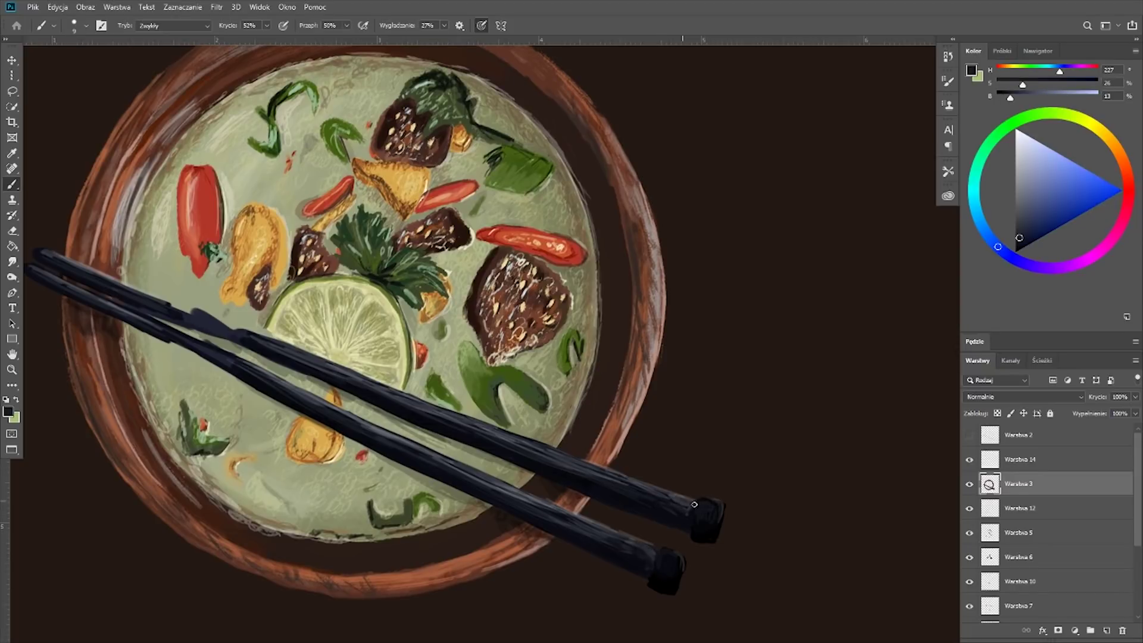
Add near-white gleams near the chopsticks' left ends and create a new empty layer
alt+click(60, 261)
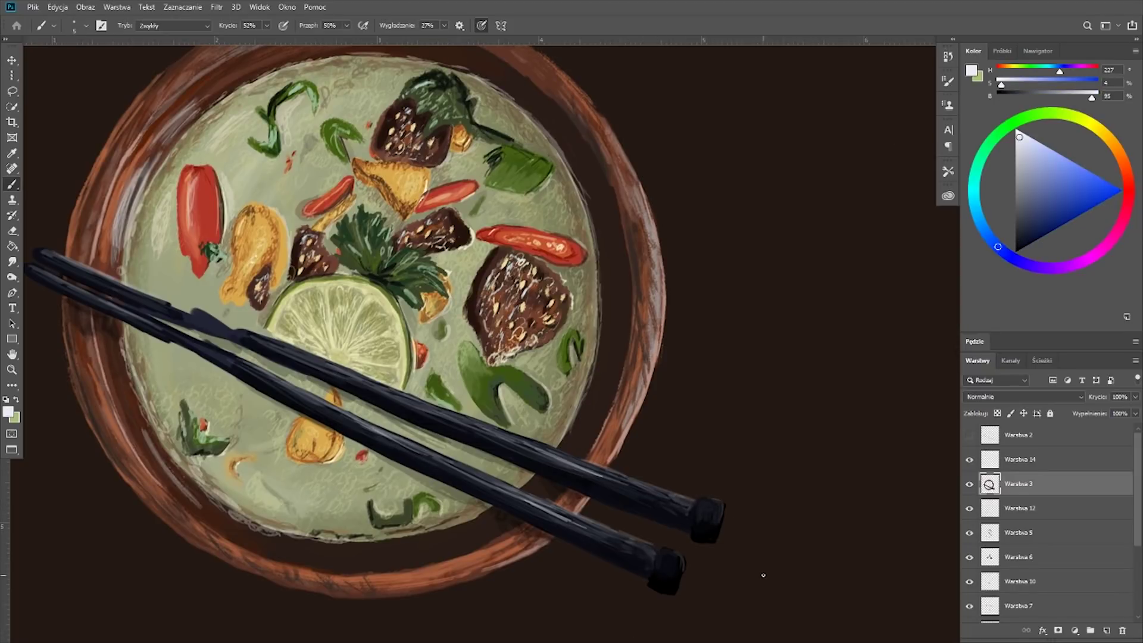
drag(57, 258, 119, 284)
drag(38, 271, 110, 302)
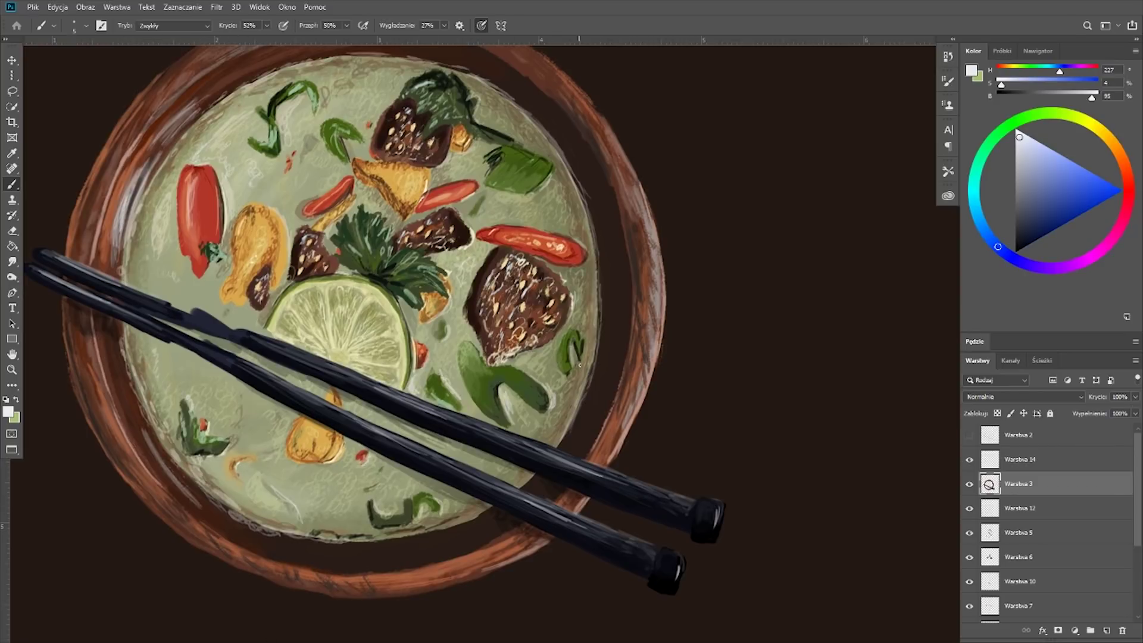
alt+click(196, 322)
key(ctrl+shift+alt+n)
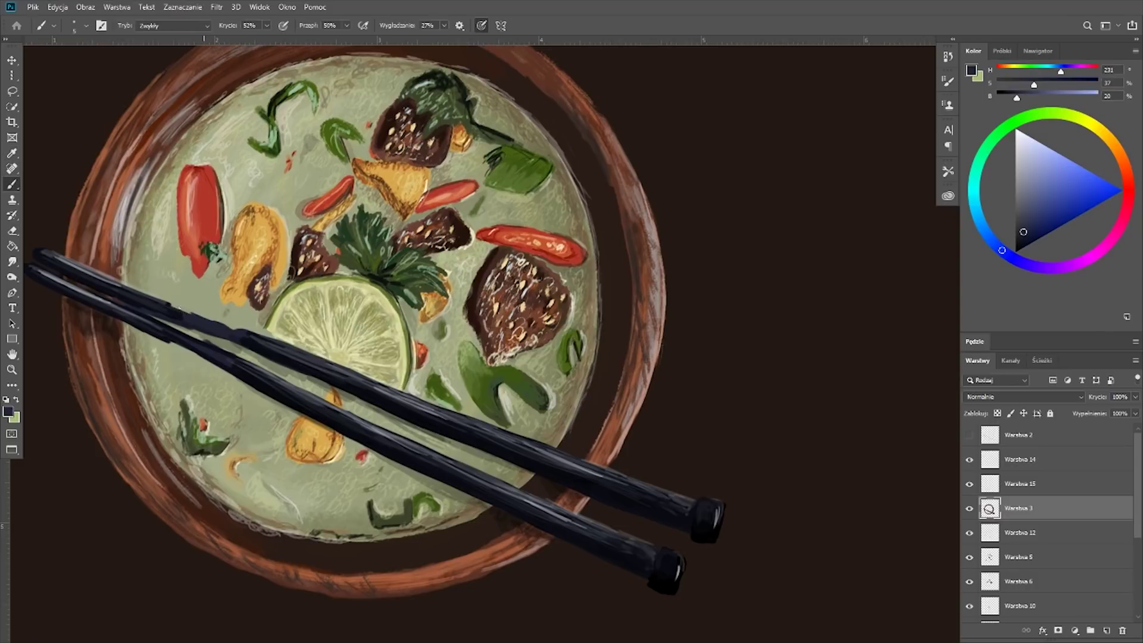
Touch up the lower chopstick, then pick light grey on layer Warstwa 15
drag(173, 304, 237, 329)
drag(167, 342, 217, 364)
key(alt+bracketright)
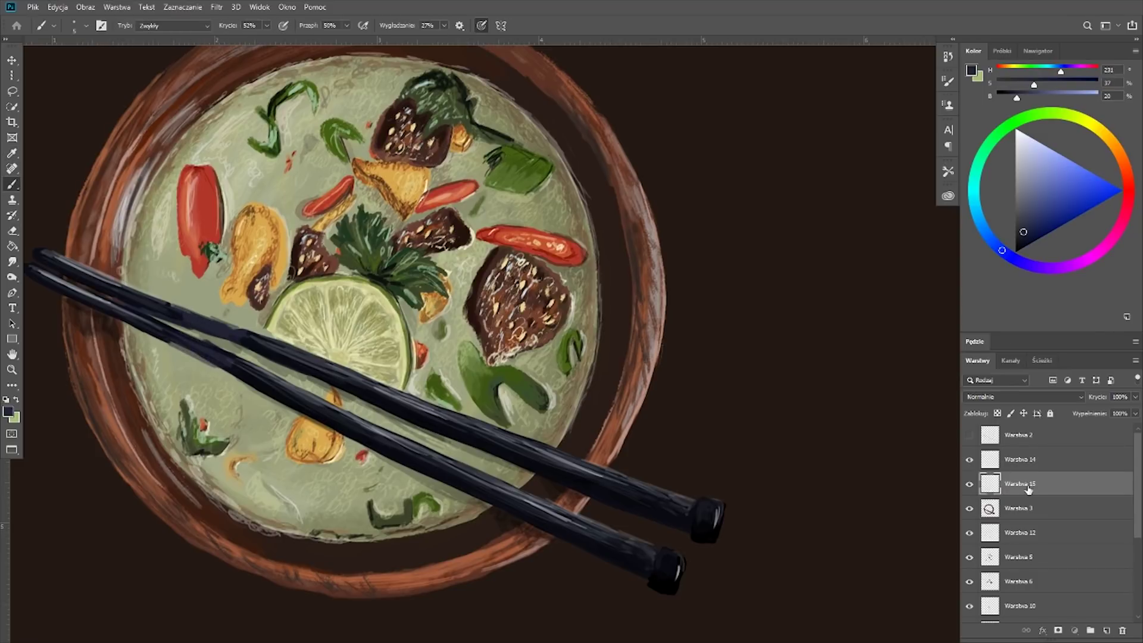
alt+click(193, 323)
alt+click(190, 324)
Paint pale noodle strands across and just below both chopsticks
drag(179, 364, 208, 289)
drag(185, 385, 222, 289)
drag(167, 357, 191, 295)
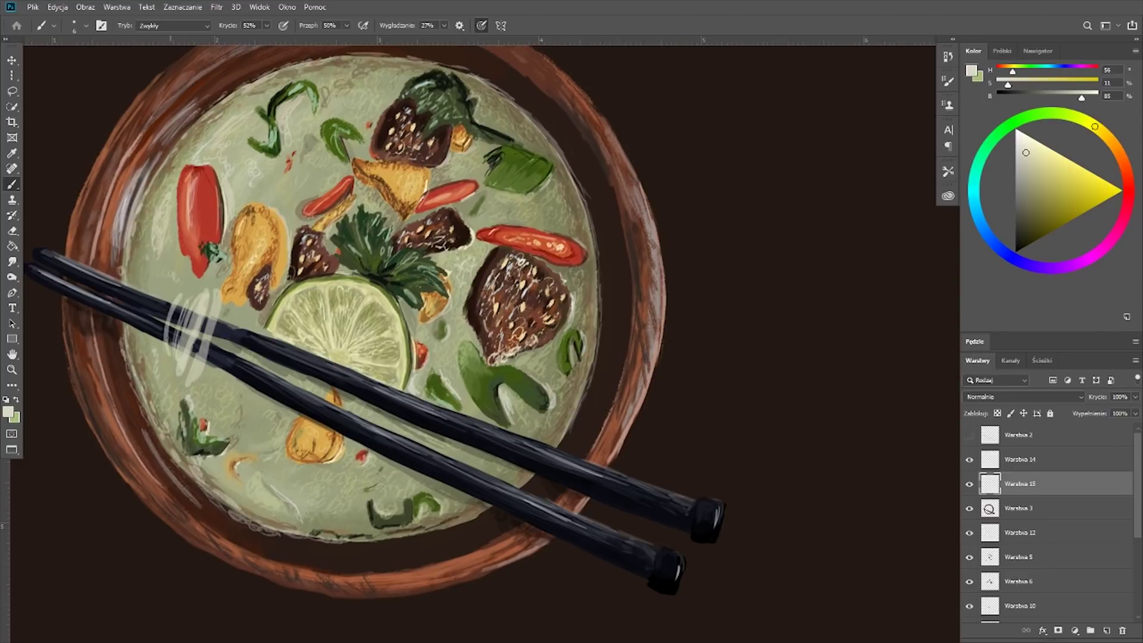
mouse_move(205, 381)
mouse_down()
mouse_move(223, 307)
mouse_move(238, 303)
mouse_move(232, 238)
mouse_up()
mouse_move(191, 288)
mouse_down()
mouse_move(179, 232)
mouse_move(182, 273)
mouse_up()
drag(170, 346, 179, 284)
drag(205, 416, 203, 387)
drag(177, 416, 175, 382)
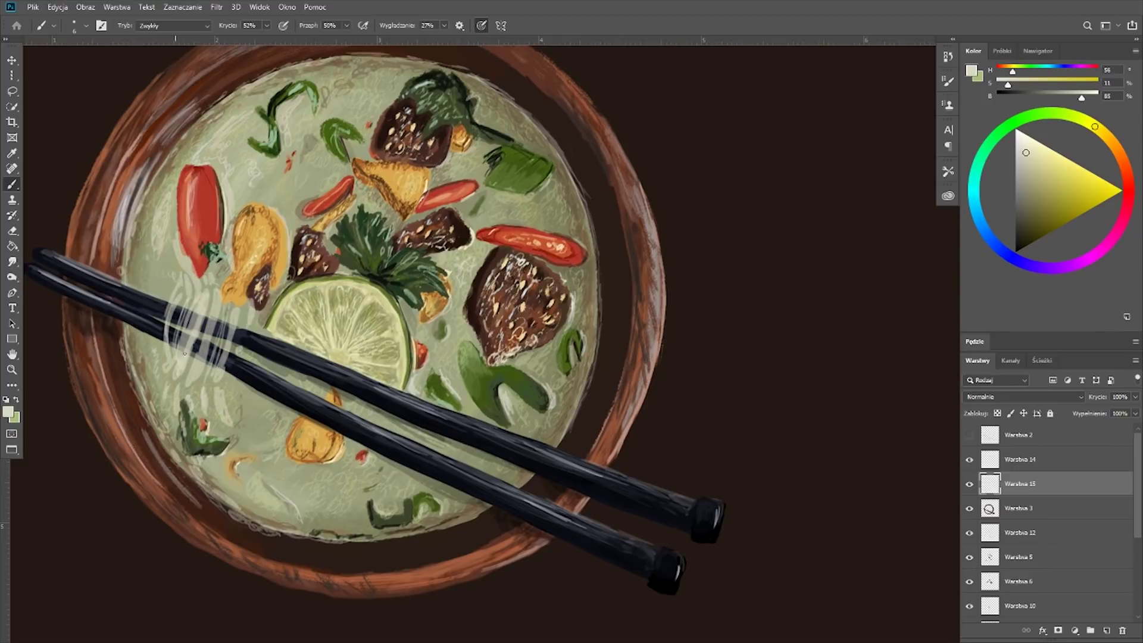
drag(238, 309, 227, 271)
drag(226, 375, 205, 319)
At higher opacity add more strands and shade the noodle crossings with dark grey
key(6)
key(2)
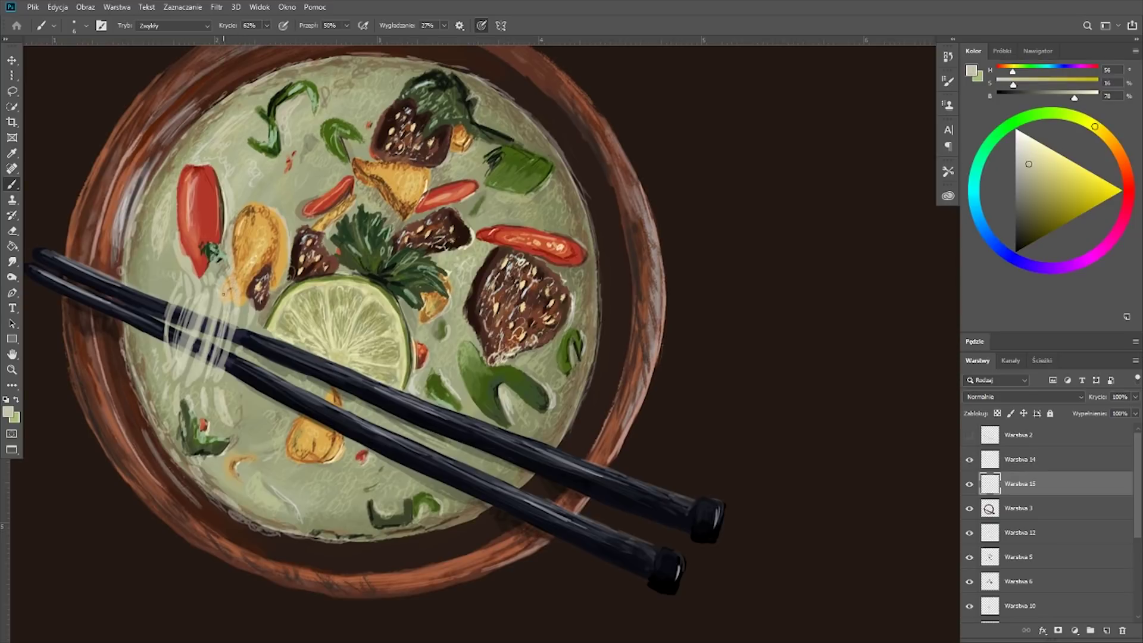
mouse_move(250, 399)
mouse_down()
mouse_move(229, 318)
mouse_move(246, 307)
mouse_up()
key(8)
key(3)
drag(251, 458, 268, 354)
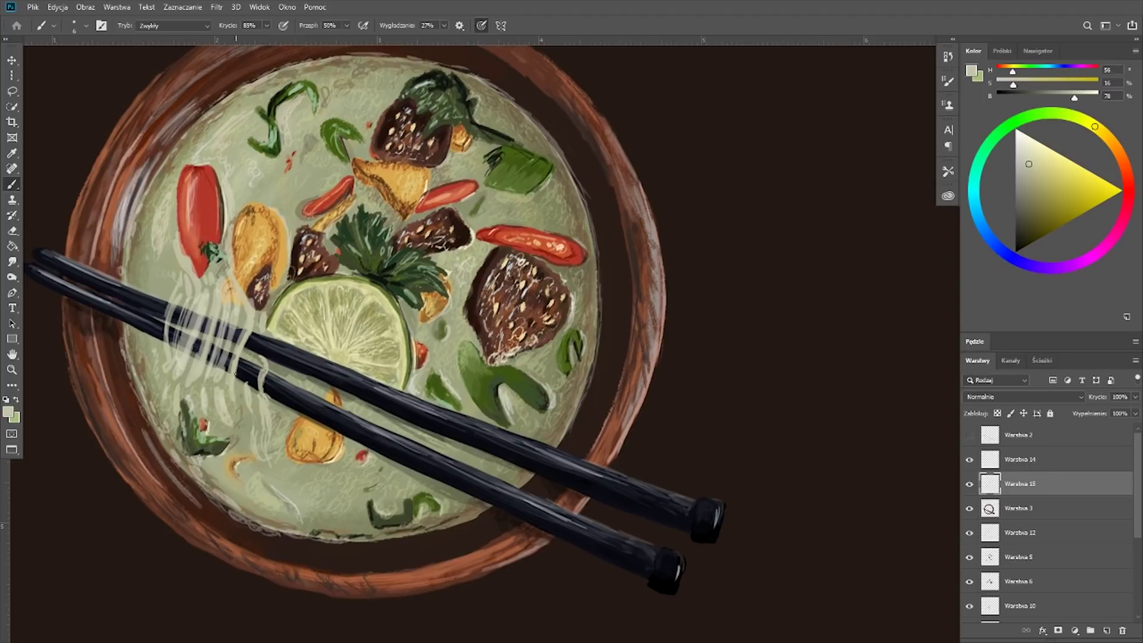
mouse_move(173, 344)
mouse_down()
mouse_move(171, 299)
mouse_move(202, 317)
mouse_up()
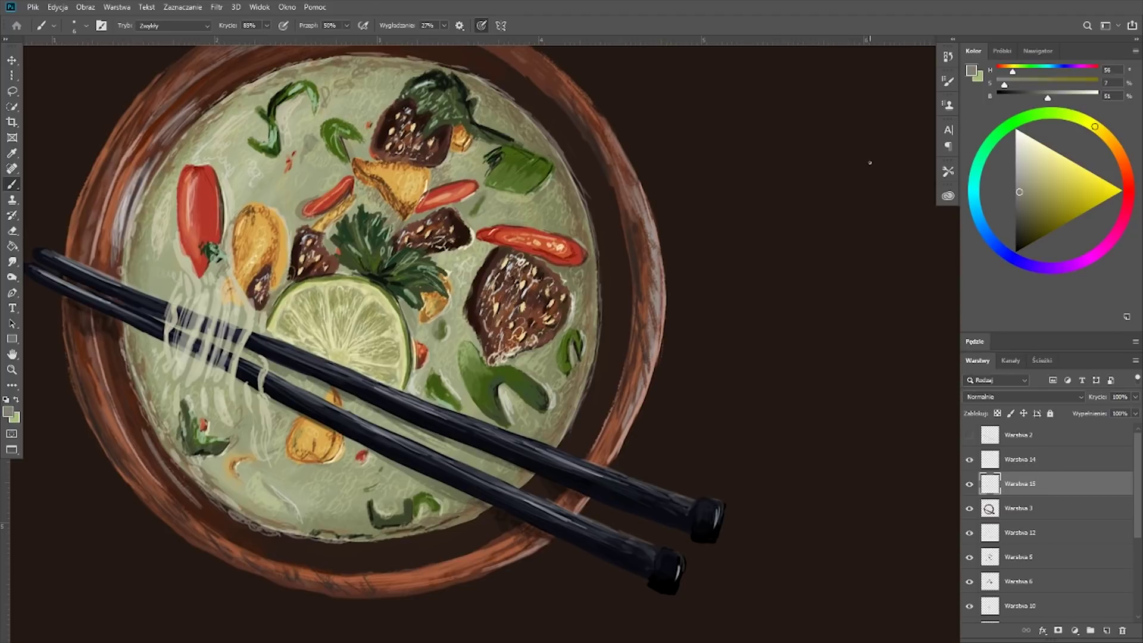
drag(194, 411, 203, 285)
alt+click(225, 344)
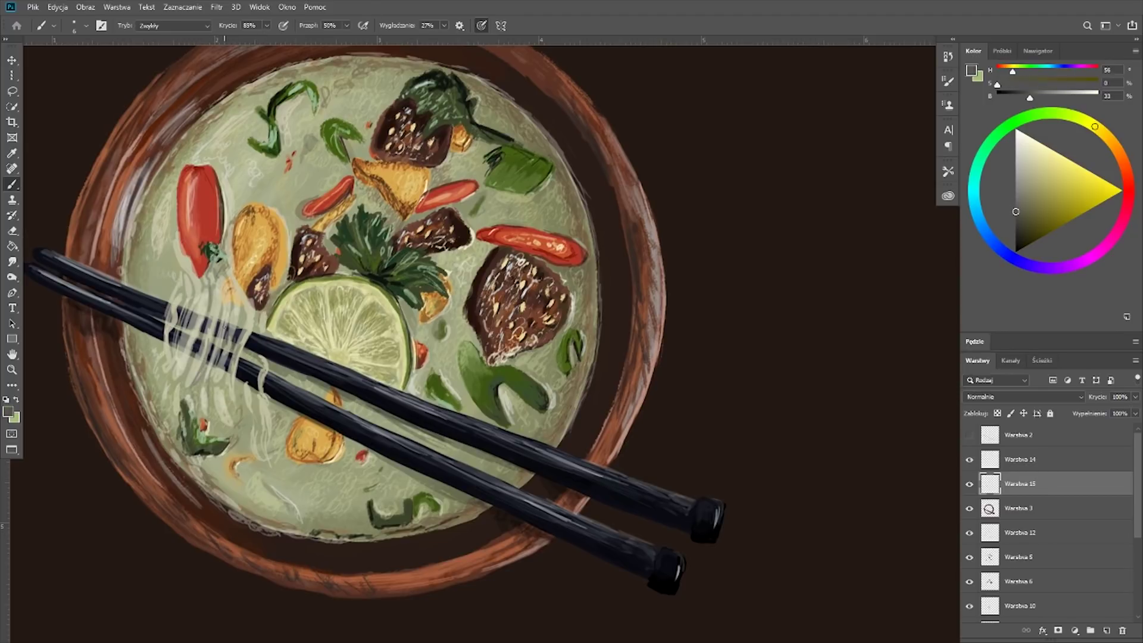
drag(203, 337, 178, 380)
drag(269, 362, 271, 450)
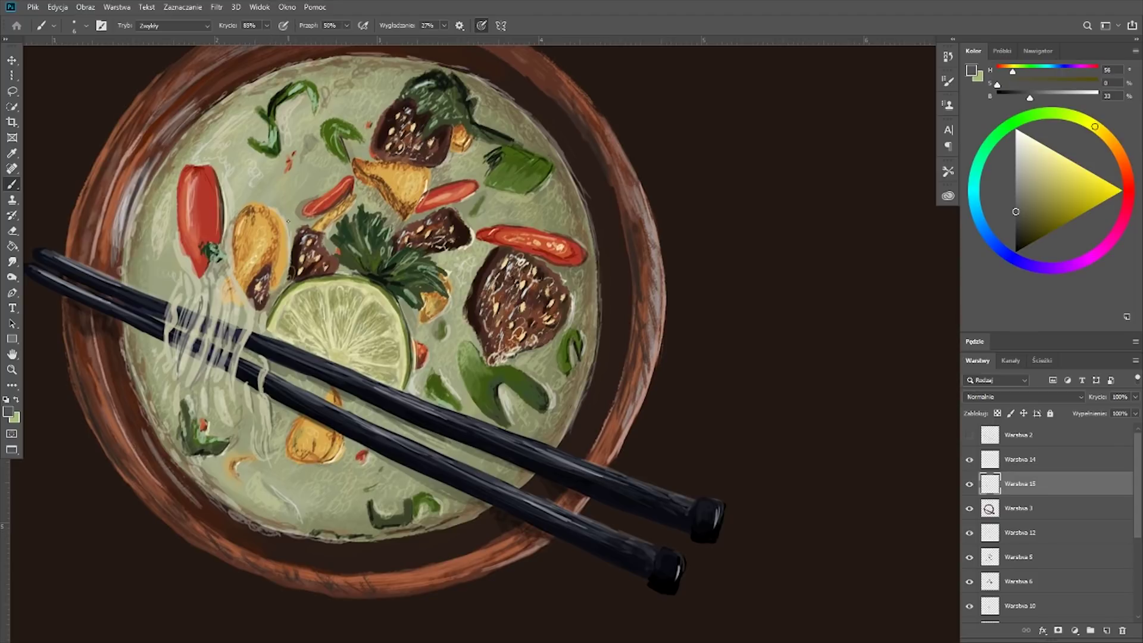
With light grey at 90% opacity and higher flow, paint noodles draping over the chopsticks
alt+click(184, 315)
key(9)
key(9)
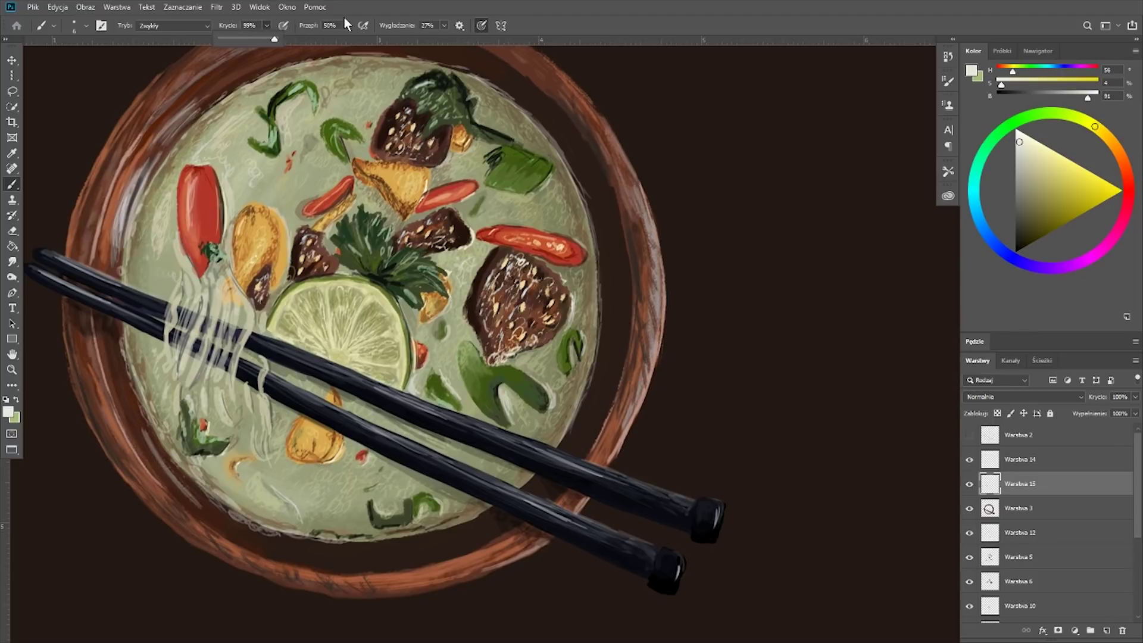
key(shift+7)
key(shift+4)
mouse_move(176, 297)
mouse_down()
mouse_move(170, 360)
mouse_move(211, 368)
mouse_up()
drag(247, 300, 218, 416)
alt+click(232, 379)
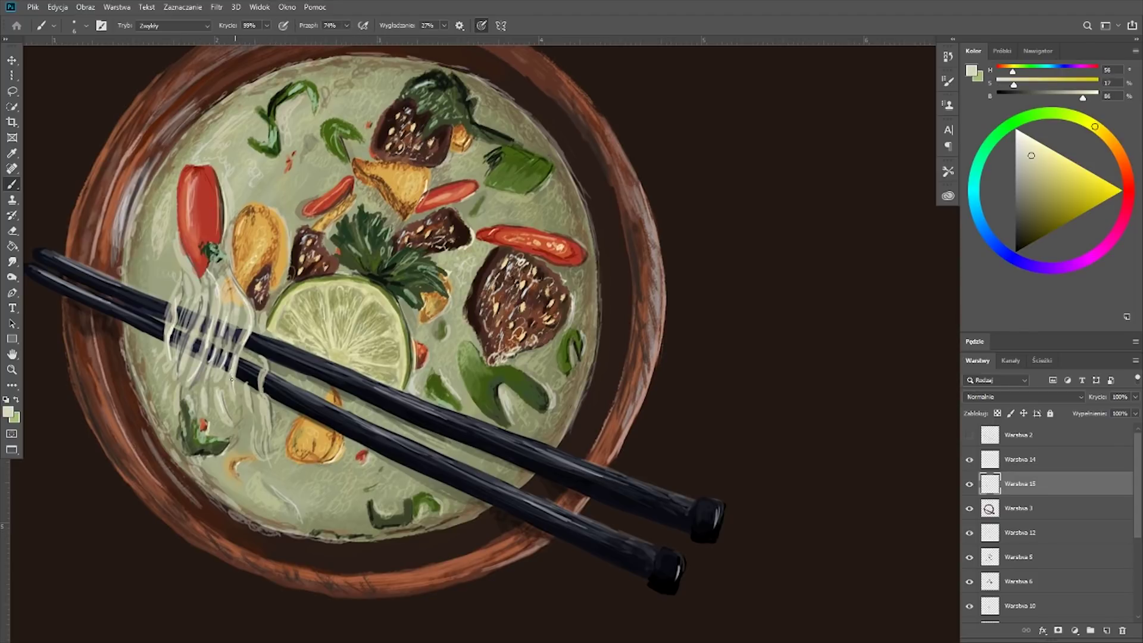
drag(221, 268, 241, 363)
drag(184, 280, 185, 345)
drag(168, 250, 158, 369)
Add more hanging noodle strands and thin wisps trailing down into the broth
drag(257, 356, 249, 399)
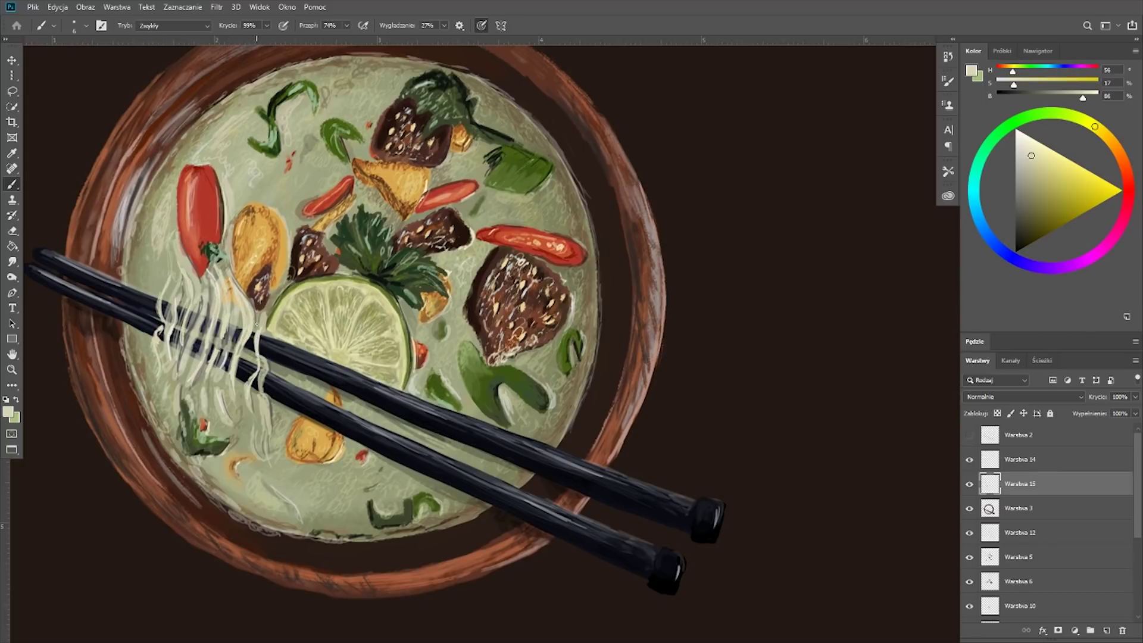
drag(256, 326, 243, 406)
drag(215, 332, 225, 389)
drag(200, 284, 197, 365)
drag(229, 300, 229, 363)
mouse_move(178, 253)
mouse_down()
mouse_move(176, 375)
mouse_move(203, 413)
mouse_up()
drag(168, 268, 162, 212)
mouse_move(244, 225)
mouse_down()
mouse_move(232, 164)
mouse_move(239, 180)
mouse_up()
drag(288, 224, 284, 170)
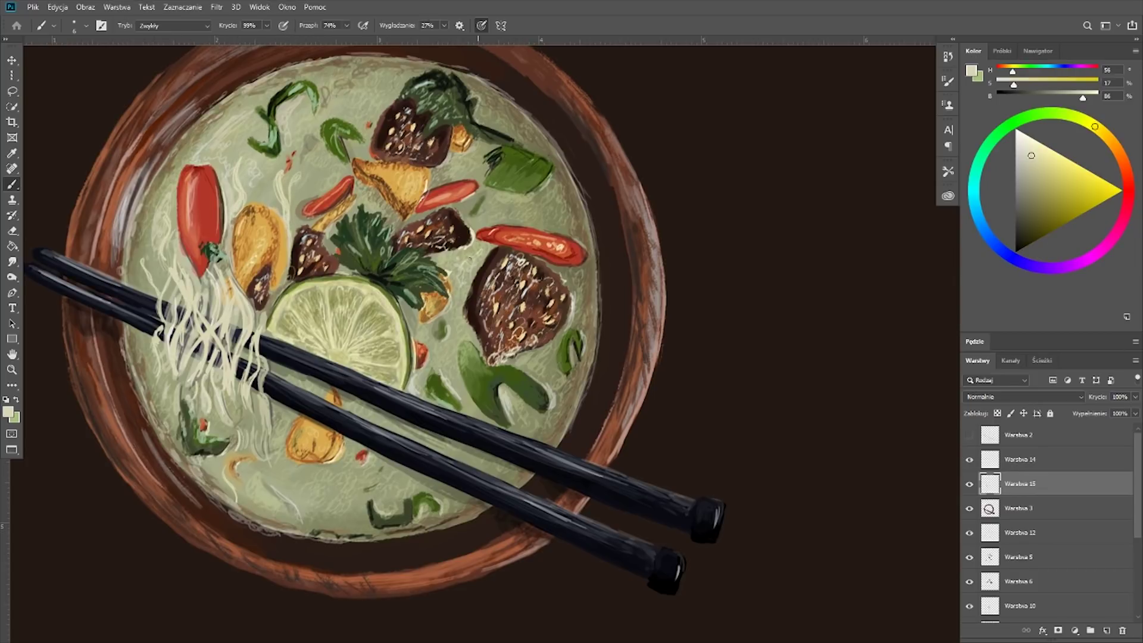
alt+click(283, 403)
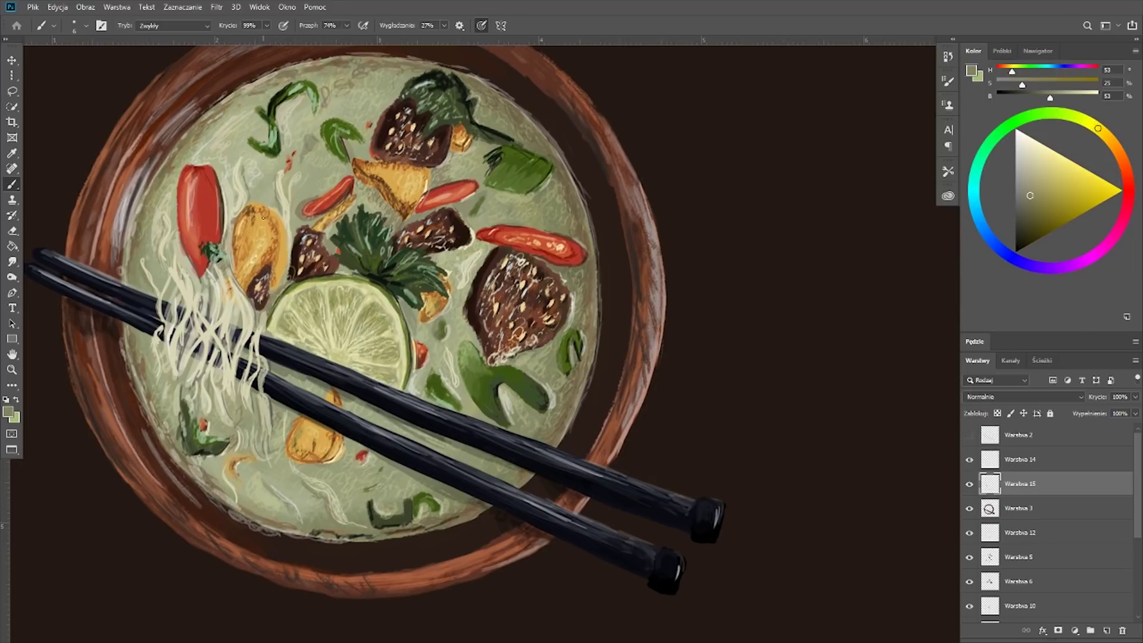
key(ctrl+0)
Crop the painting to a 1:1 square with the bowl centred
key(c)
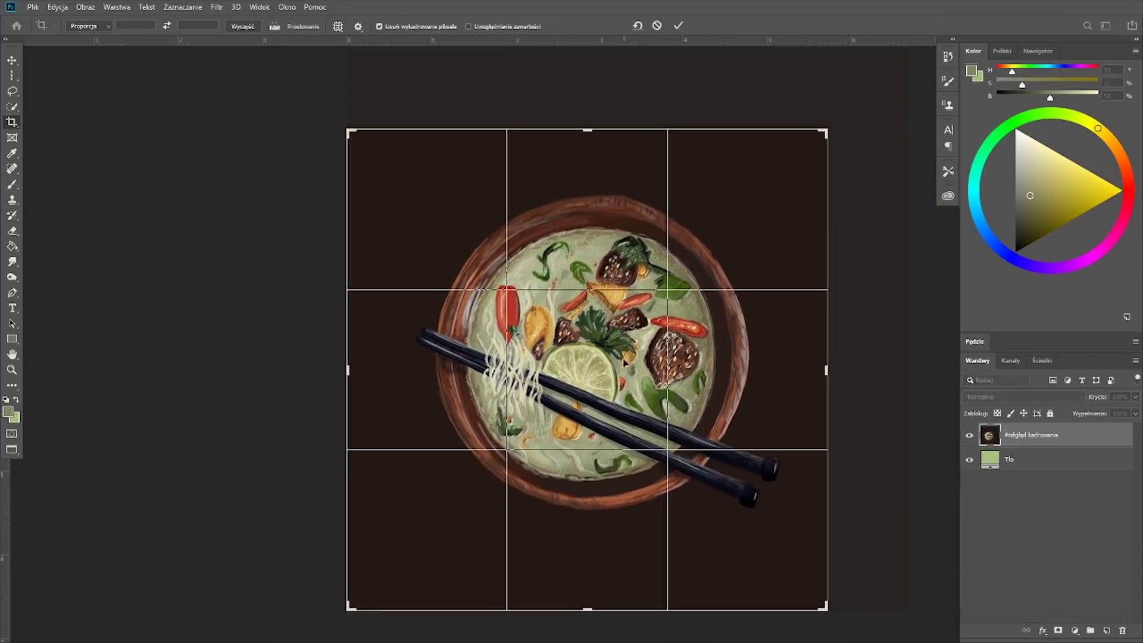
drag(624, 361, 613, 360)
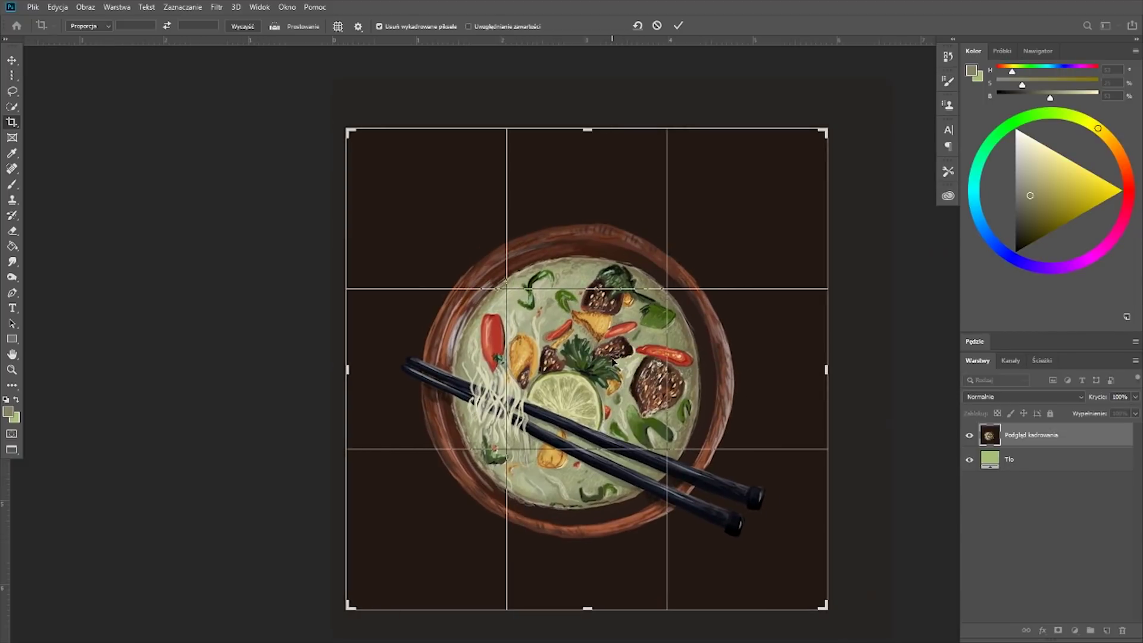
key(Return)
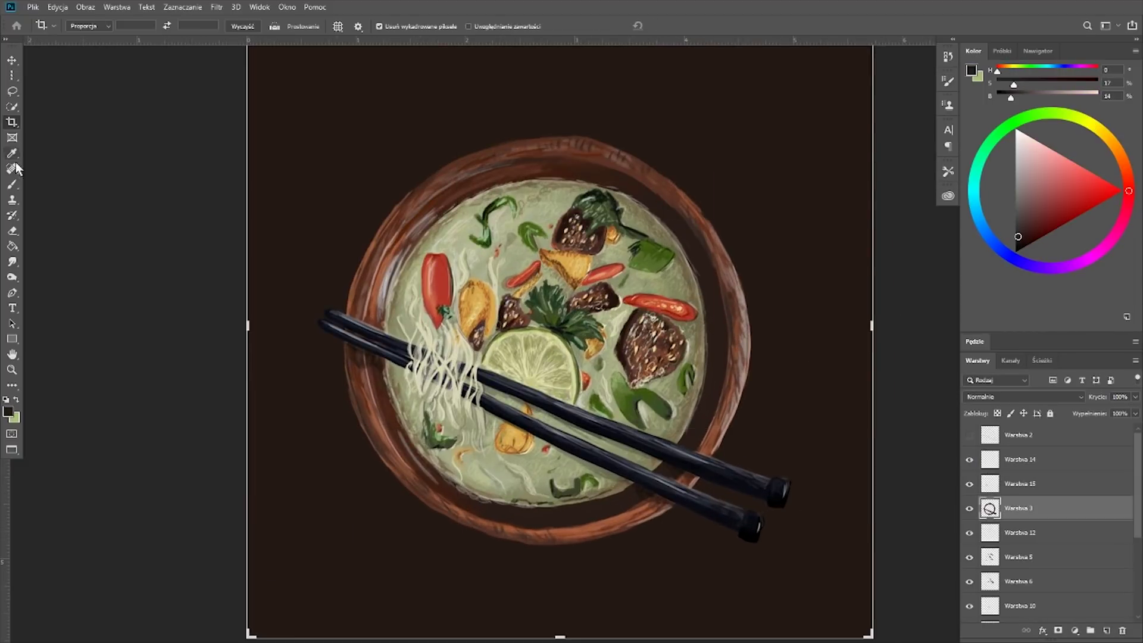
Shade the bowl's inner left, lower-left and top-right rim with dark red-brown
click(12, 183)
alt+click(718, 372)
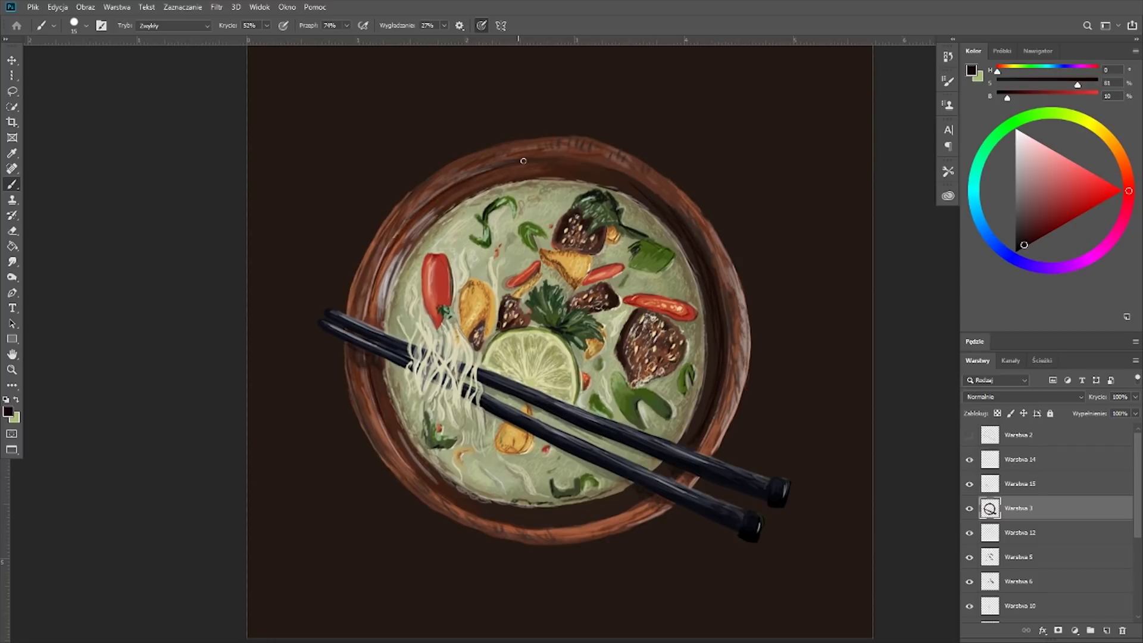
drag(366, 317, 396, 234)
drag(420, 471, 518, 532)
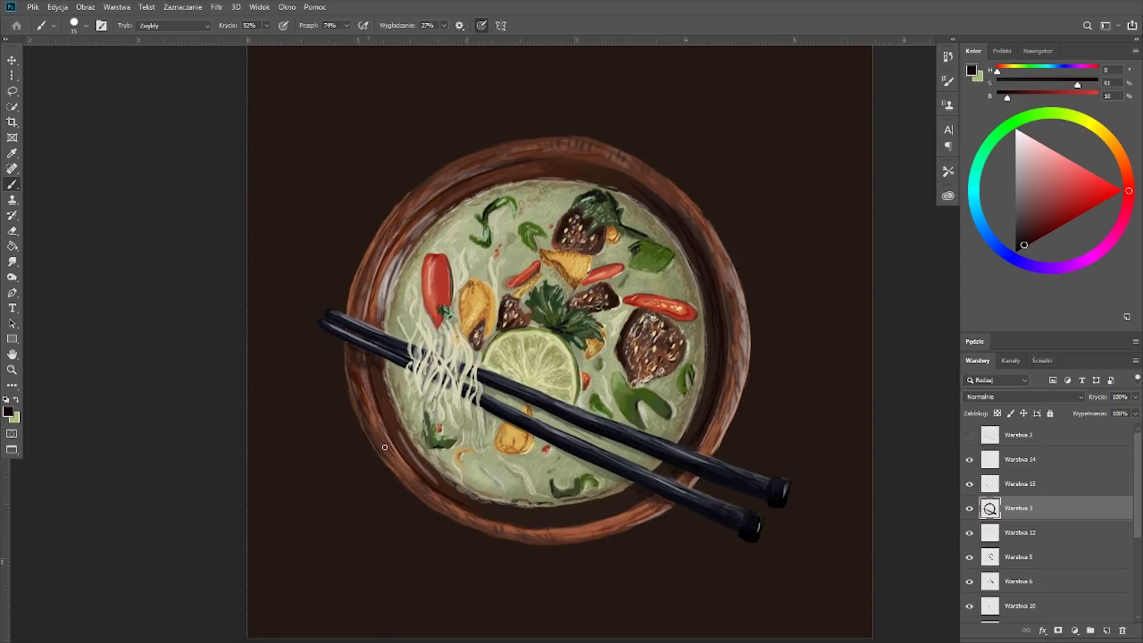
drag(606, 153, 690, 205)
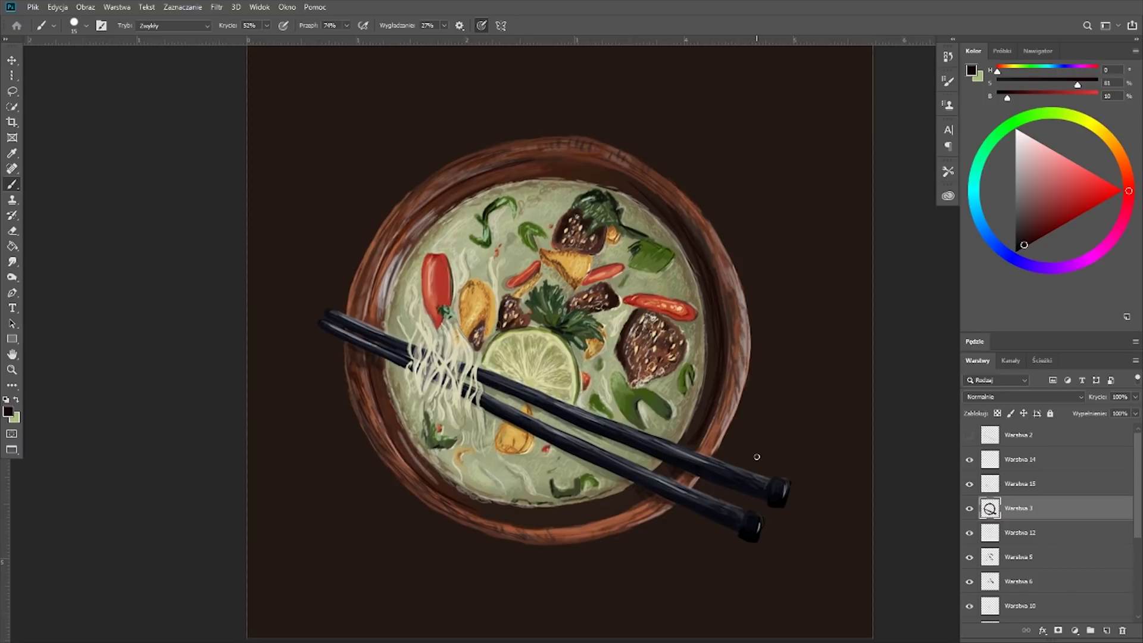
On a new layer, set up a near-white speckled brush preset with adjusted opacity
click(1106, 630)
click(74, 25)
double_click(113, 231)
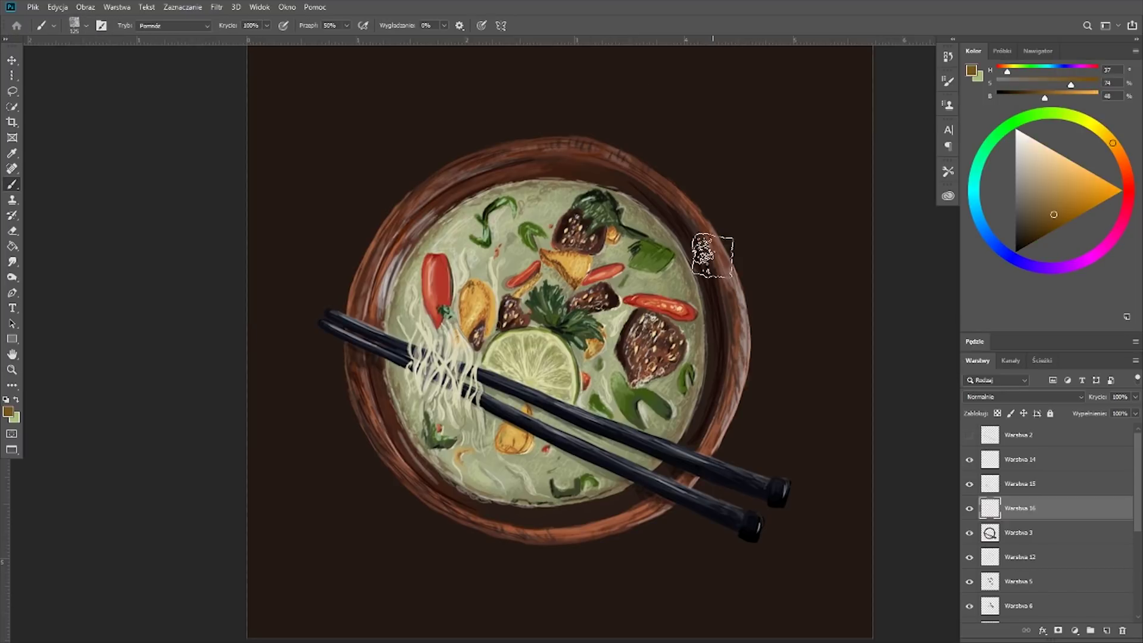
click(267, 25)
click(233, 42)
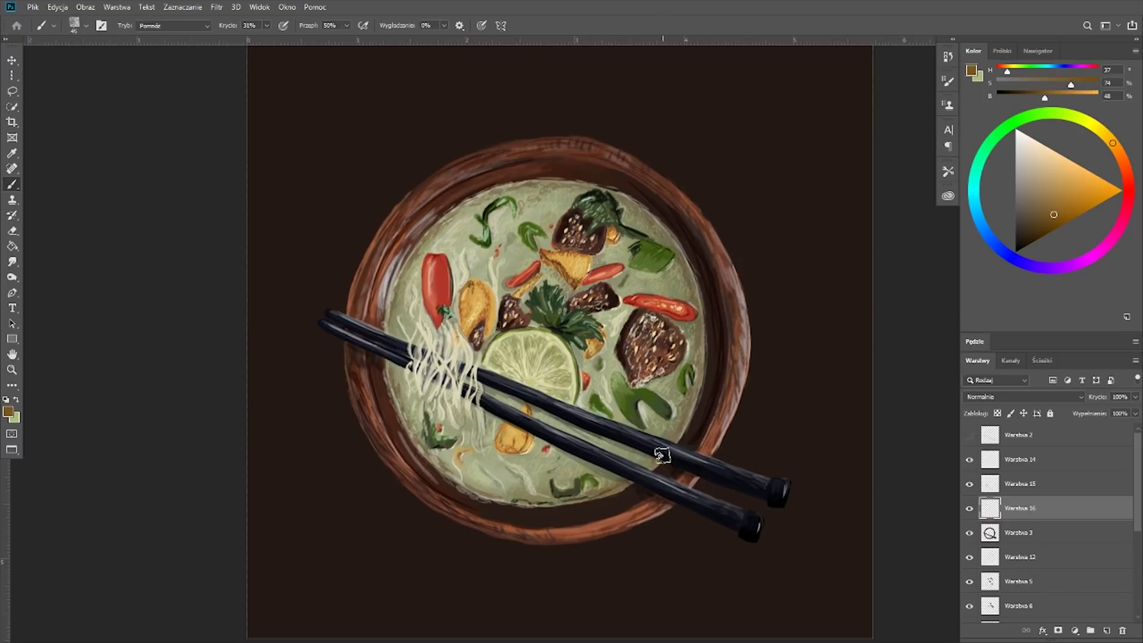
key(bracketleft)
alt+click(453, 238)
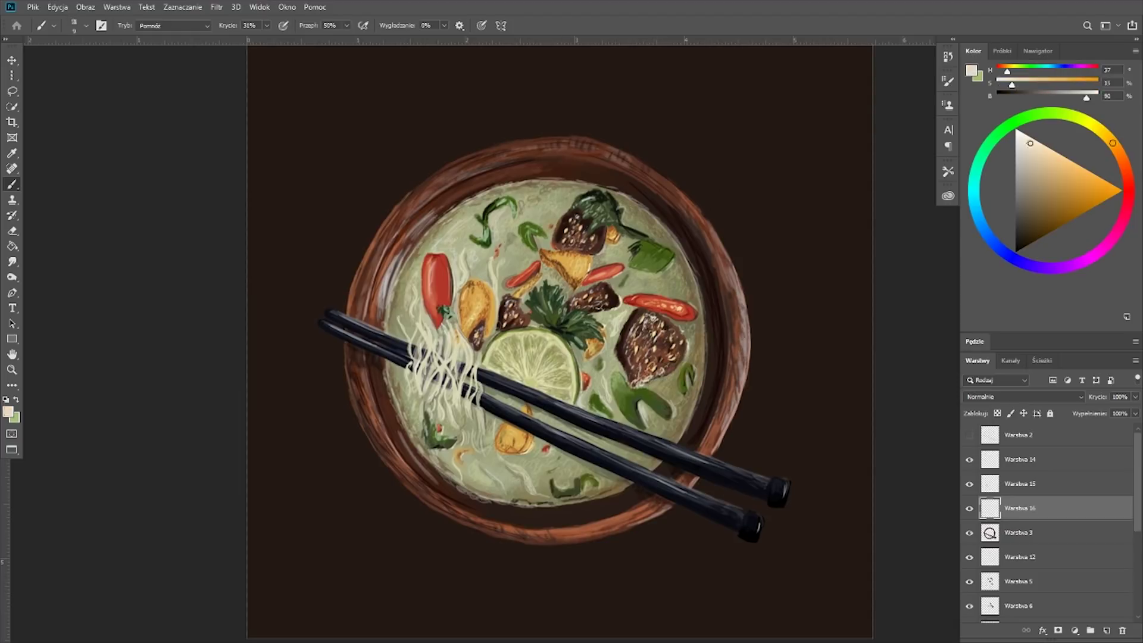
key(9)
key(2)
click(85, 25)
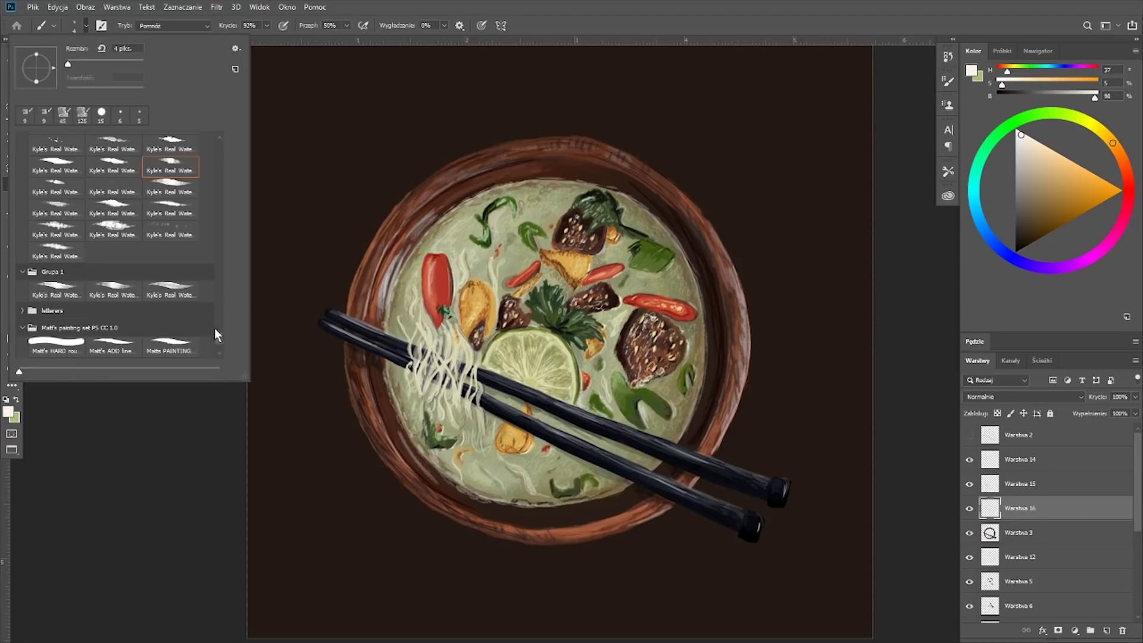
double_click(56, 347)
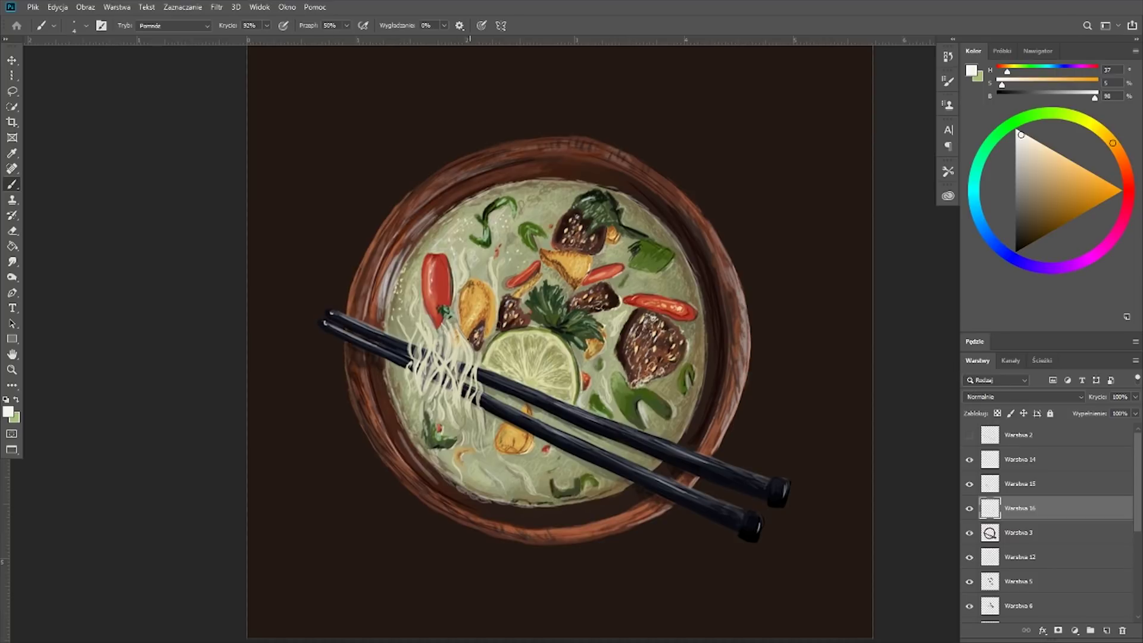
Dab light cream speckles onto the green broth and sample the rim brown
drag(622, 368, 616, 387)
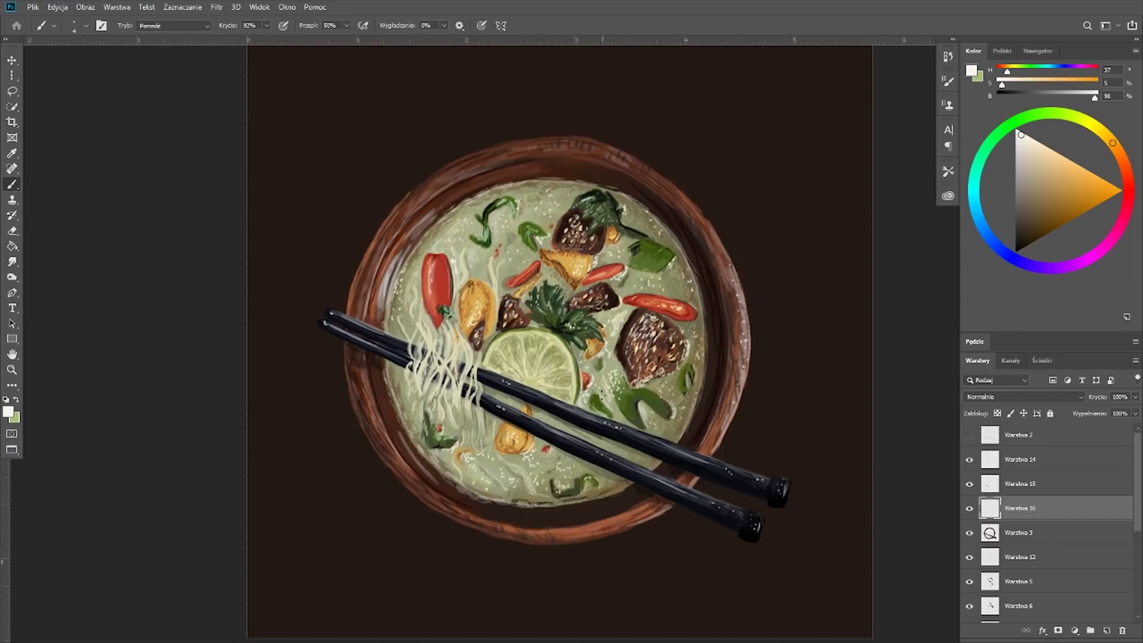
alt+click(597, 236)
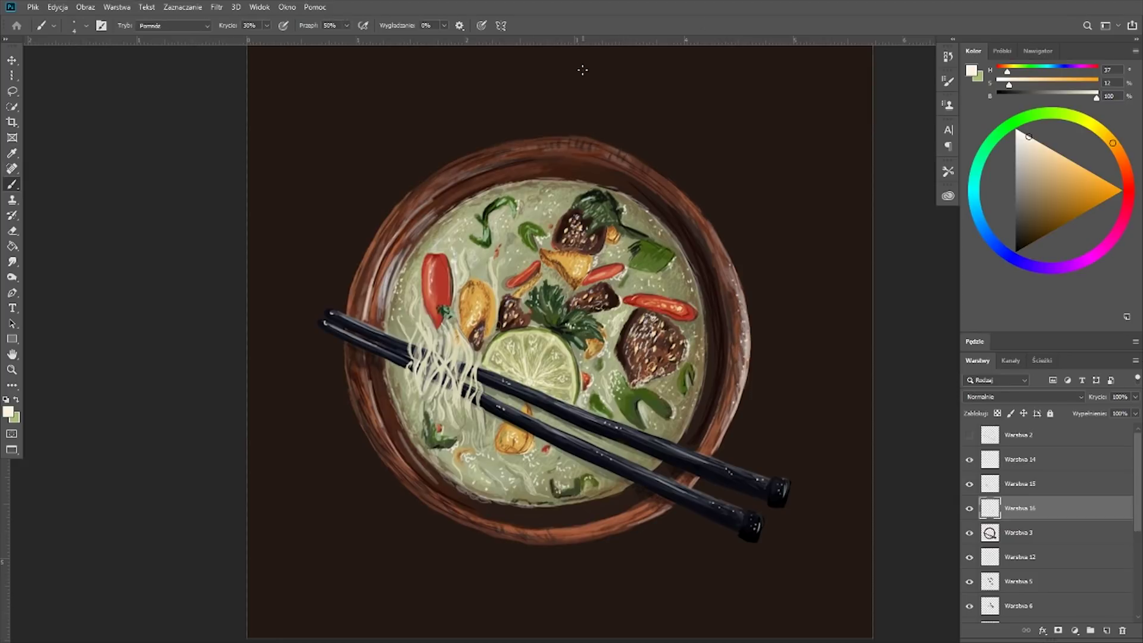
alt+click(360, 306)
Tidy the bowl rim's outer edge by erasing on layer Warstwa 3, restoring full brush opacity
key(e)
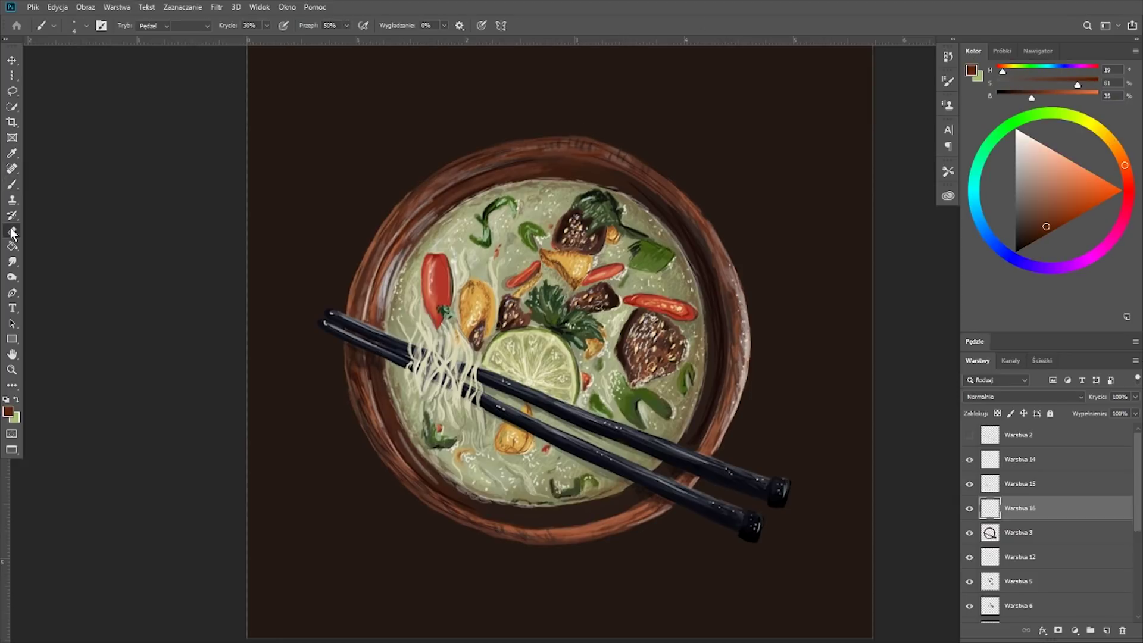
click(1059, 532)
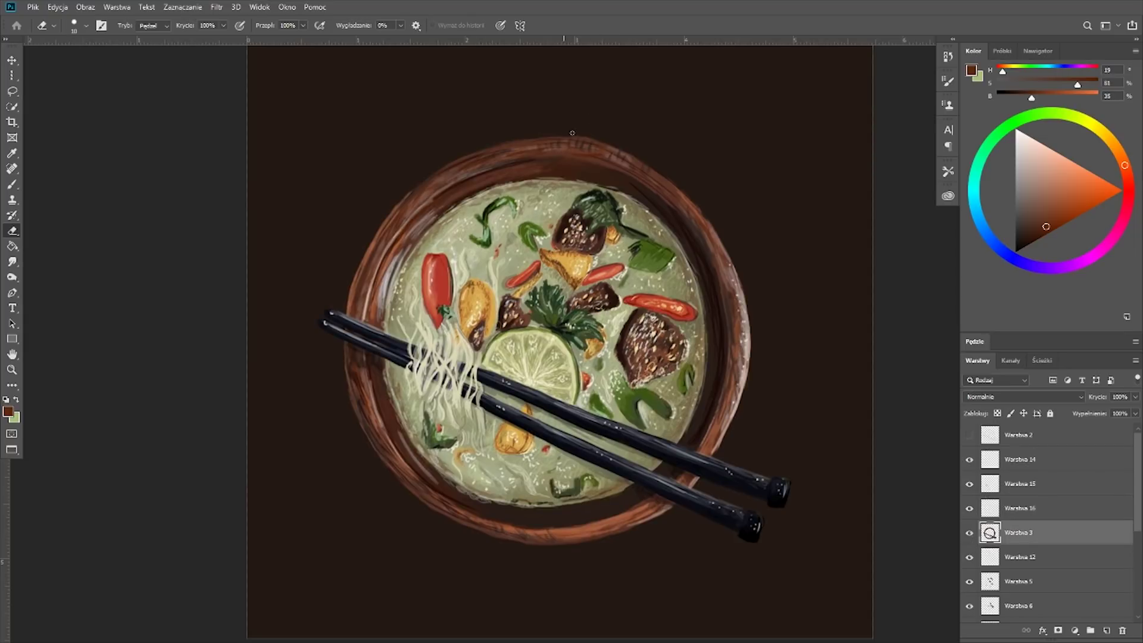
key(bracketright)
key(bracketright)
key(bracketright)
key(b)
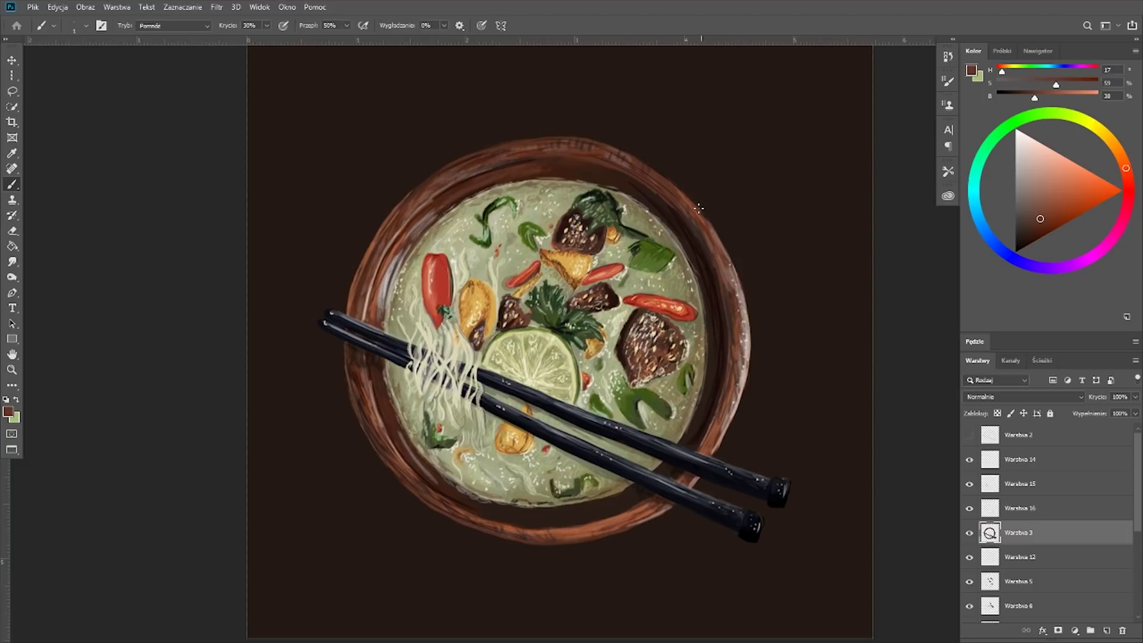
key(0)
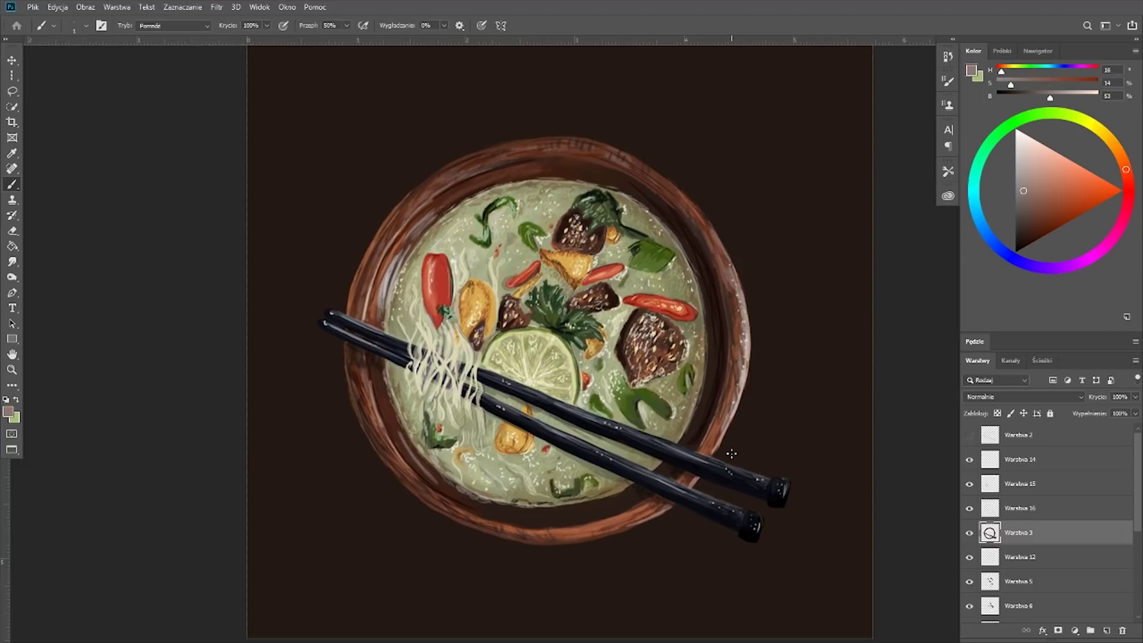
Paste the copied element, scaled and rotated beside the bowl's lower-right rim
key(ctrl+v)
key(ctrl+t)
drag(769, 453, 773, 439)
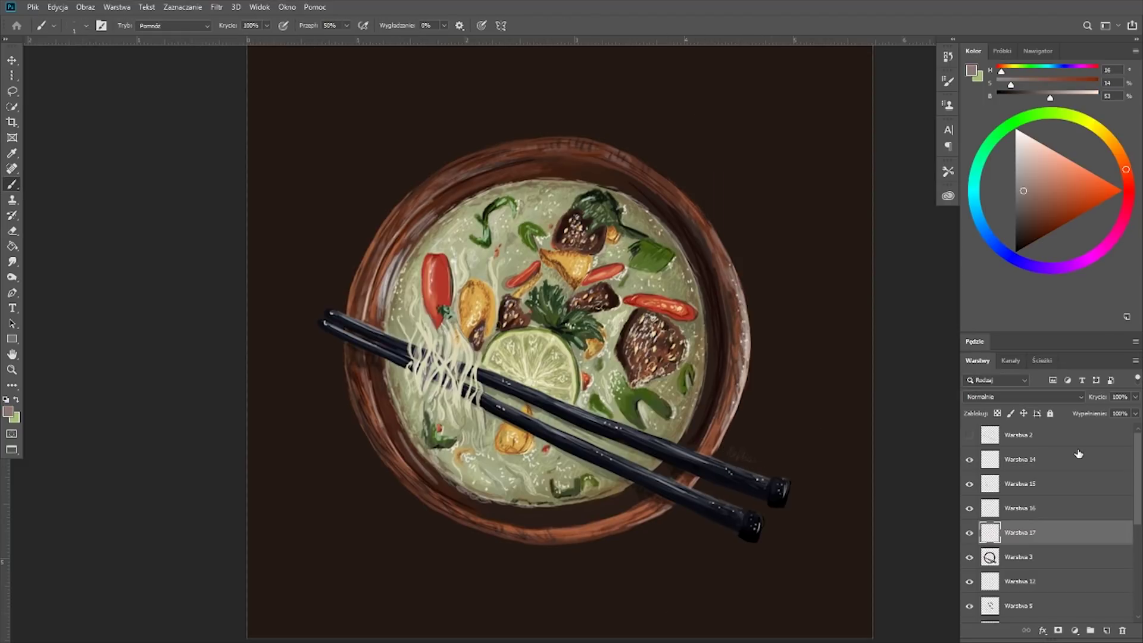